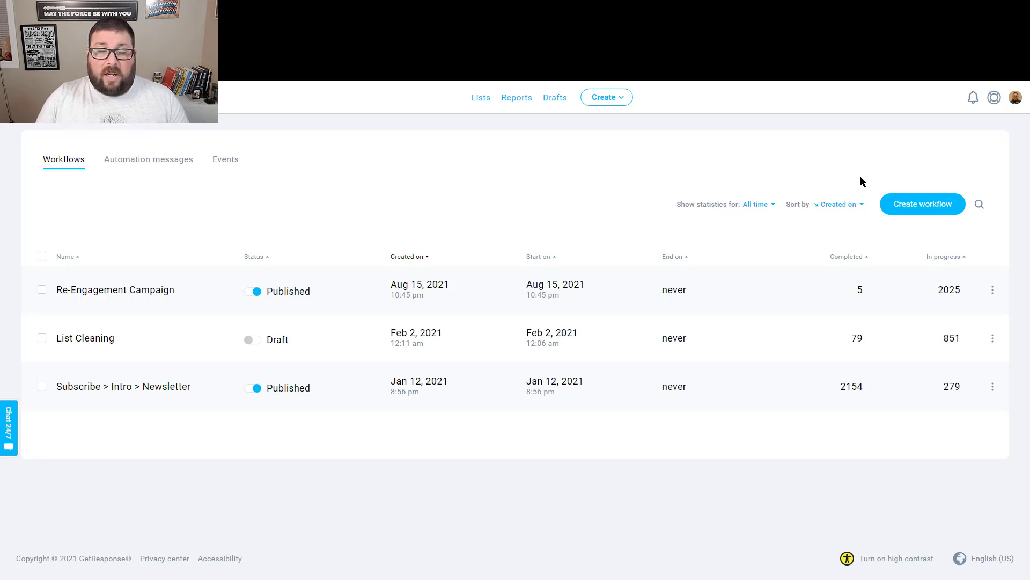
Create a new automation workflow built from scratch.
left_click(906, 203)
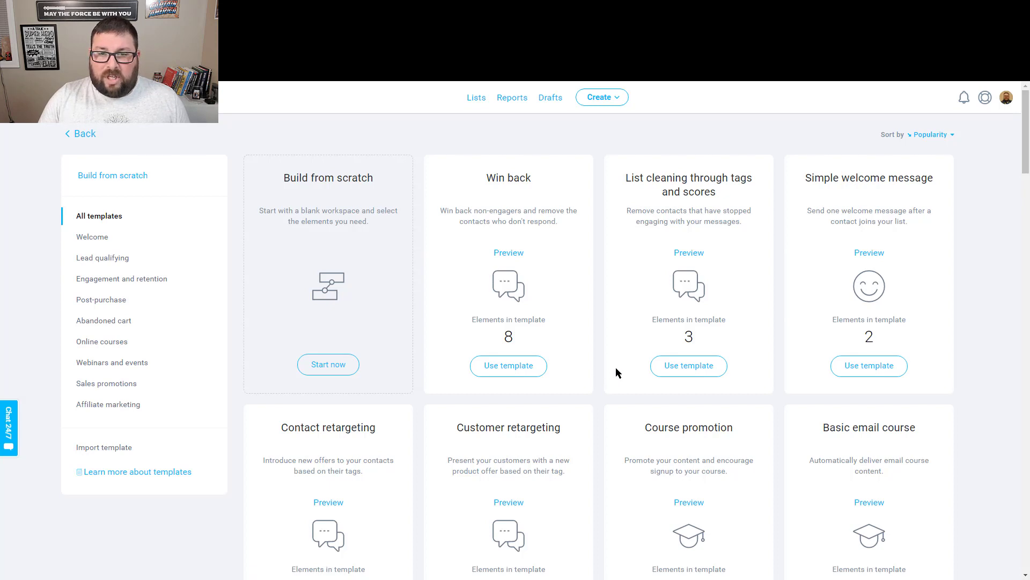
left_click(101, 407)
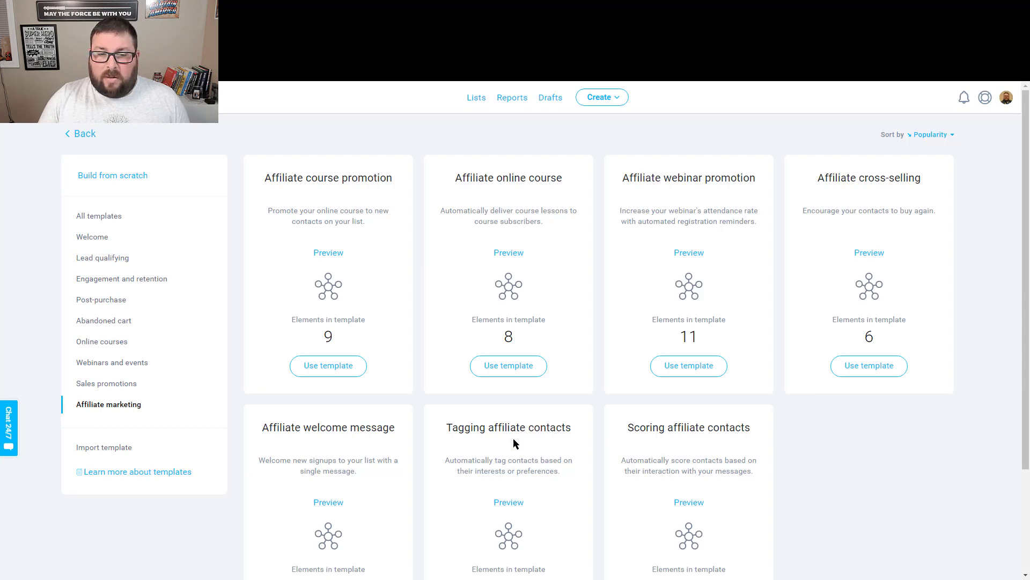
left_click(99, 218)
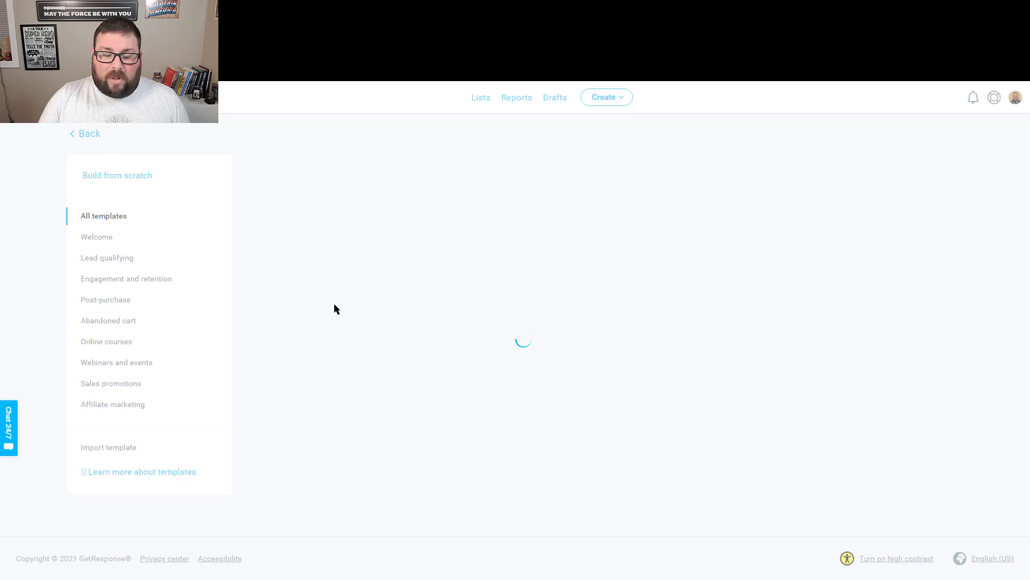
left_click(329, 366)
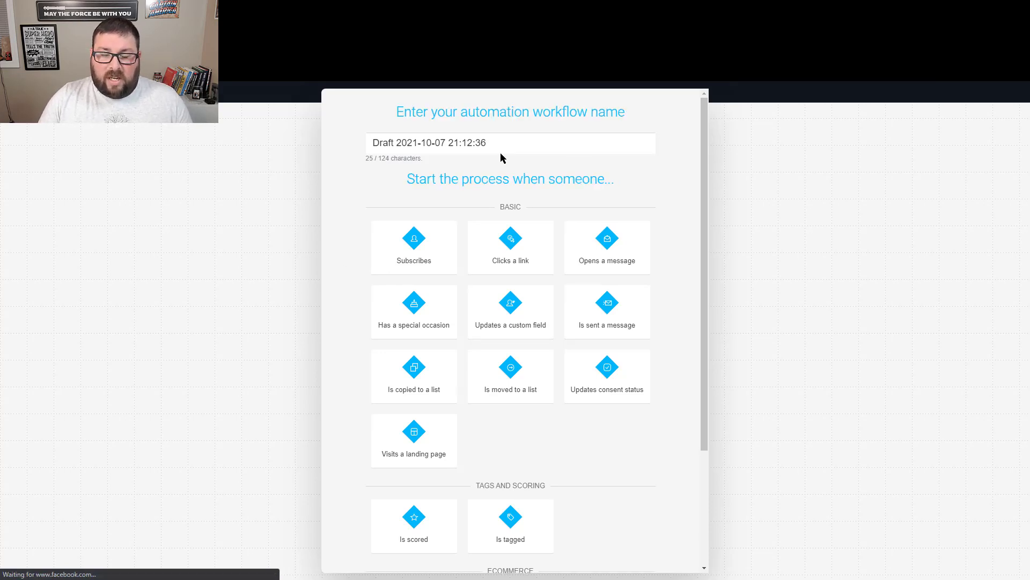
Name the workflow "Automation For Beginners".
left_click_drag(497, 143, 349, 152)
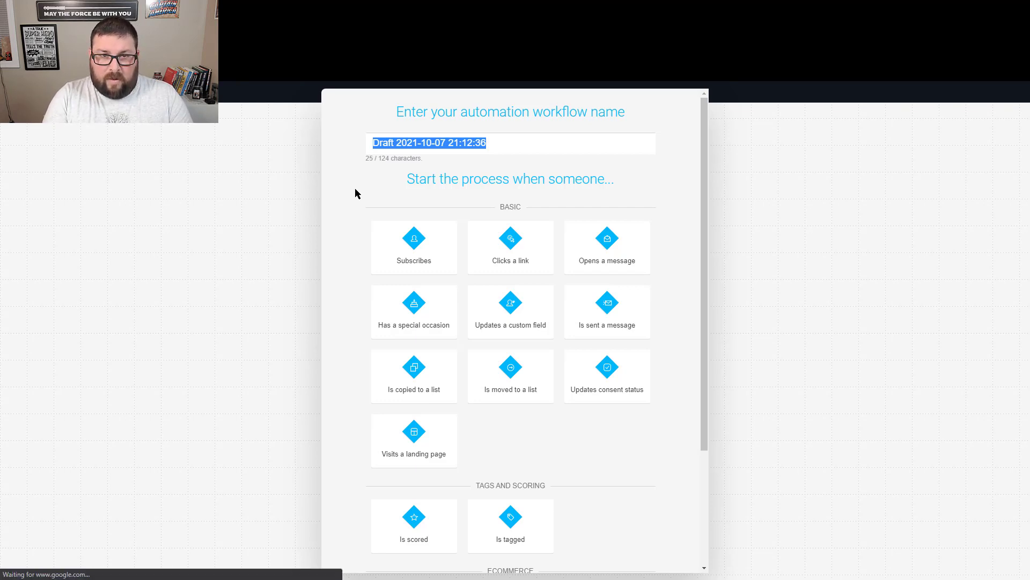
type("Automation For ")
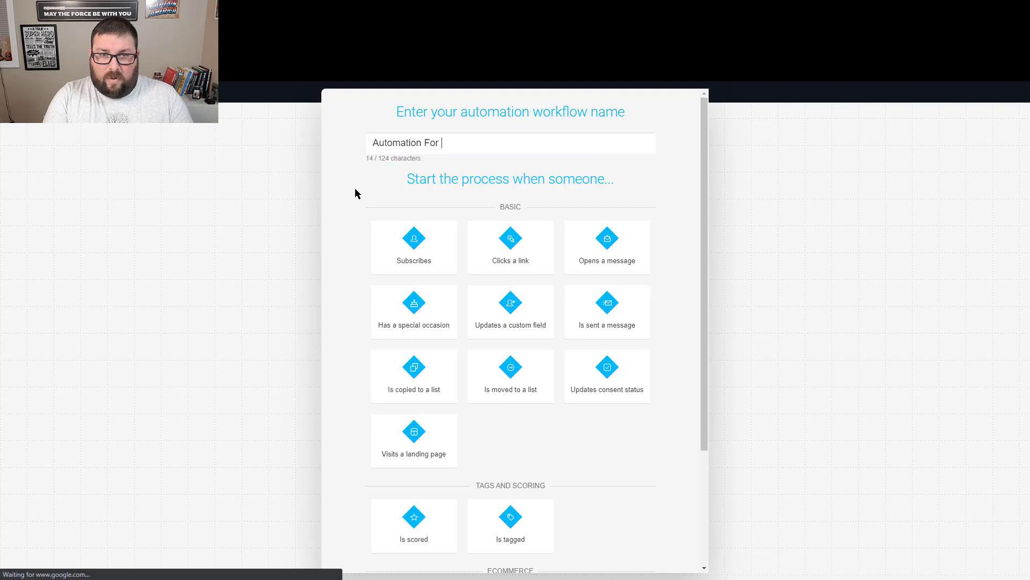
type("Beginners")
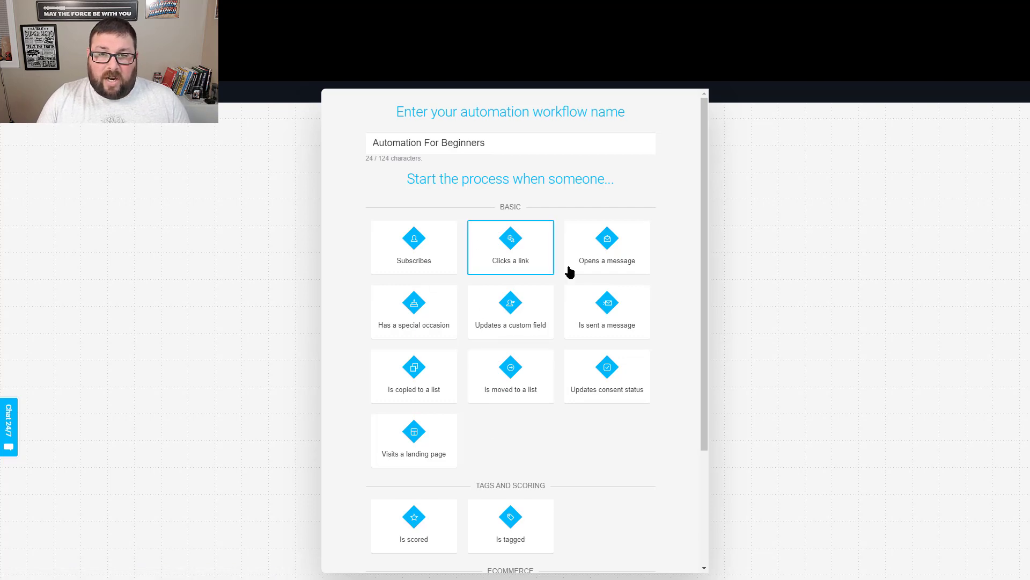
Review the available starting conditions and start the workflow when someone subscribes.
scroll(564, 360, "down", 2)
scroll(563, 361, "down", 3)
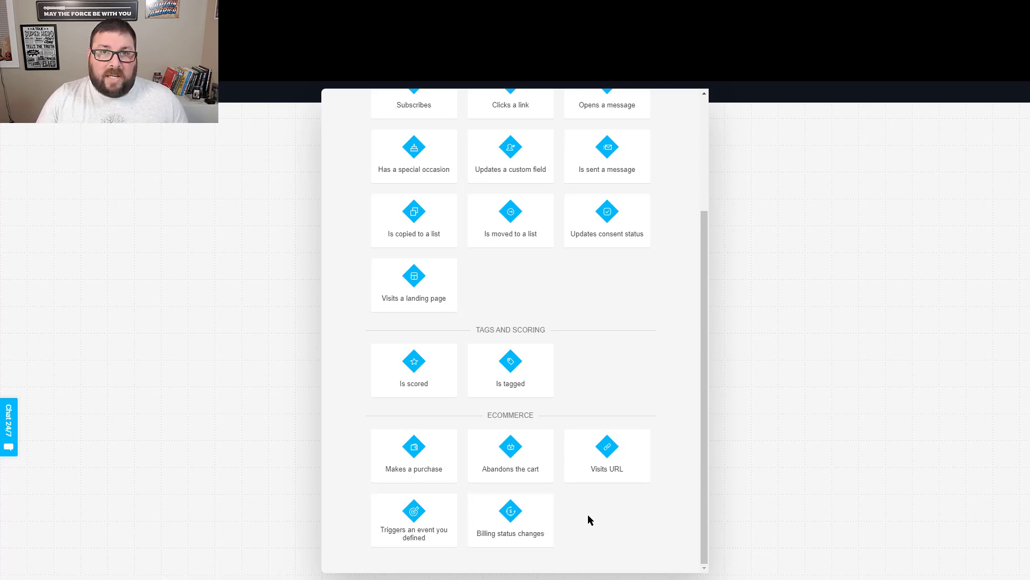
scroll(592, 369, "up", 3)
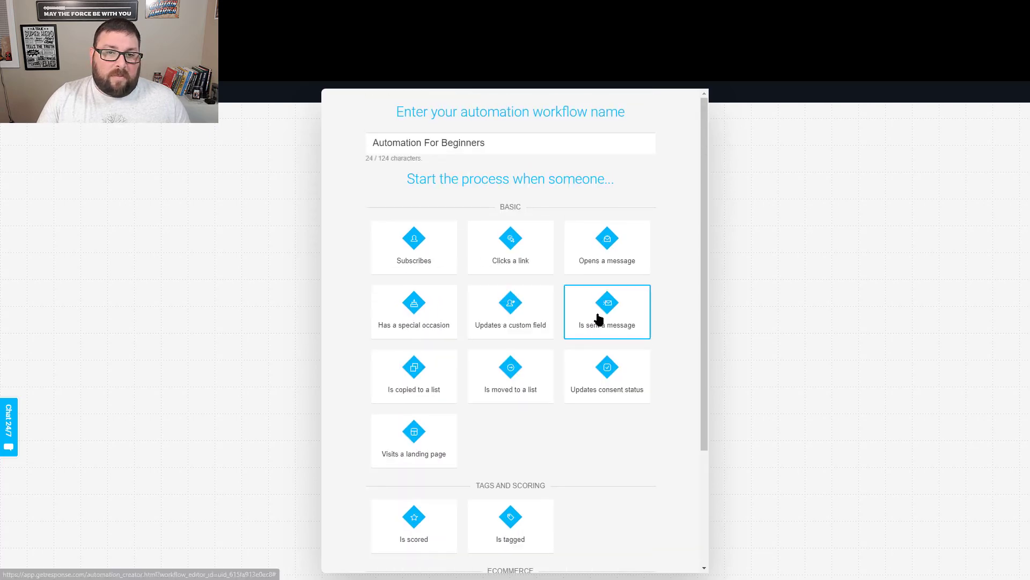
left_click(415, 245)
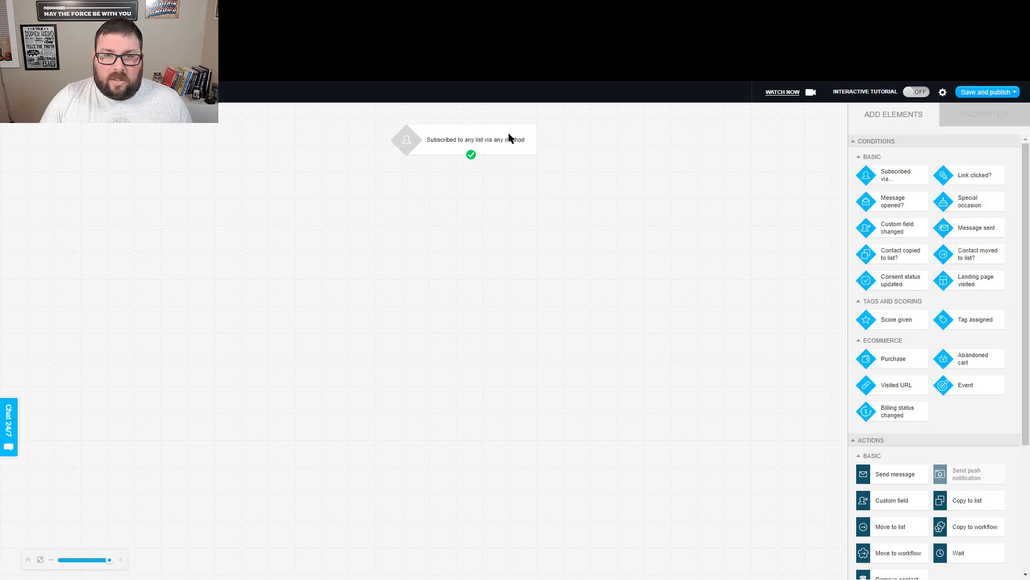
Set the subscription trigger to the specific list Affiliate Secrets 3.0 with any subscription method.
left_click(460, 140)
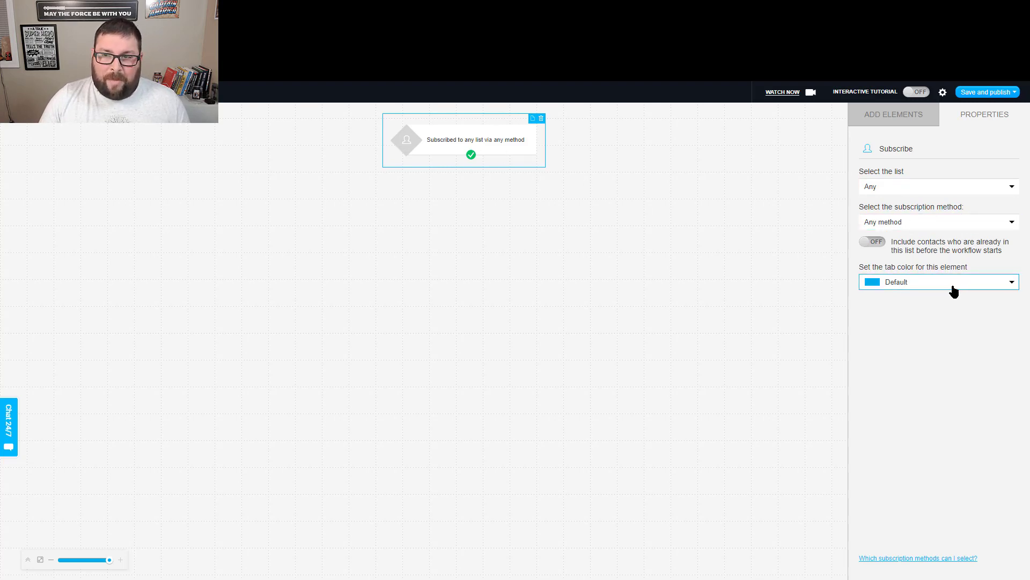
left_click(897, 191)
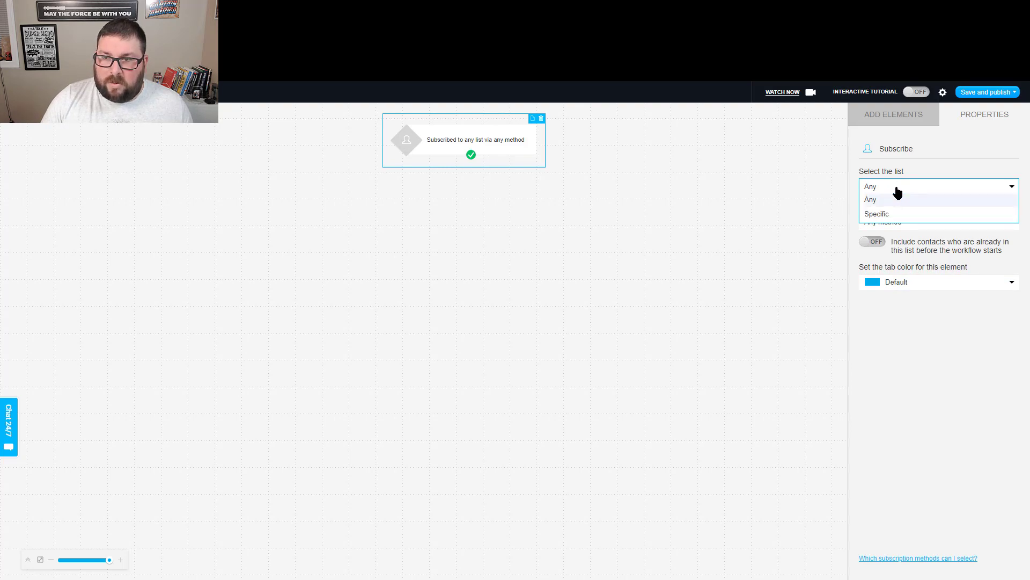
left_click(894, 217)
left_click(886, 192)
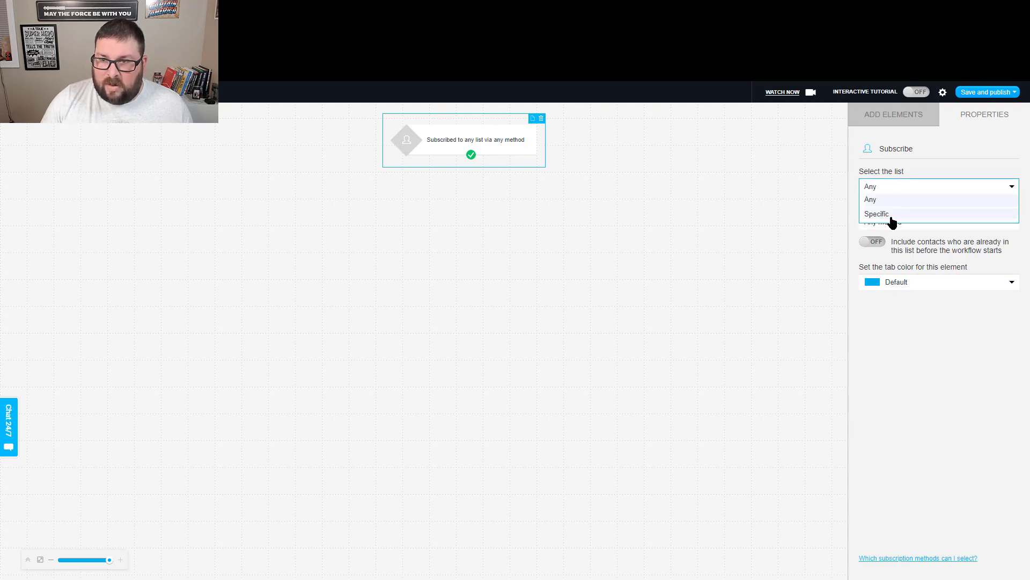
left_click(886, 222)
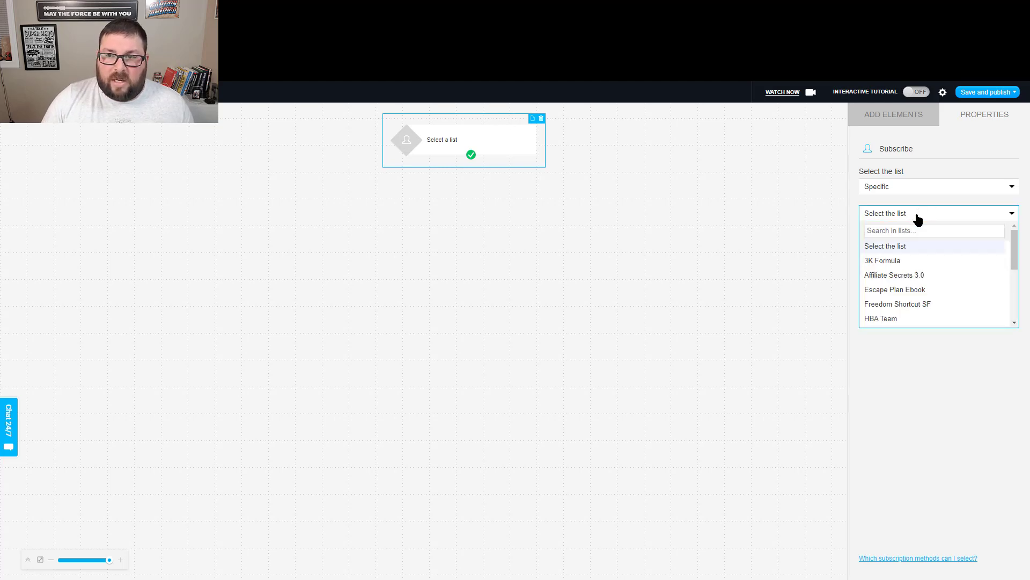
left_click(904, 277)
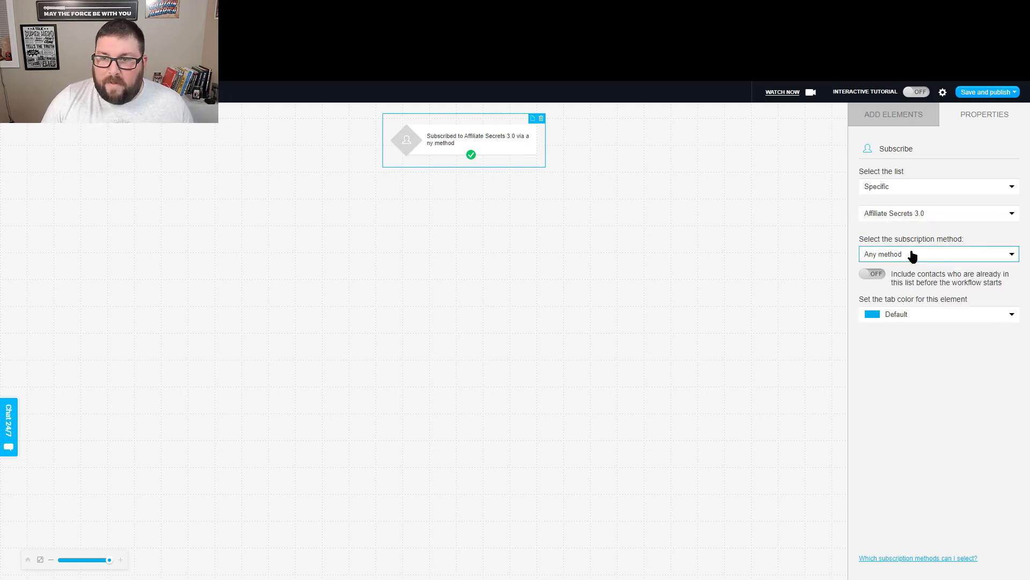
left_click(912, 255)
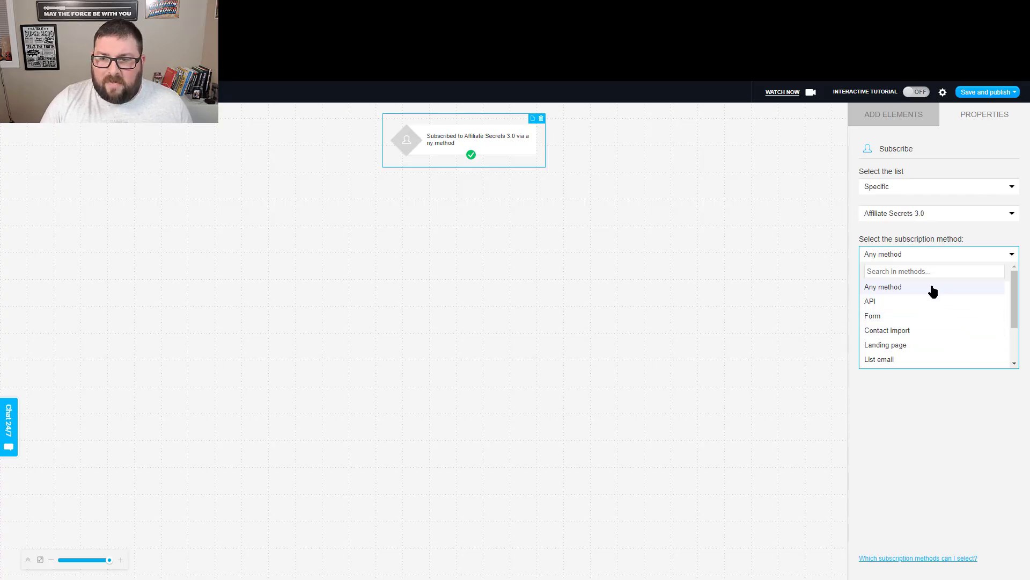
left_click(932, 288)
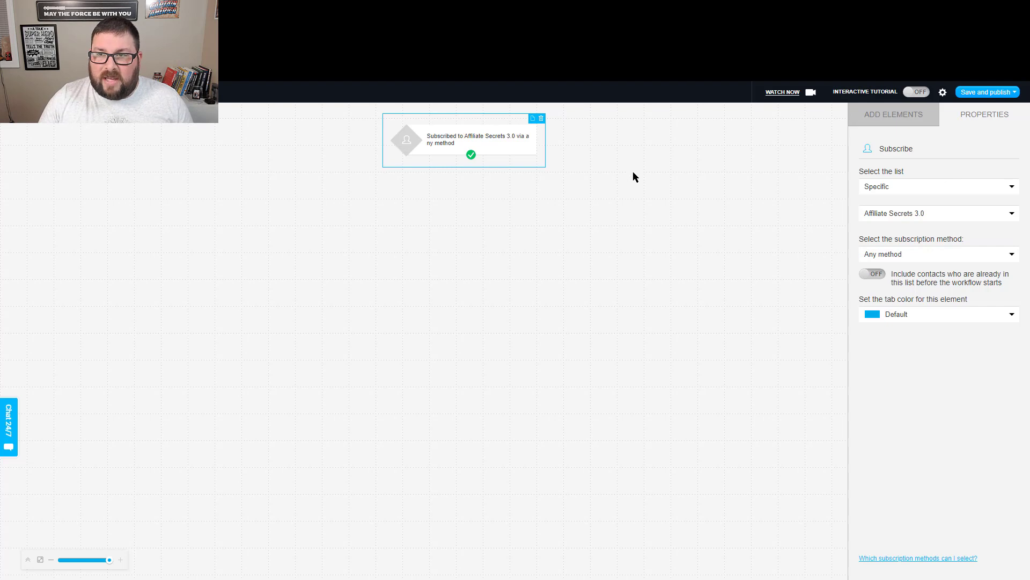
Place a Dynamic segment filter on the workflow canvas and delete it again.
left_click(891, 119)
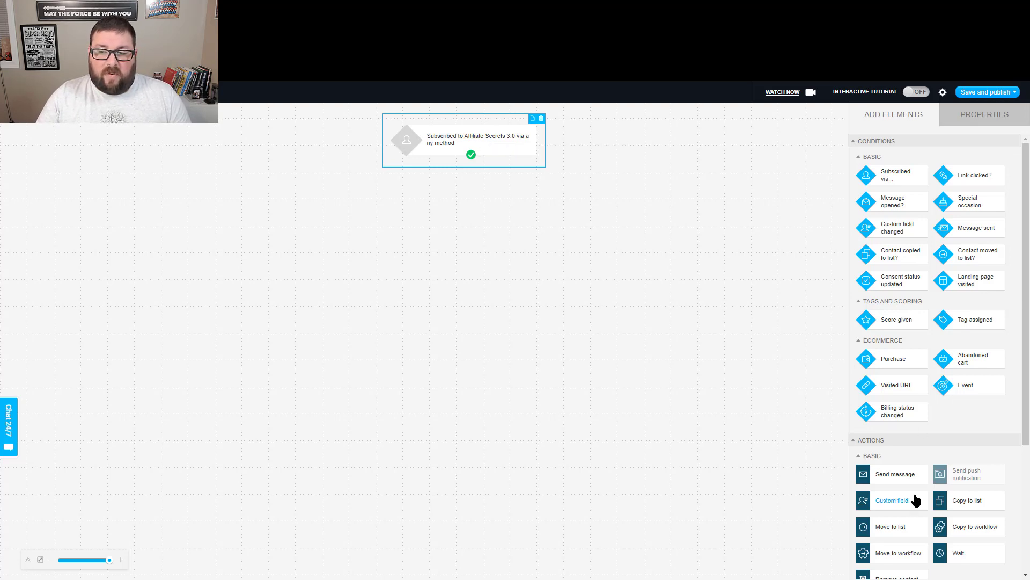
scroll(914, 491, "down", 1)
scroll(914, 491, "down", 3)
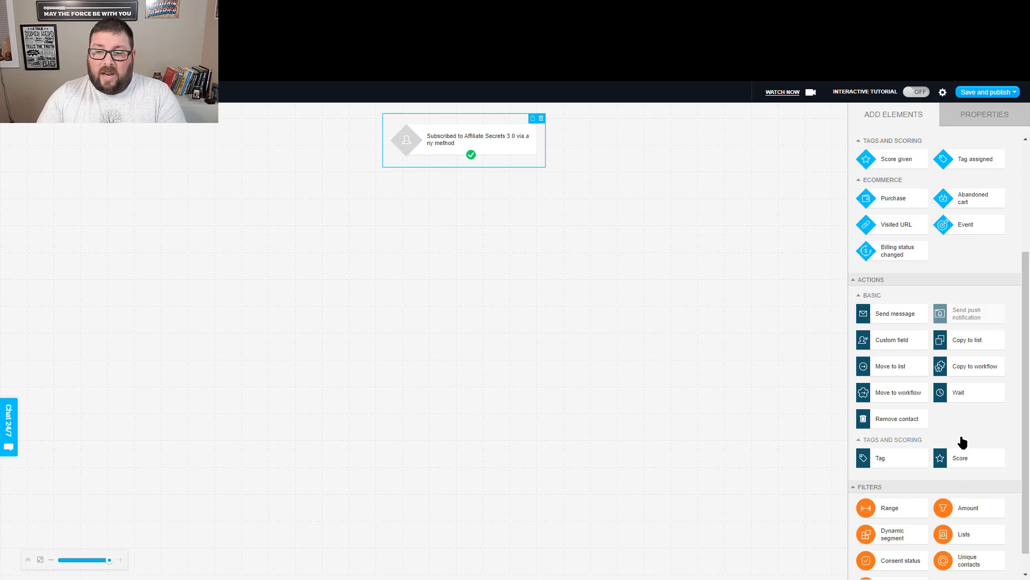
scroll(961, 437, "down", 1)
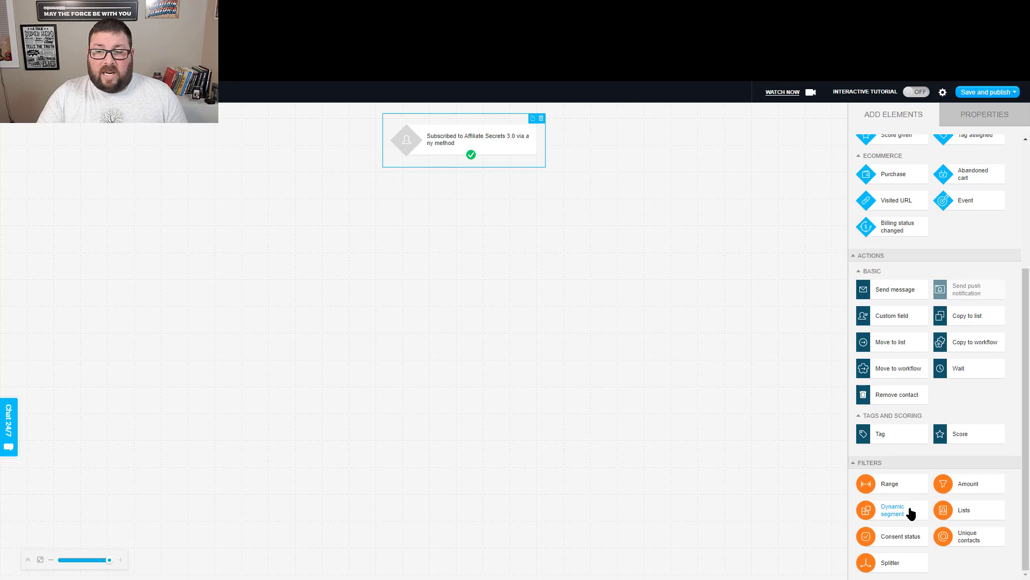
left_click_drag(907, 513, 754, 421)
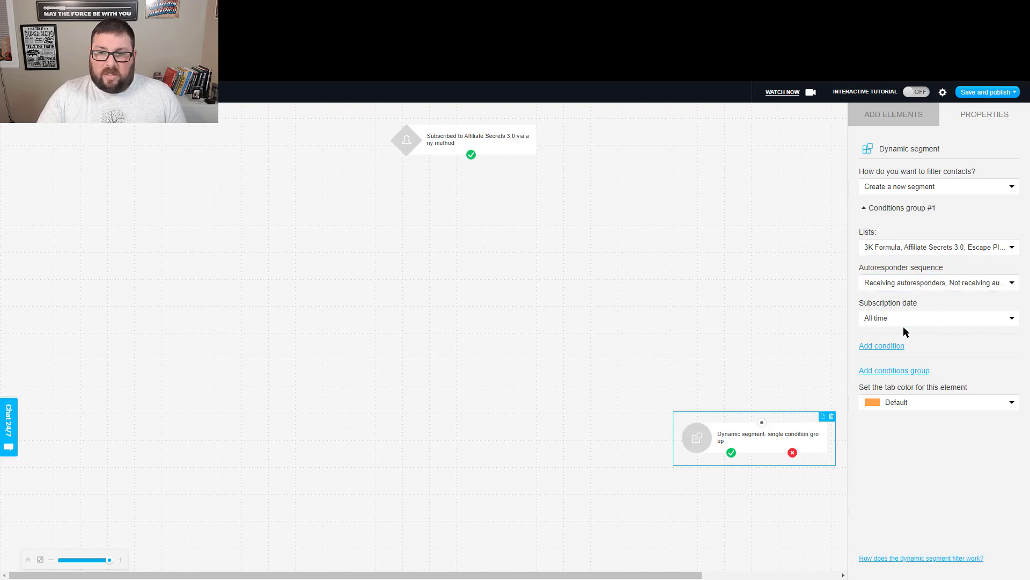
left_click(831, 417)
Add a Tag action directly below the subscription trigger, connected to it and aligned under it.
scroll(915, 459, "down", 3)
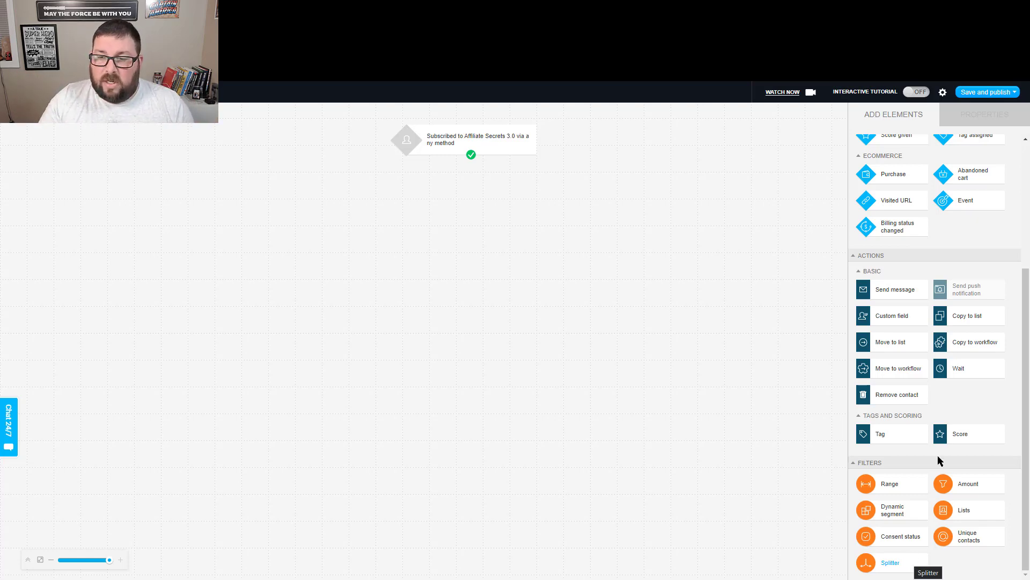
scroll(965, 394, "up", 3)
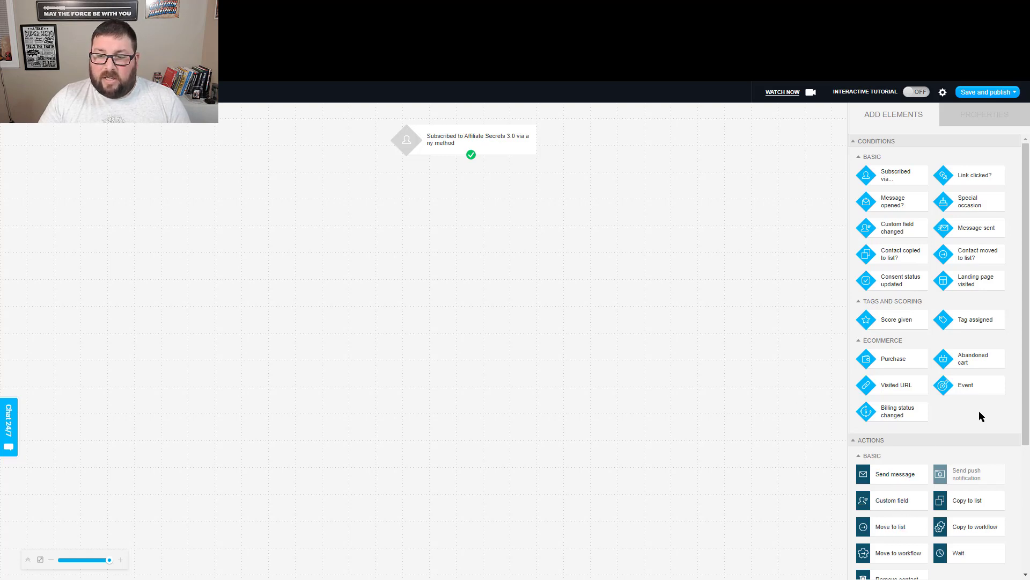
scroll(979, 411, "down", 3)
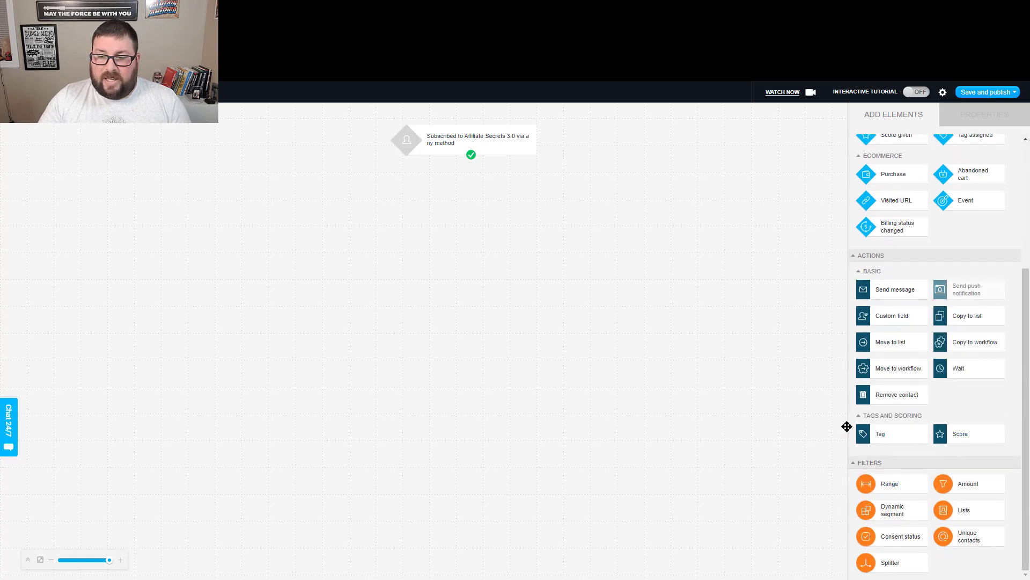
left_click_drag(847, 426, 472, 186)
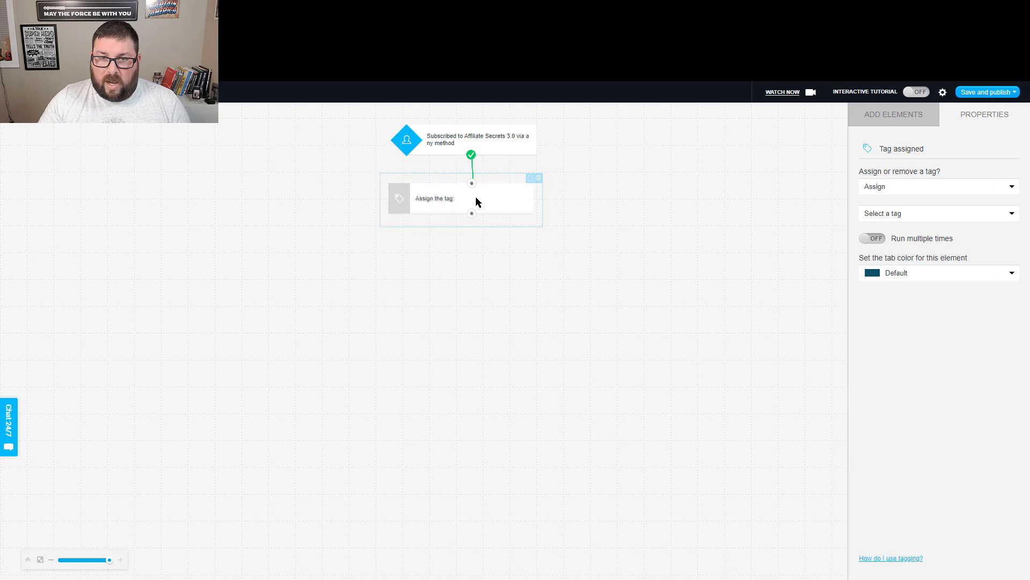
left_click_drag(476, 197, 474, 197)
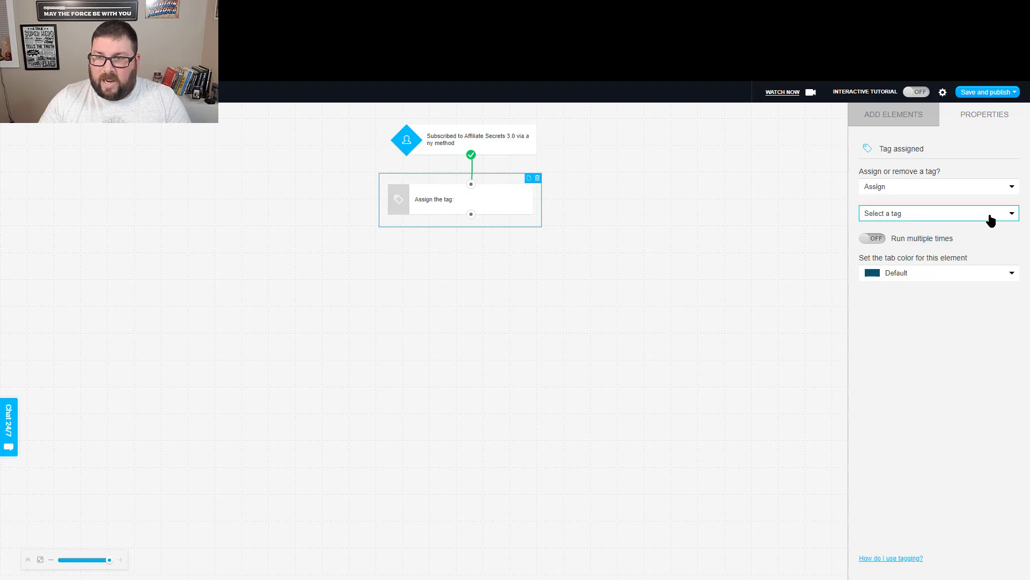
Set the Tag action to assign the tag 30mwd.
left_click(912, 215)
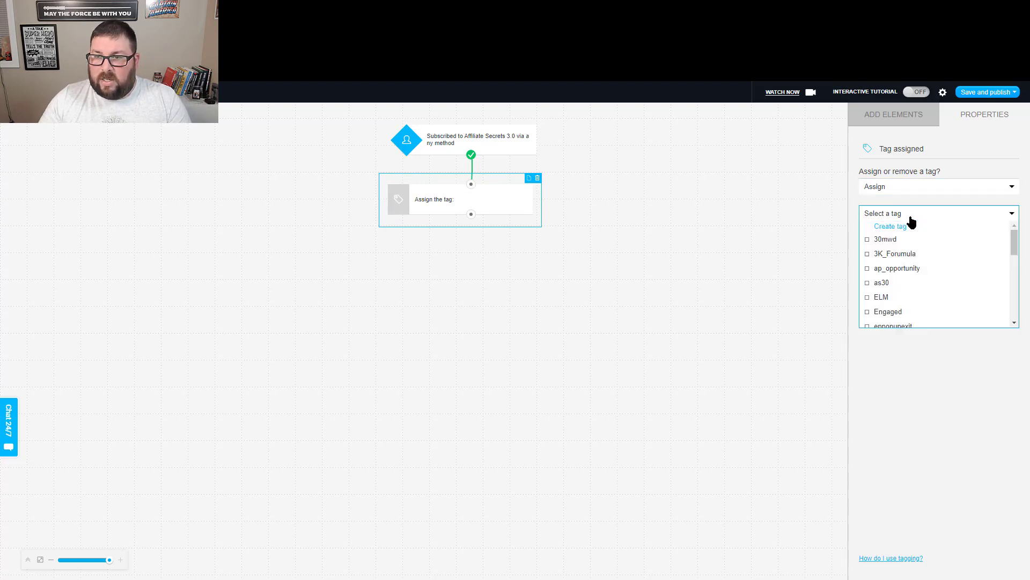
left_click(880, 240)
left_click(934, 401)
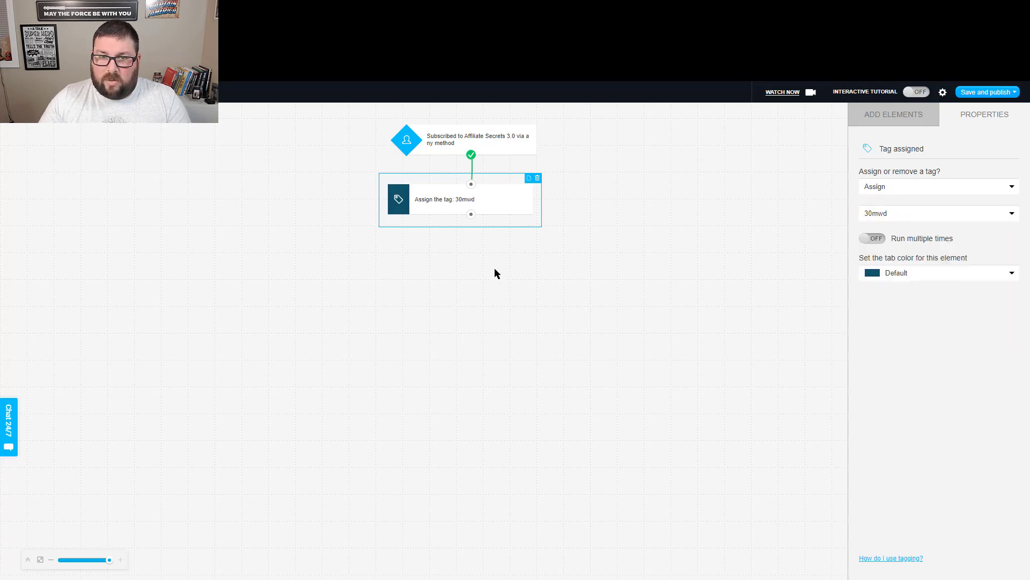
left_click(910, 214)
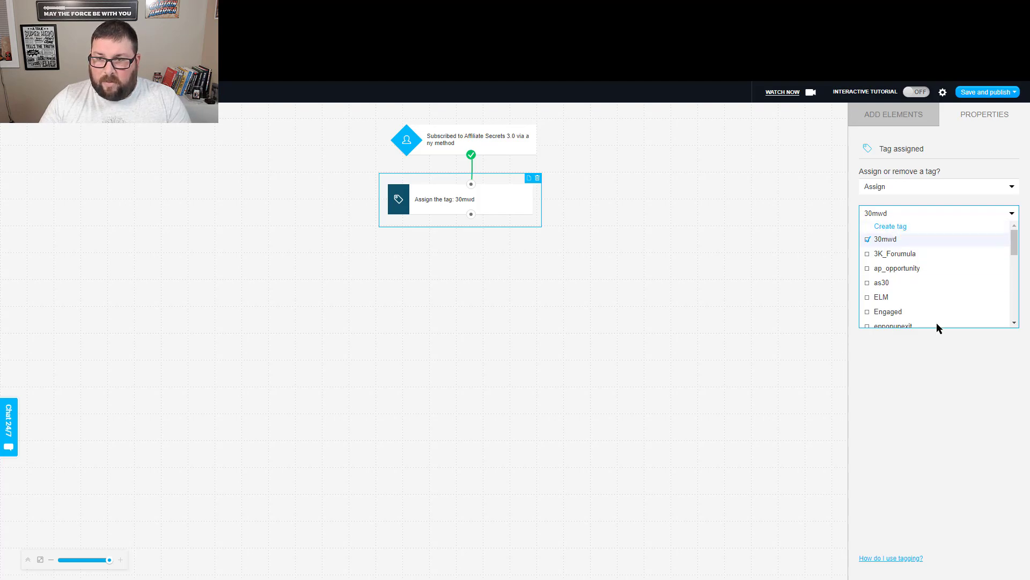
left_click(926, 370)
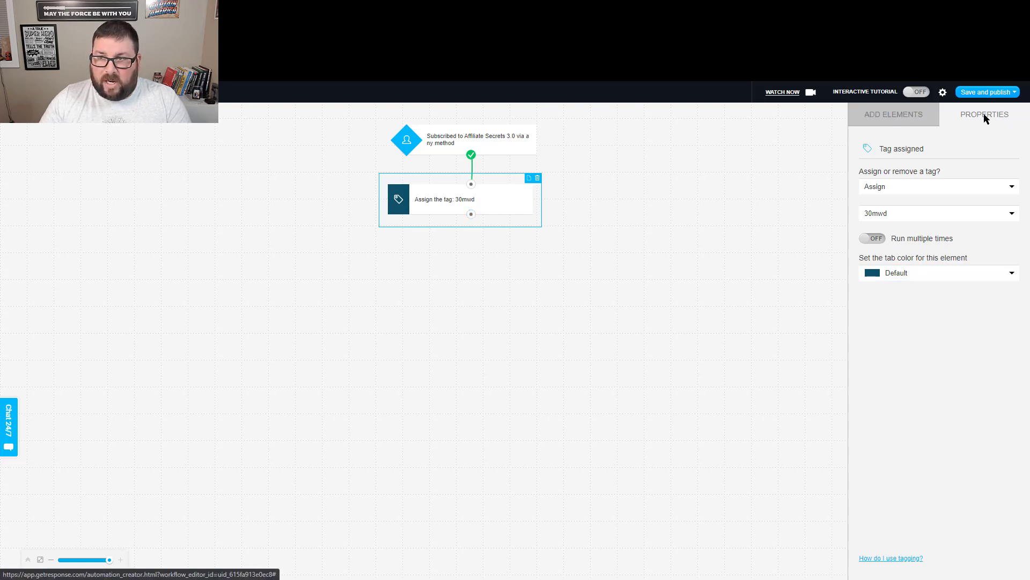
Add a Send message action connected below the tag action, using the autoresponder "You're part of the family now!" copied with the Website Subscriber footer settings.
left_click(885, 125)
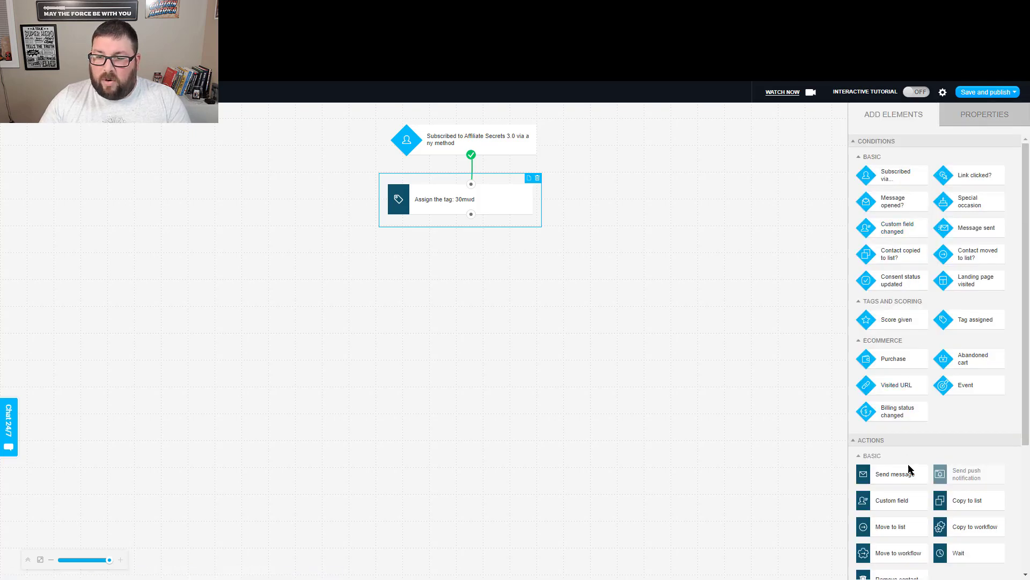
left_click_drag(911, 467, 484, 259)
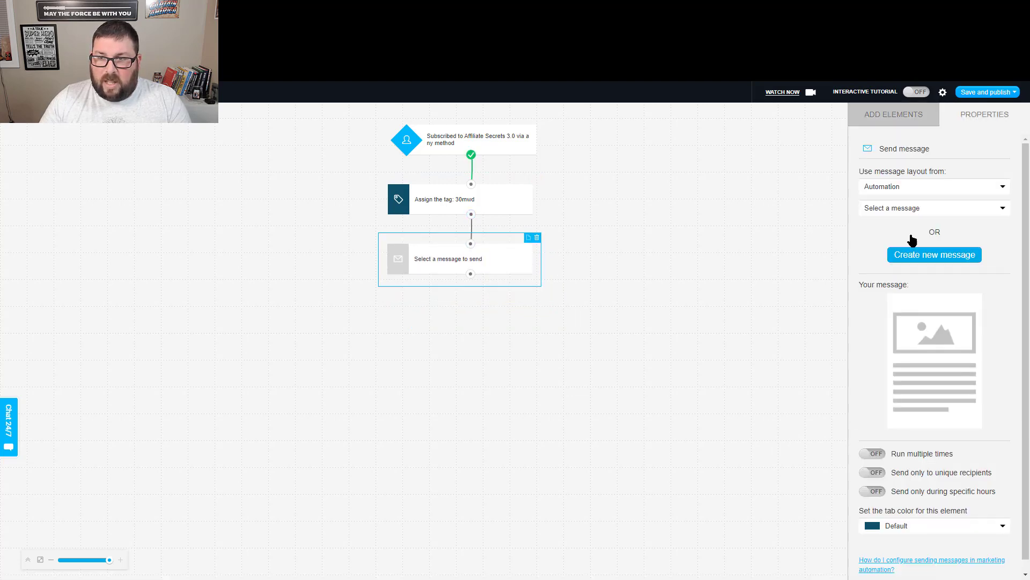
left_click(914, 195)
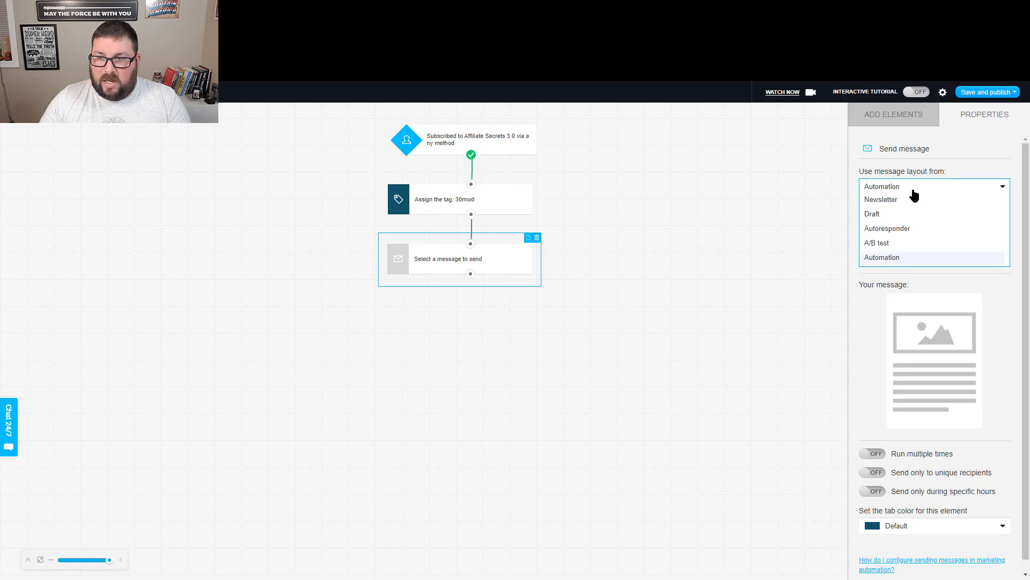
left_click(901, 229)
left_click(904, 210)
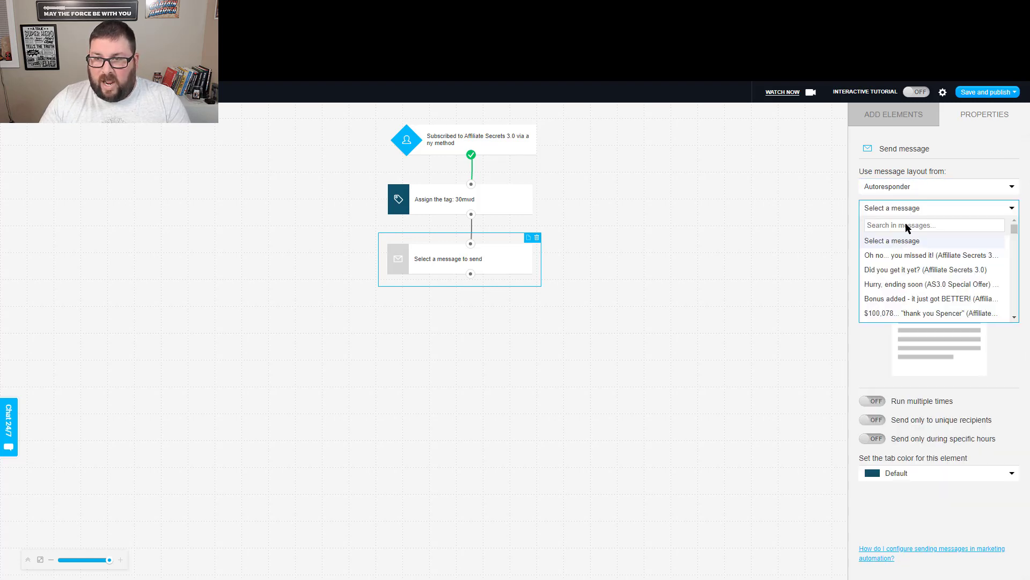
scroll(941, 285, "down", 5)
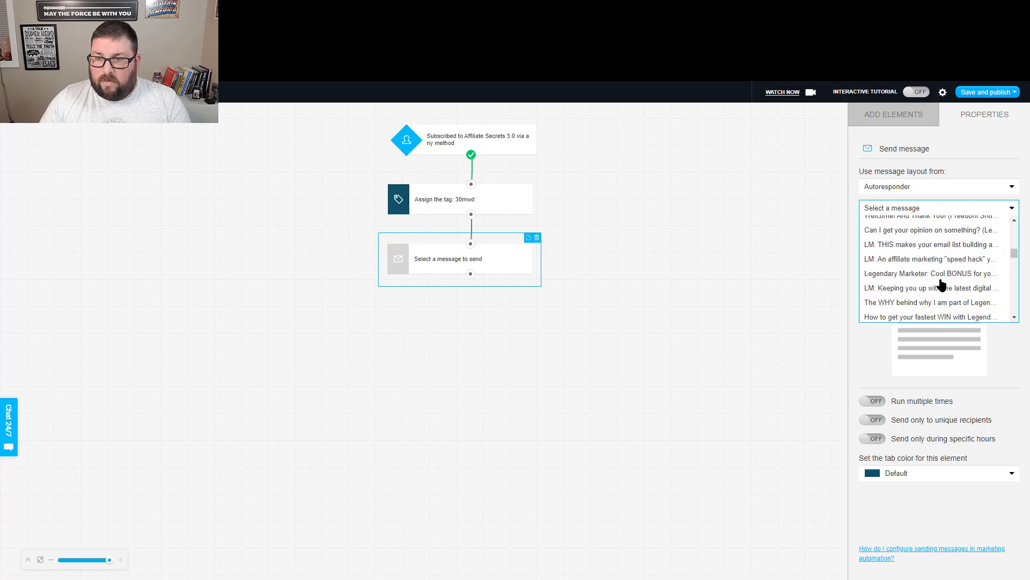
scroll(942, 284, "down", 6)
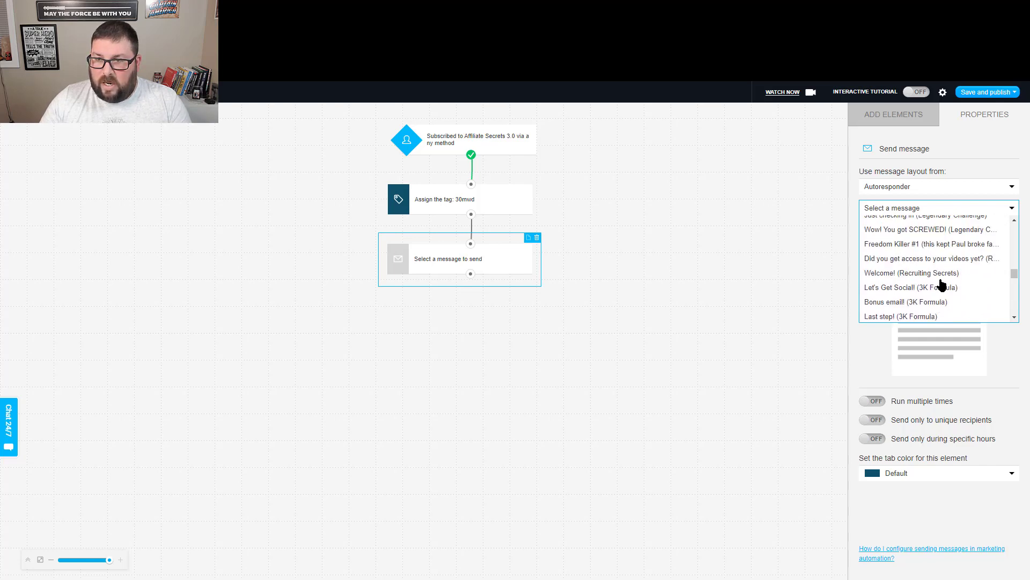
scroll(940, 281, "down", 4)
left_click(914, 265)
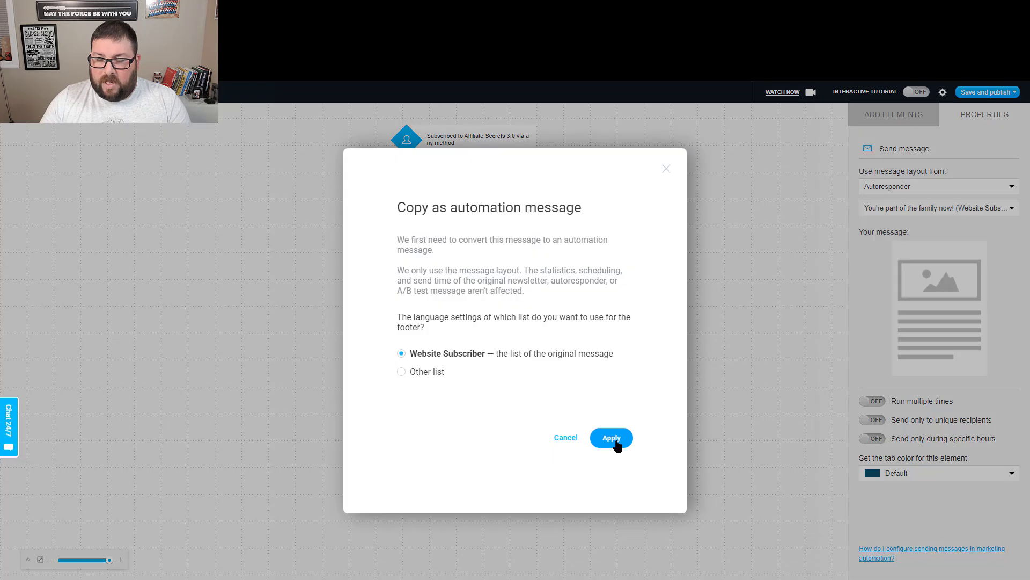
left_click(617, 443)
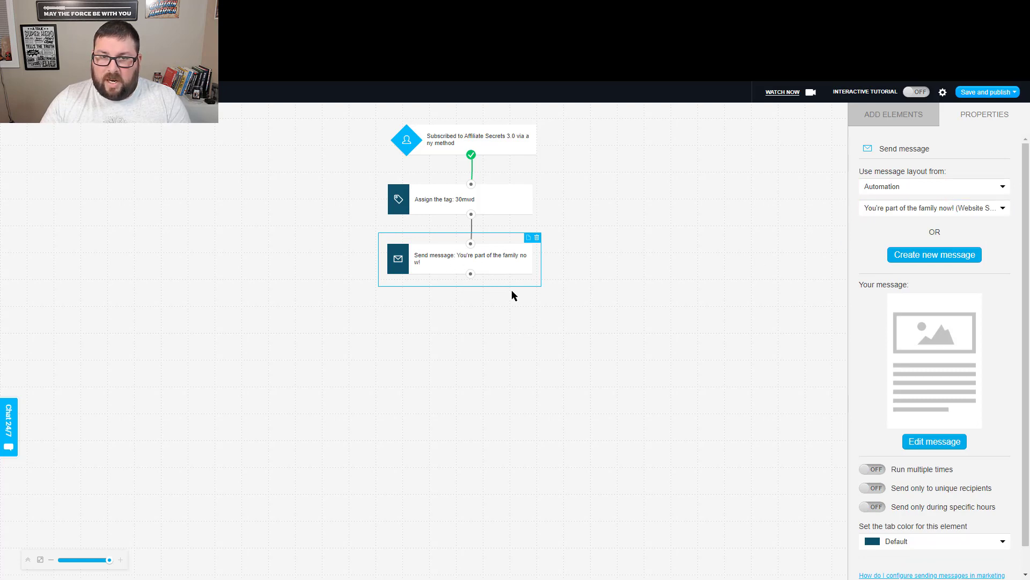
Add a "Link clicked?" condition below the Send message action and connect the two.
left_click(912, 120)
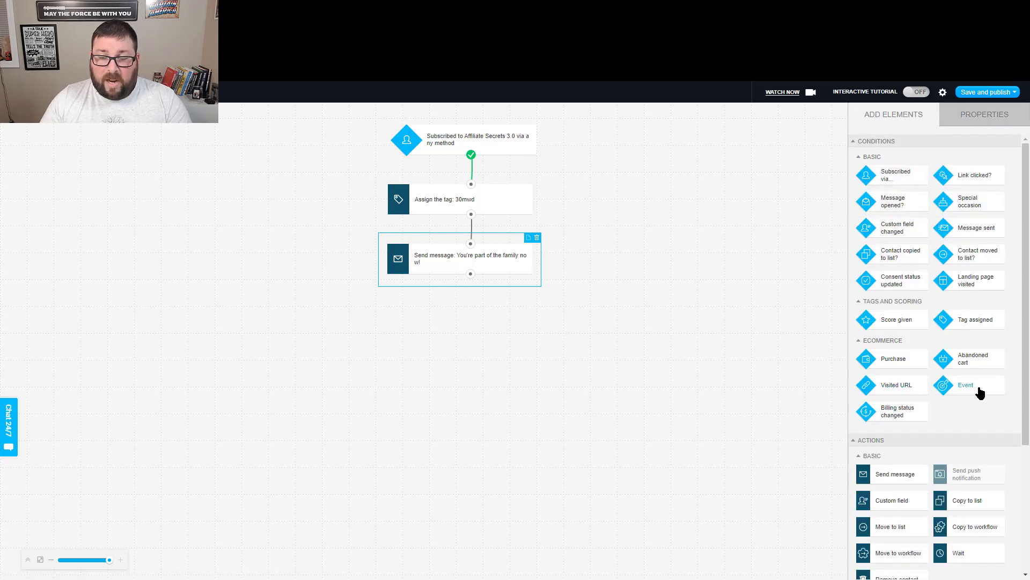
scroll(971, 403, "down", 2)
scroll(969, 410, "down", 3)
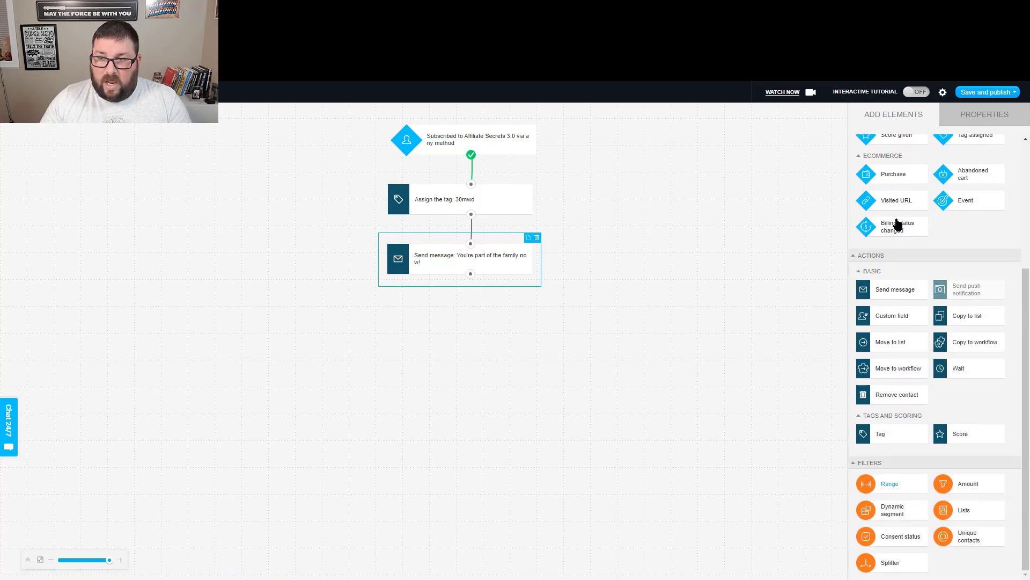
scroll(896, 223, "up", 4)
scroll(897, 222, "up", 1)
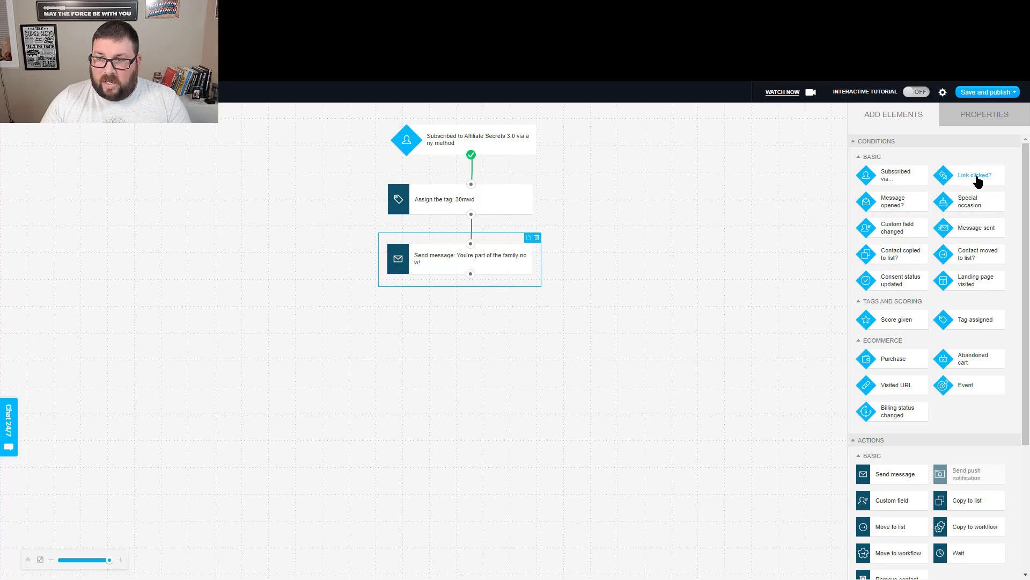
left_click_drag(975, 179, 472, 328)
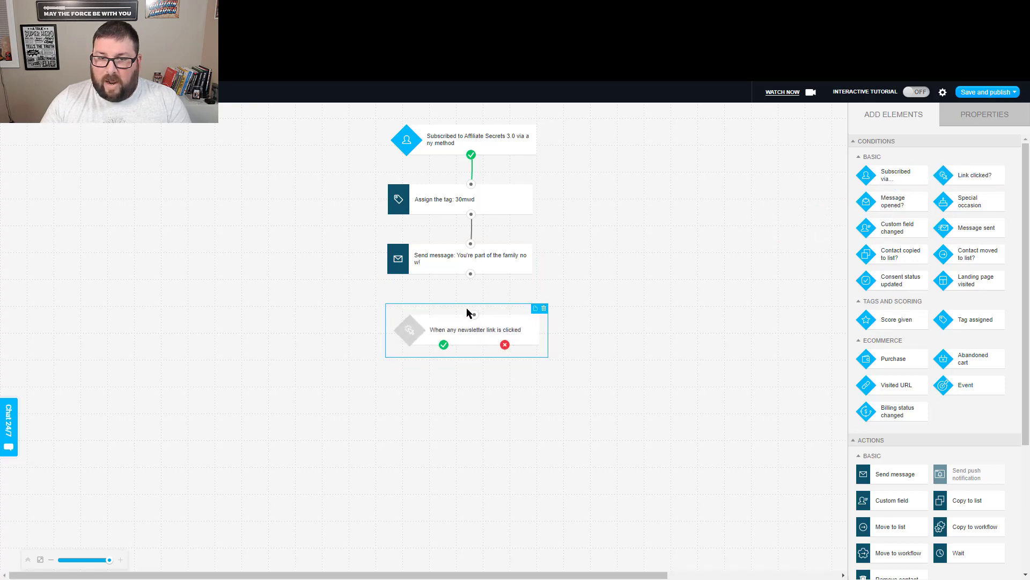
left_click_drag(470, 273, 469, 318)
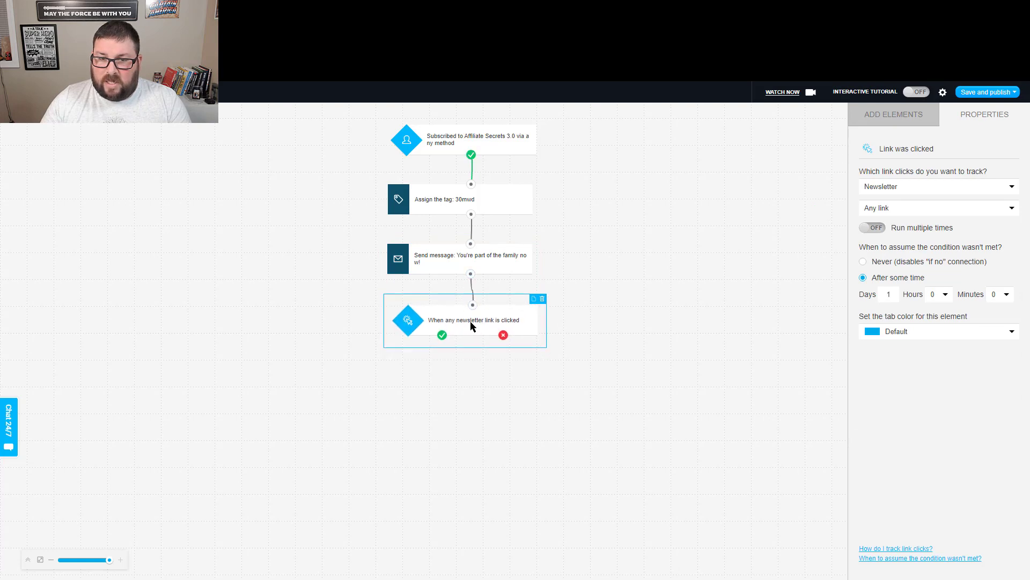
Set the link condition to track a specific link from a specific Automation message.
left_click(885, 188)
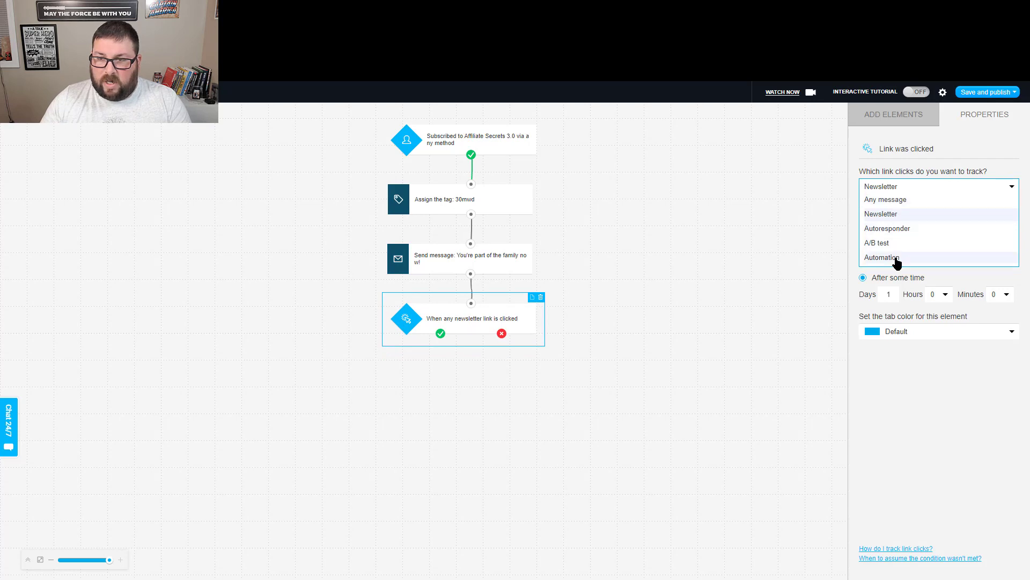
left_click(896, 258)
left_click(902, 209)
left_click(912, 250)
left_click(902, 208)
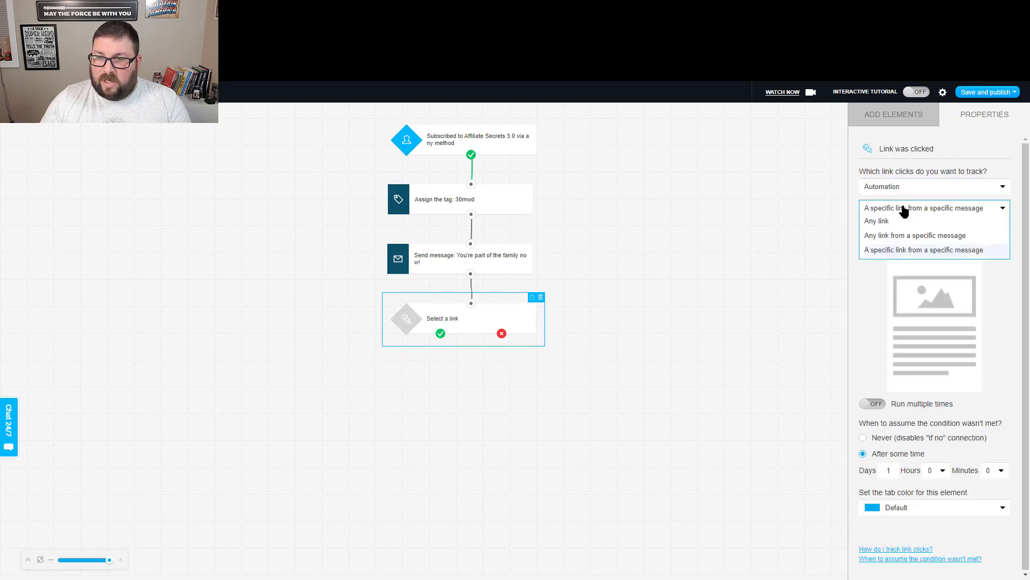
left_click(907, 250)
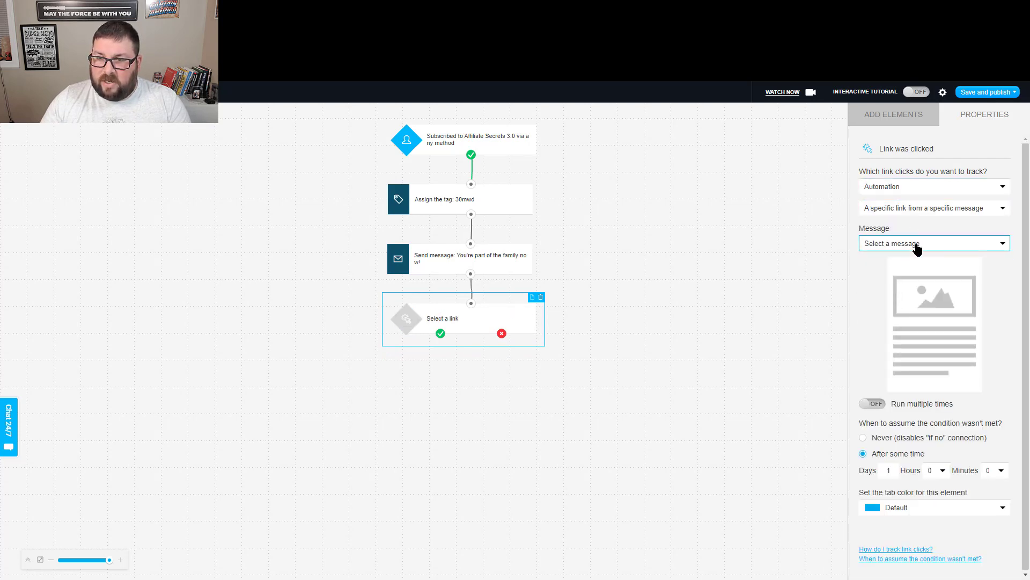
Choose the message "You're part of the family now!" for the link condition and track the first website link in it.
left_click(916, 243)
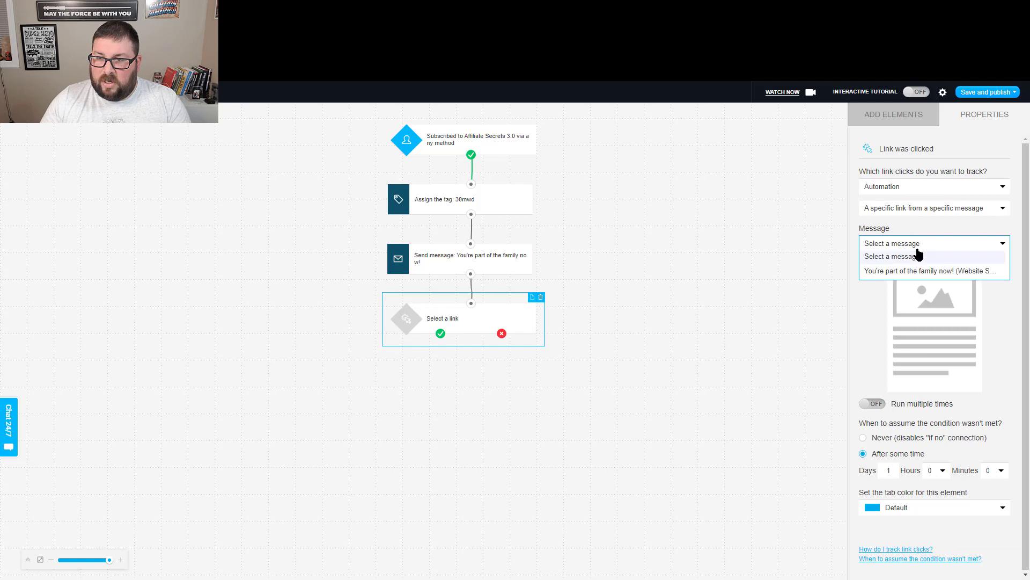
left_click(882, 271)
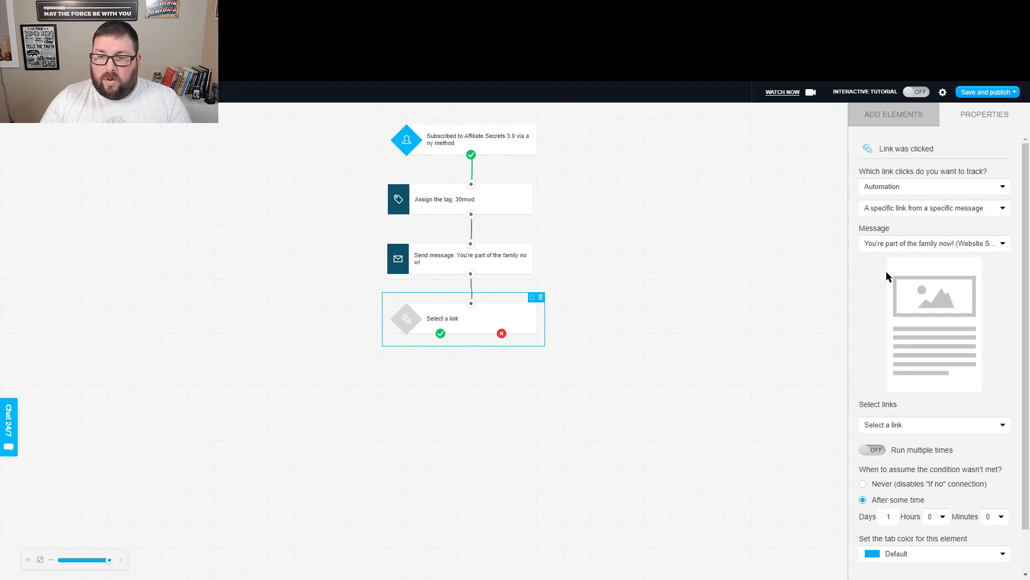
left_click(869, 424)
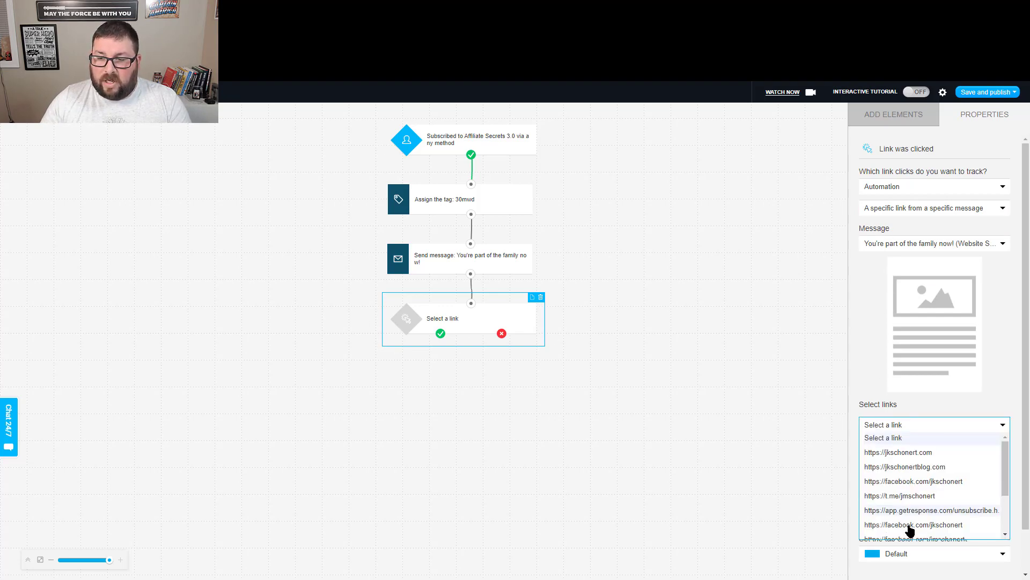
left_click(906, 453)
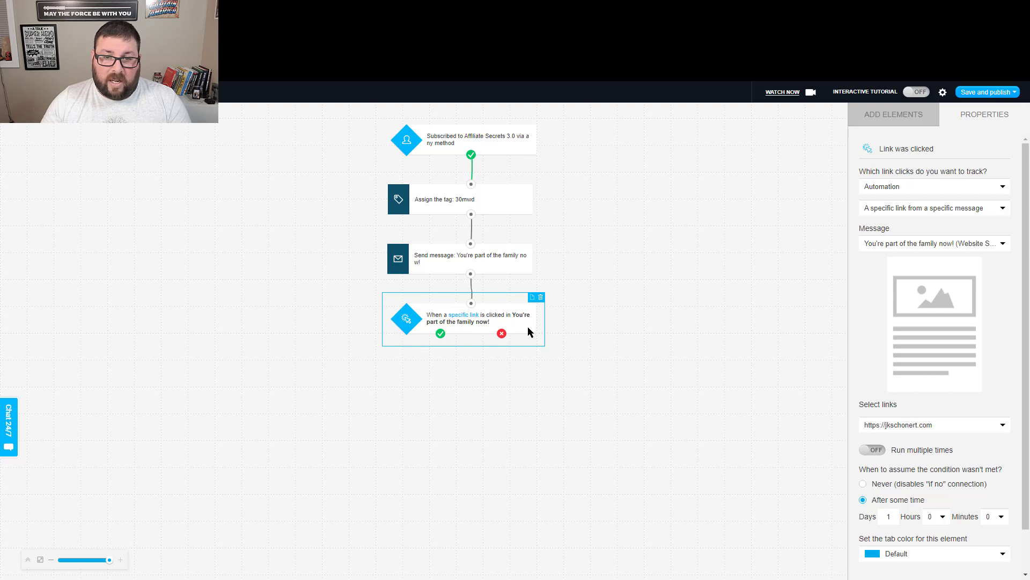
Add a Tag action below and to the left of the link condition and connect it to the condition's yes output.
left_click(904, 117)
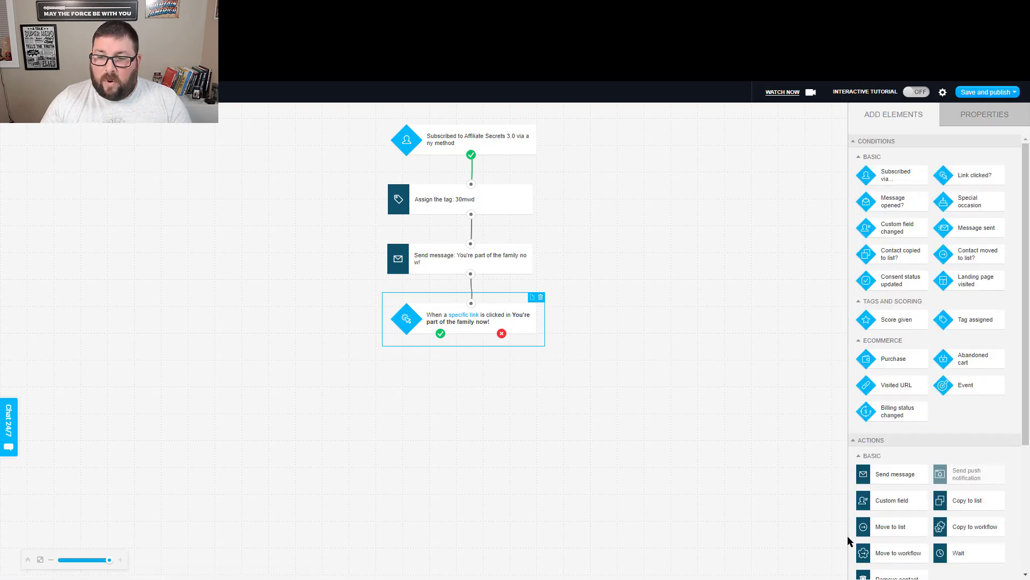
scroll(923, 448, "down", 3)
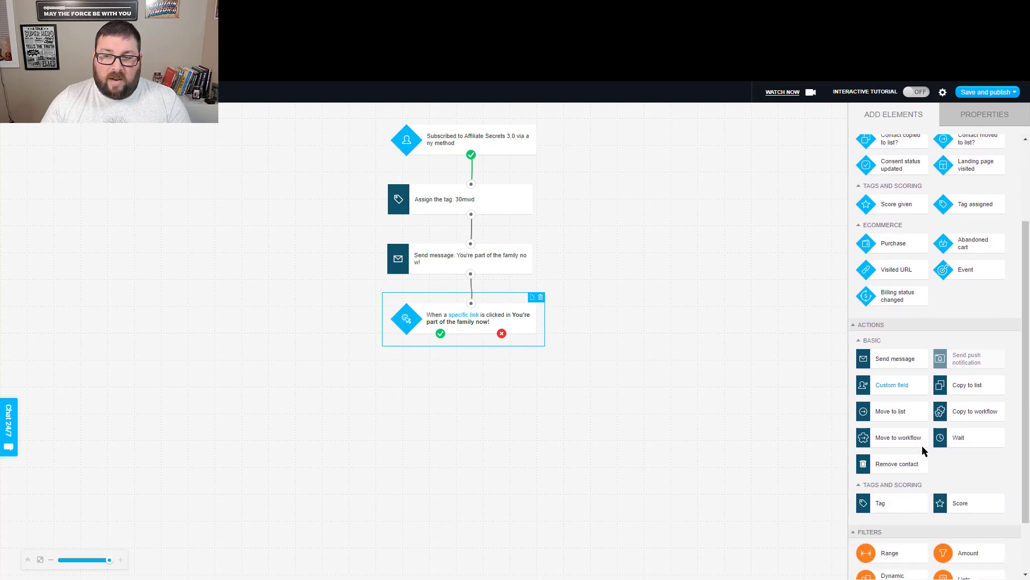
scroll(922, 446, "down", 1)
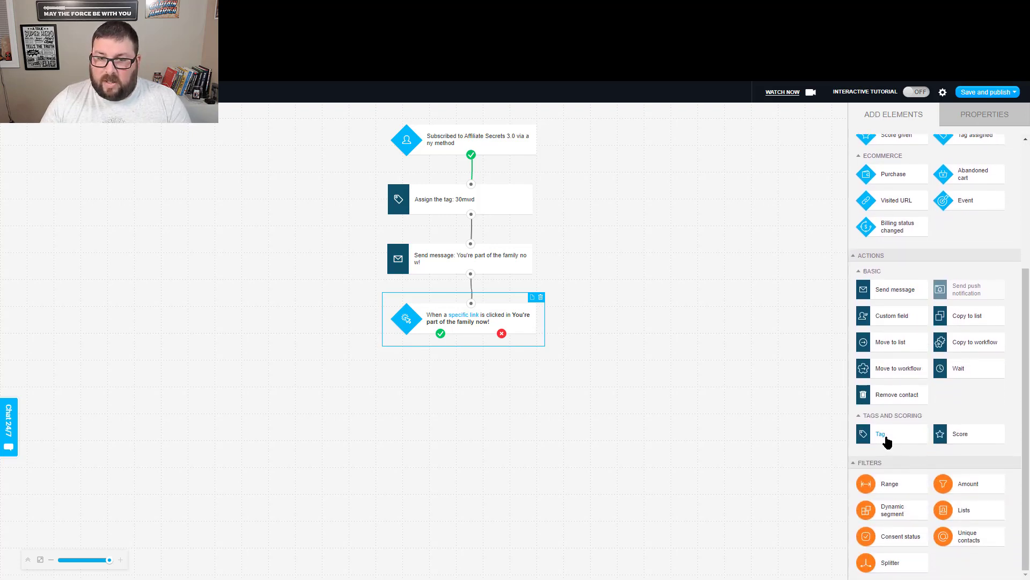
left_click_drag(887, 437, 349, 362)
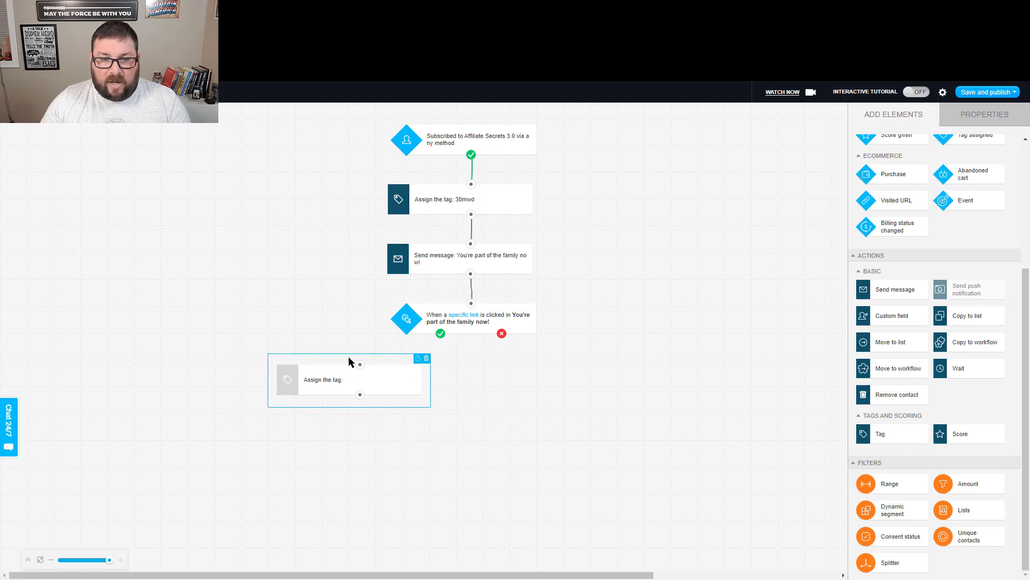
left_click_drag(440, 337, 359, 363)
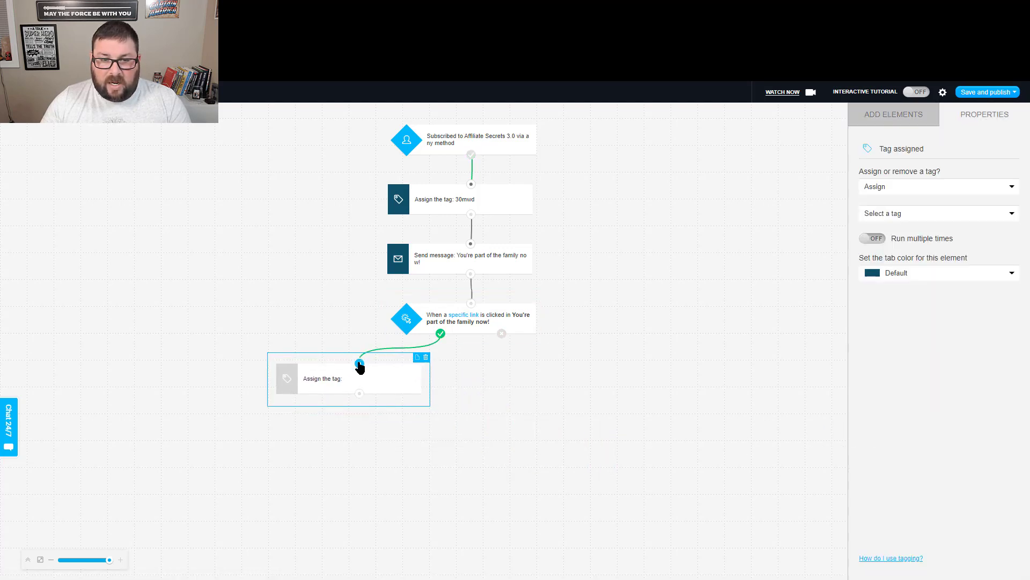
Set the yes-branch Tag action to assign the tag Engaged and shift it slightly down on the canvas.
left_click(924, 214)
left_click(890, 312)
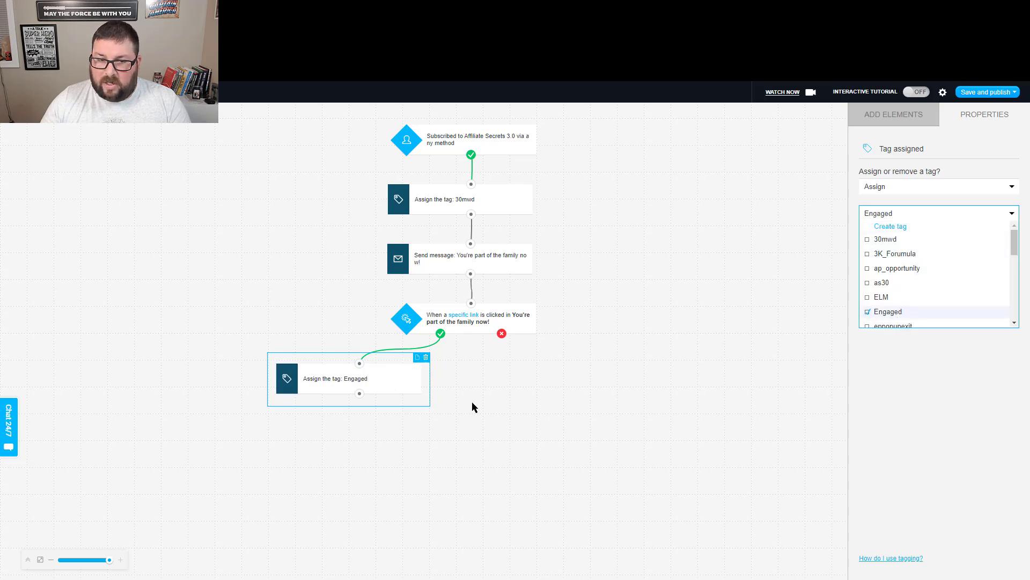
left_click_drag(409, 381, 407, 389)
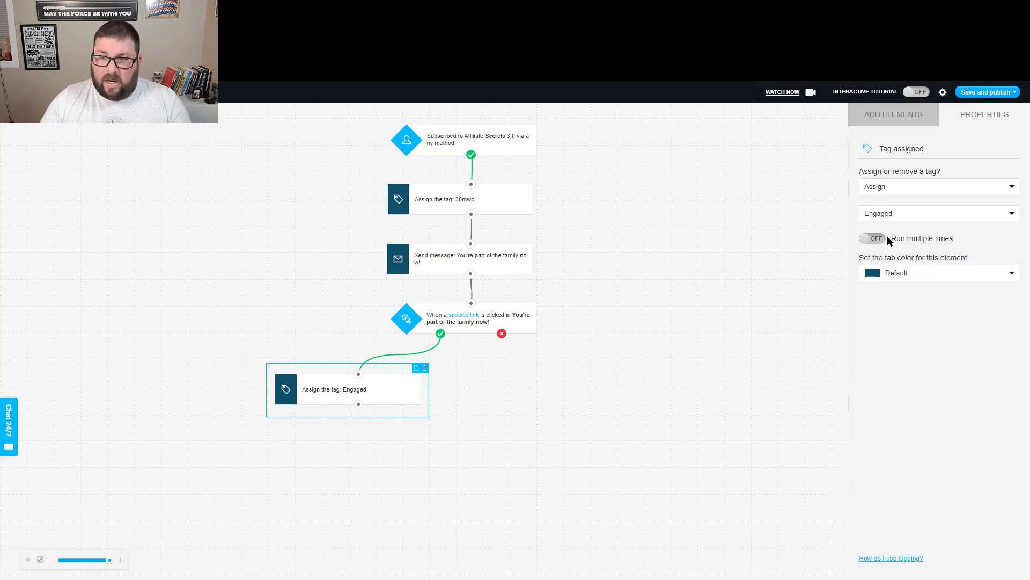
Add a Send message action level with the Engaged tag action and connect it to the link condition's no output.
left_click(885, 119)
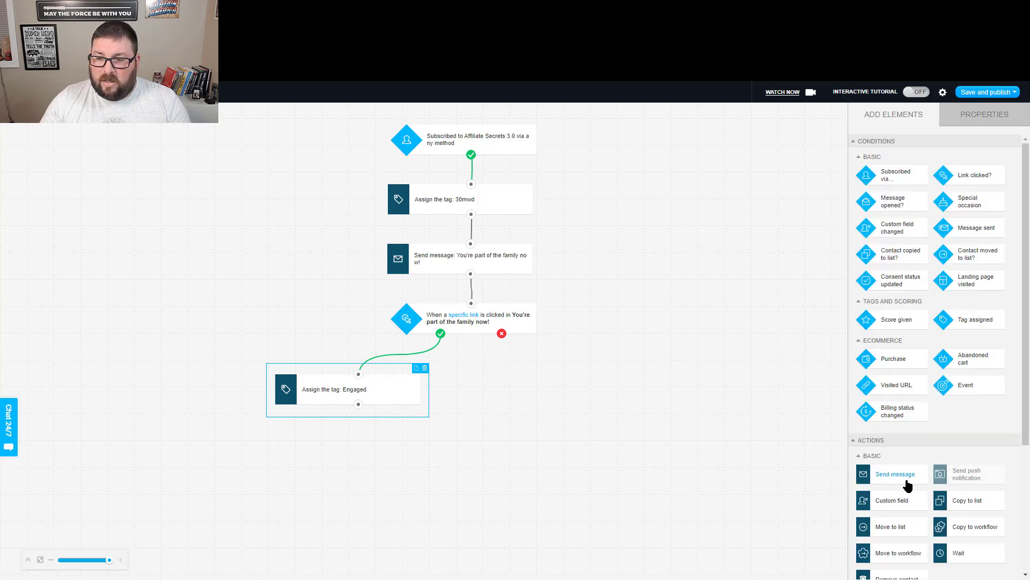
scroll(950, 422, "down", 3)
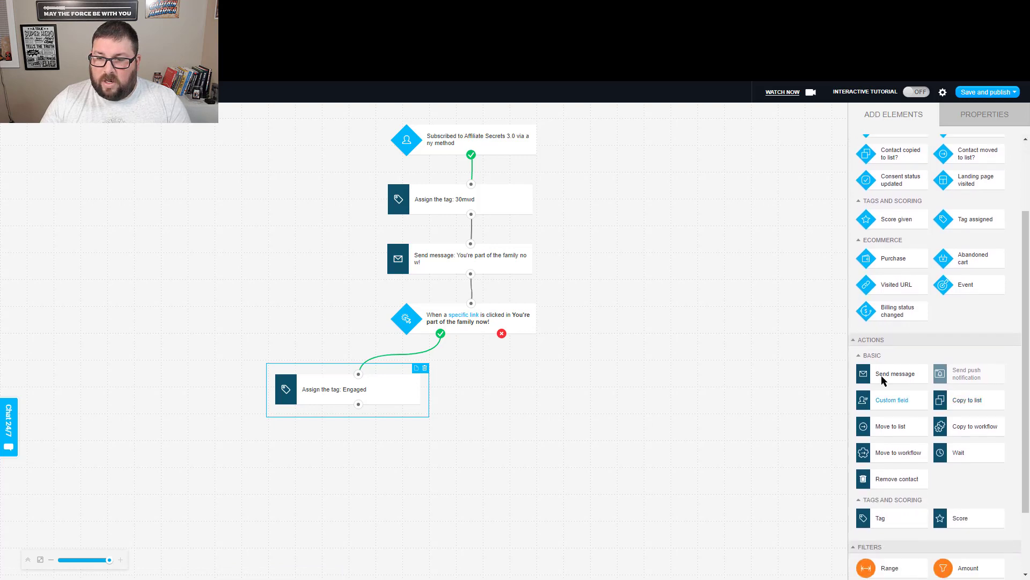
left_click_drag(893, 365, 589, 372)
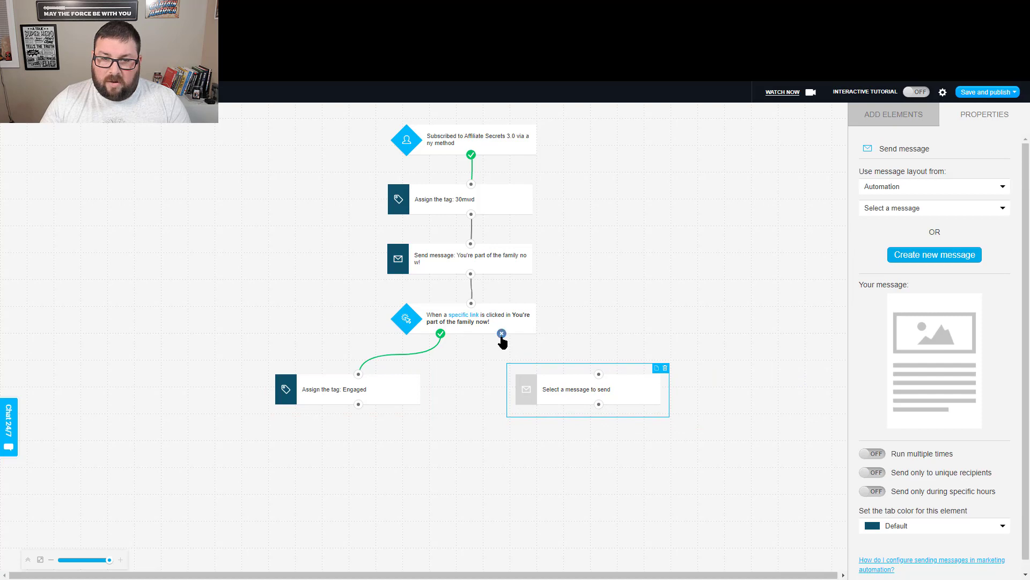
left_click_drag(501, 334, 598, 375)
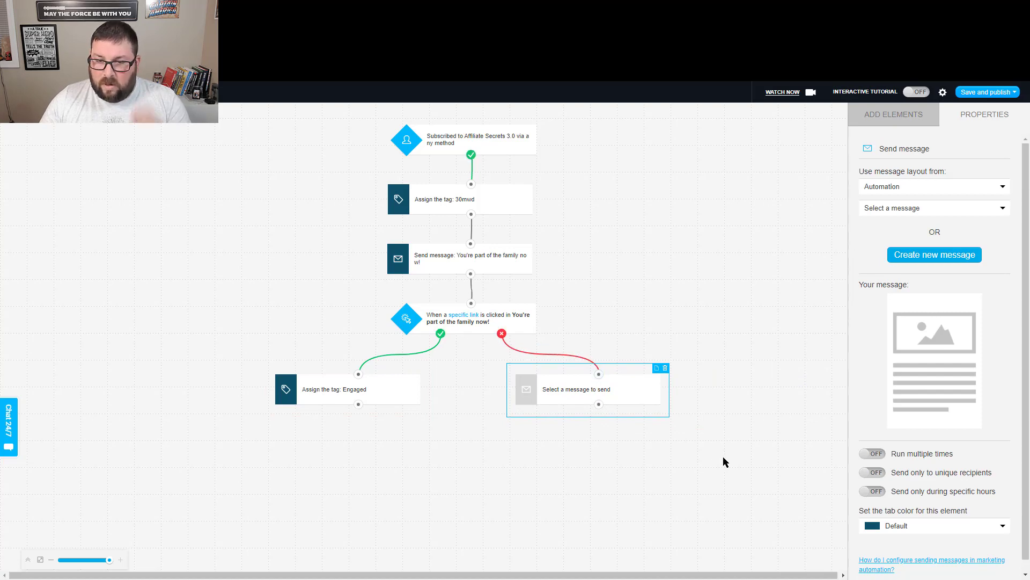
Set the no-branch Send message action to the autoresponder "Now for our story! (Website Subscriber)" and copy it as an automation message.
left_click(895, 188)
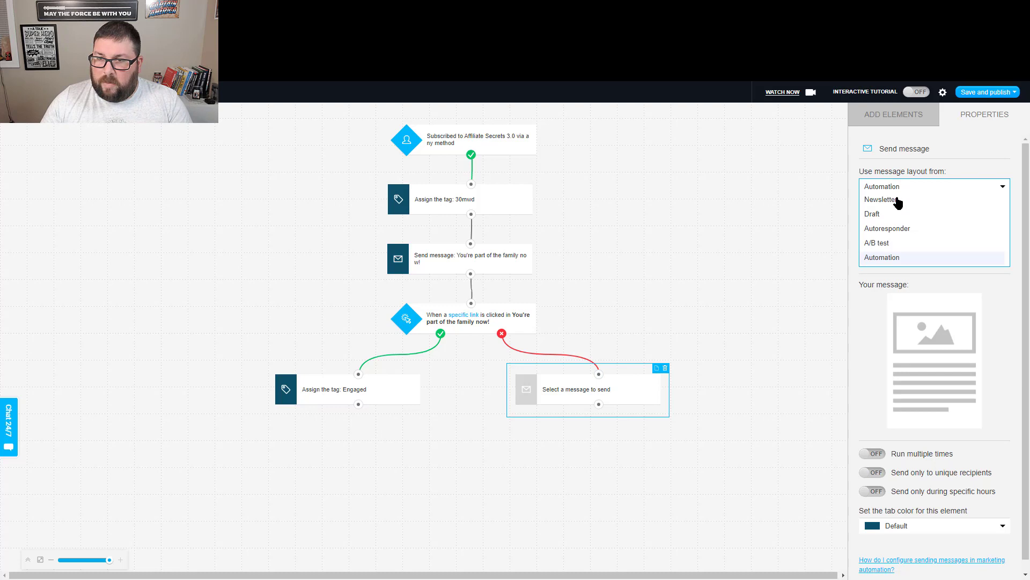
left_click(885, 228)
left_click(867, 207)
scroll(927, 311, "down", 10)
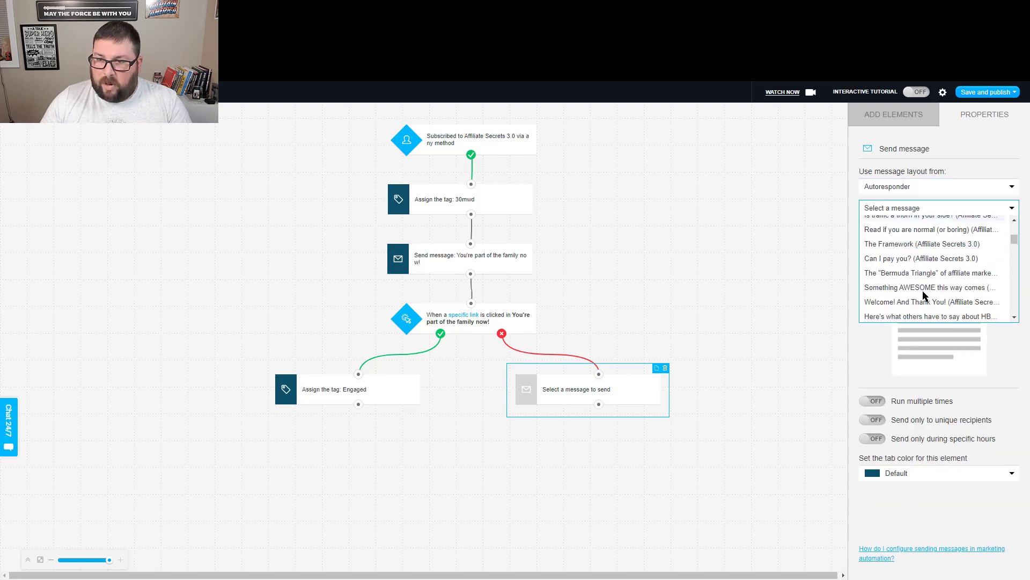
scroll(922, 293, "down", 10)
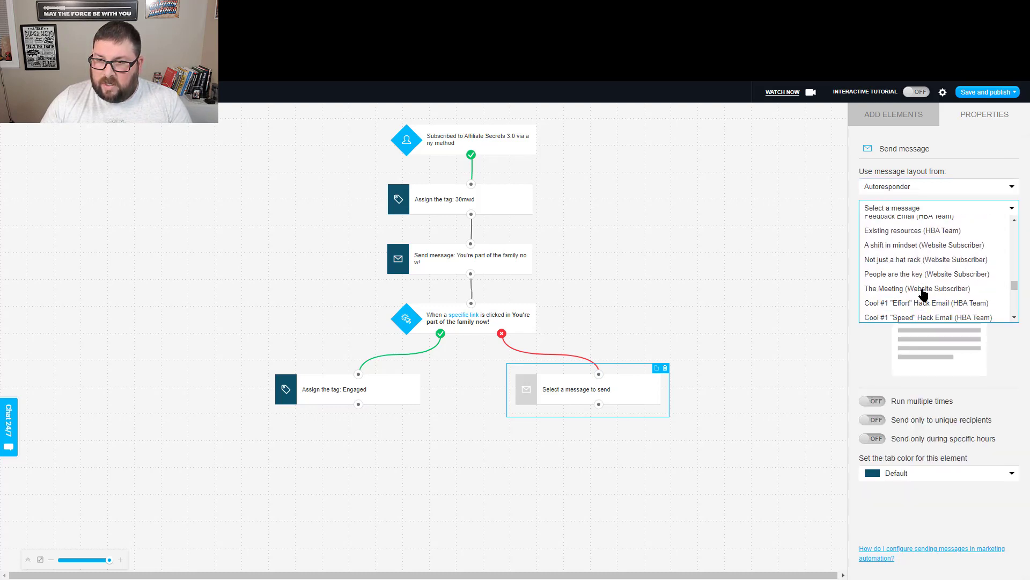
scroll(922, 293, "up", 1)
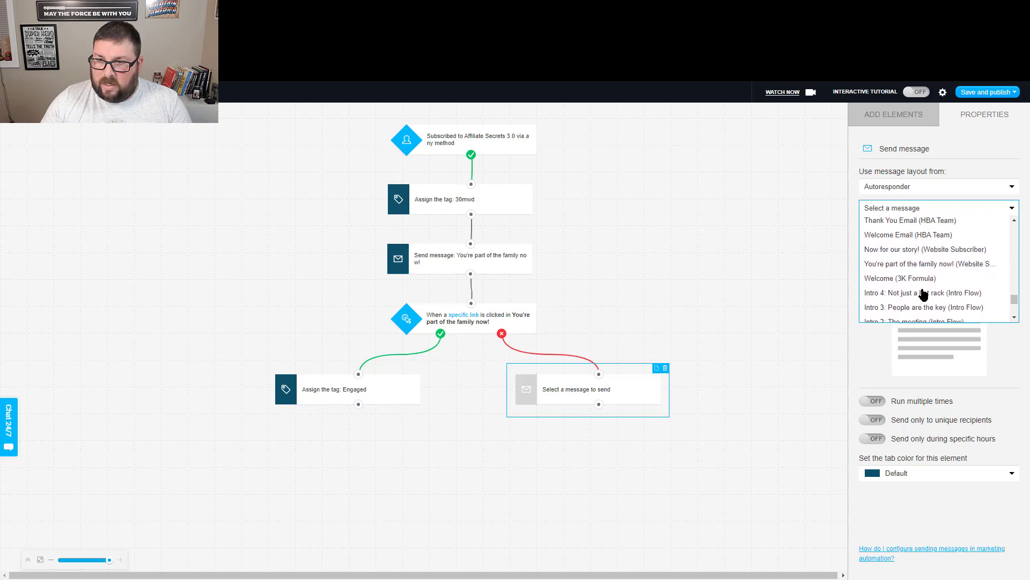
left_click(912, 251)
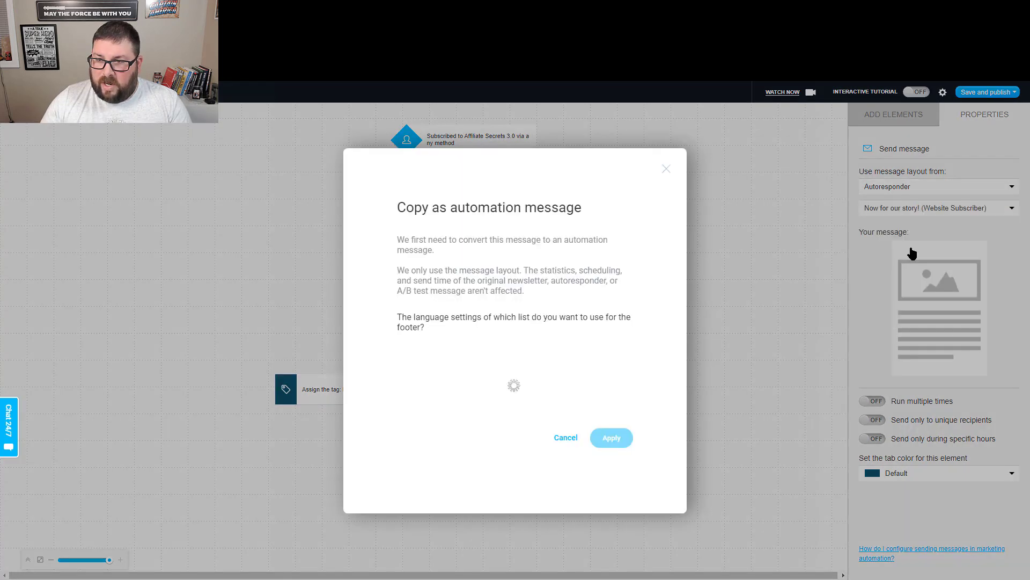
left_click(609, 438)
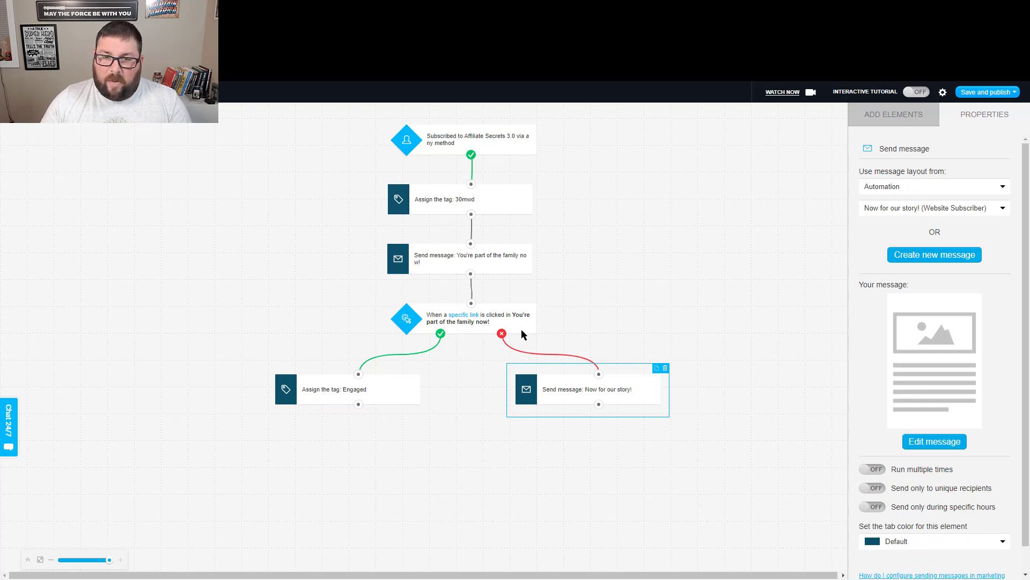
Try Never as the time to assume the link condition wasn't met, and switch it back to After some time.
left_click(474, 324)
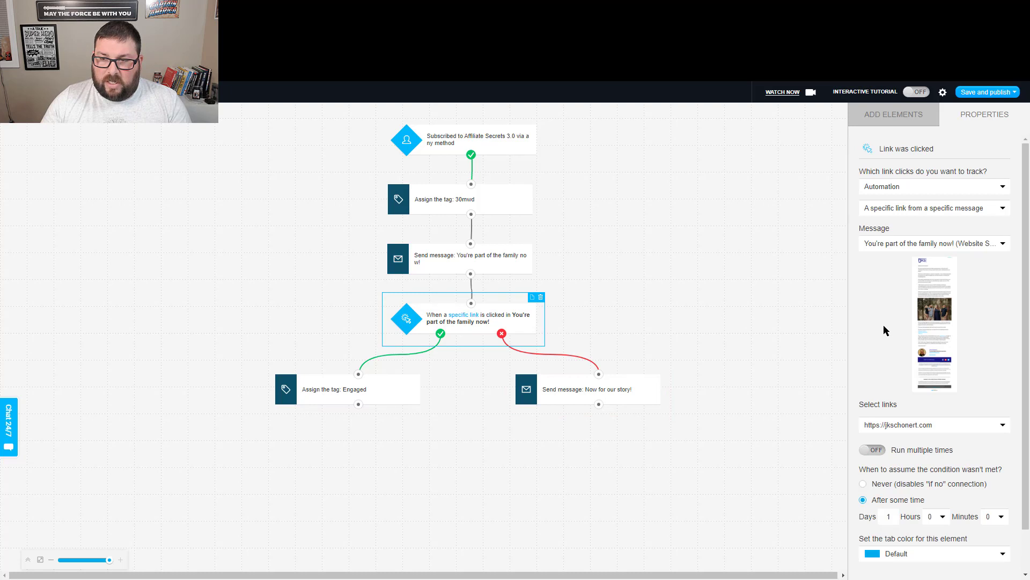
scroll(883, 324, "down", 2)
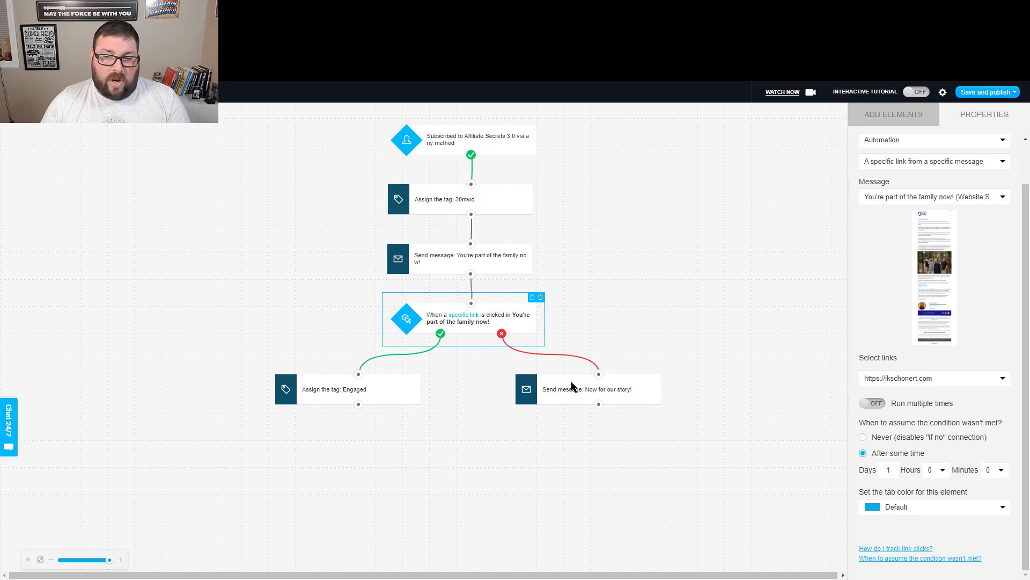
left_click(863, 438)
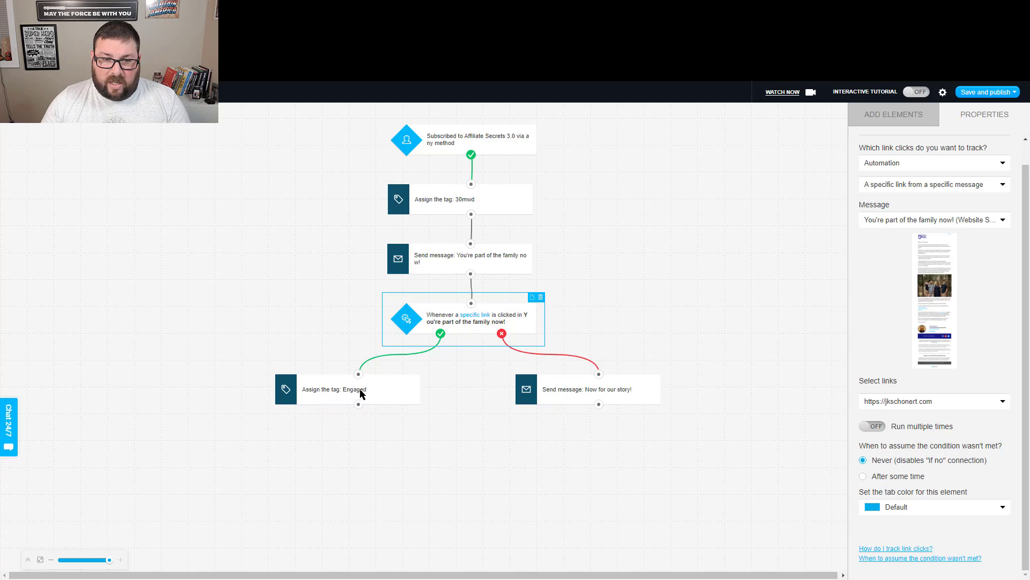
left_click(863, 477)
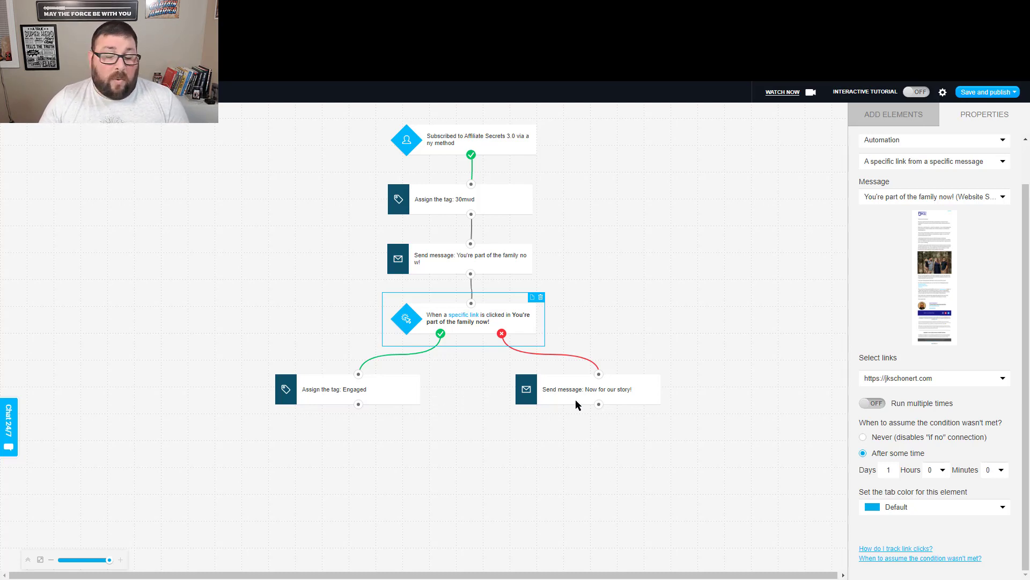
Add a Wait action below the Engaged tag, connect the tag to it, and link its output to the "Now for our story!" message.
left_click(470, 393)
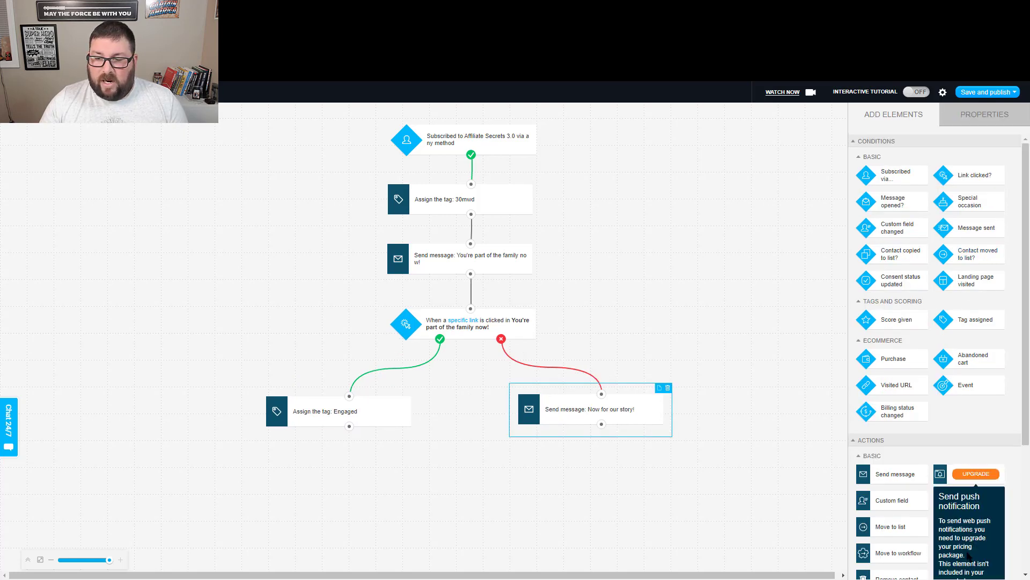
left_click_drag(958, 552, 334, 463)
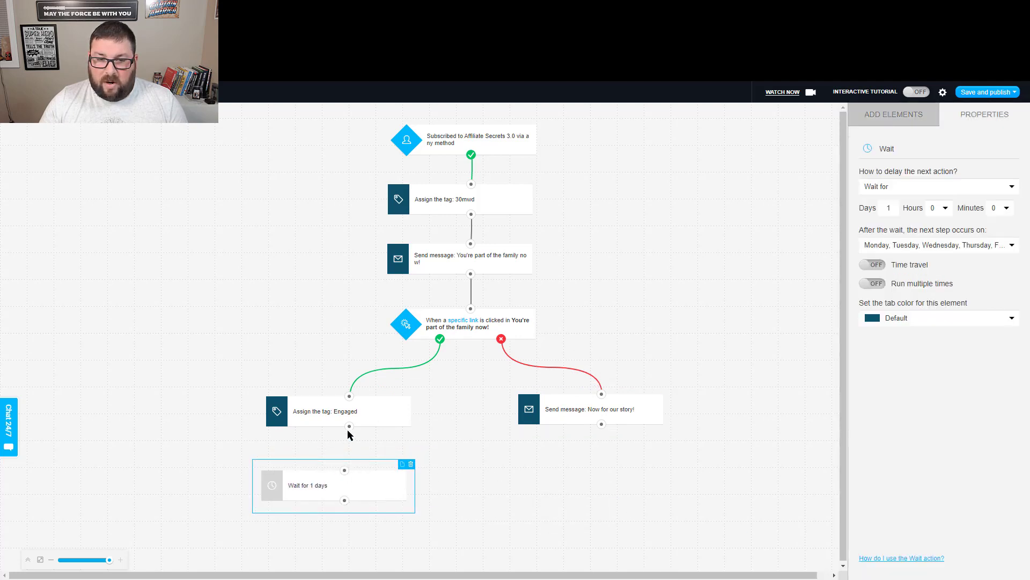
left_click_drag(349, 426, 345, 471)
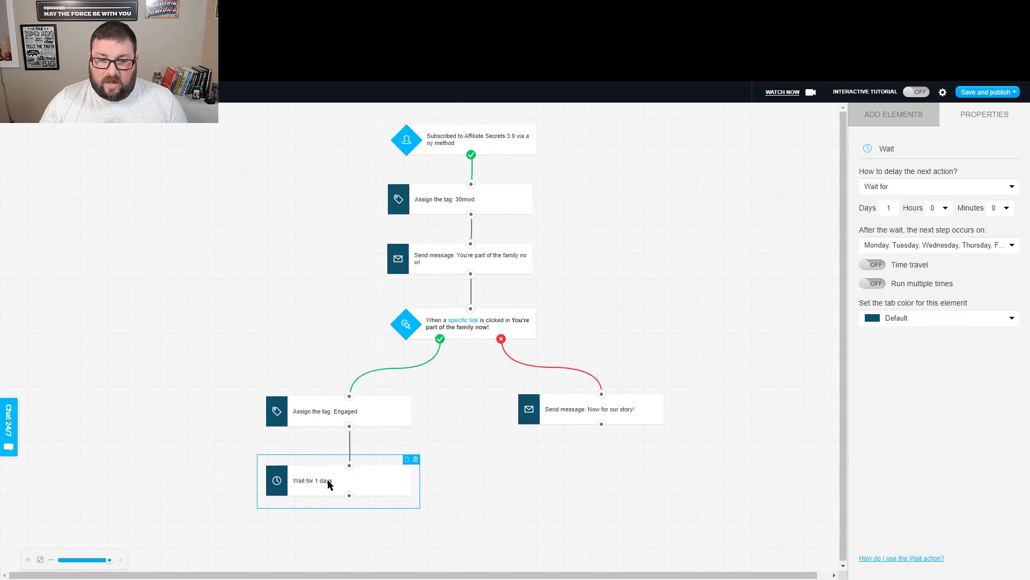
left_click_drag(349, 497, 601, 394)
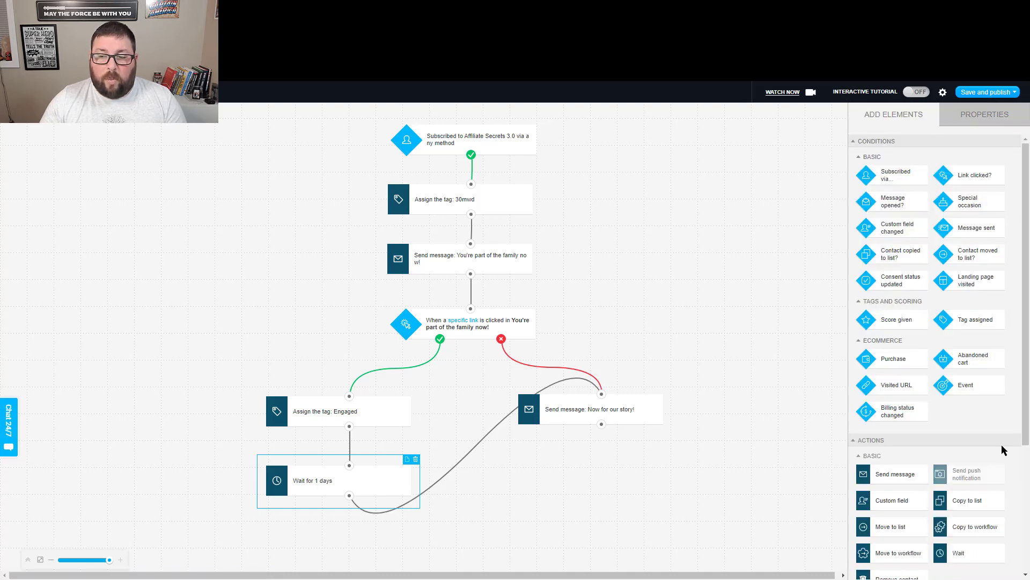
Add a Message opened condition below the "Now for our story!" message and connect the message's output to it.
scroll(984, 416, "down", 3)
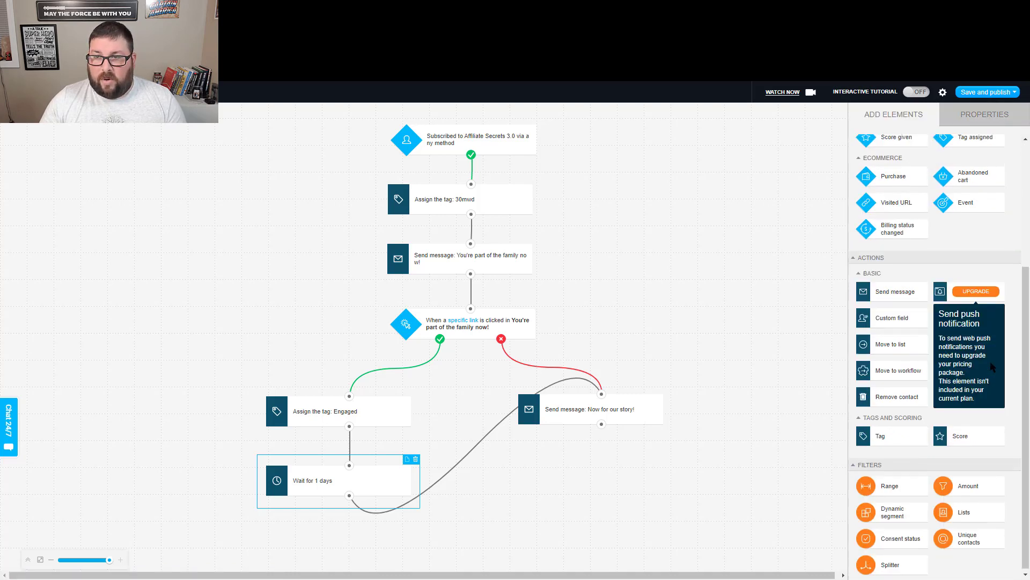
scroll(990, 360, "up", 3)
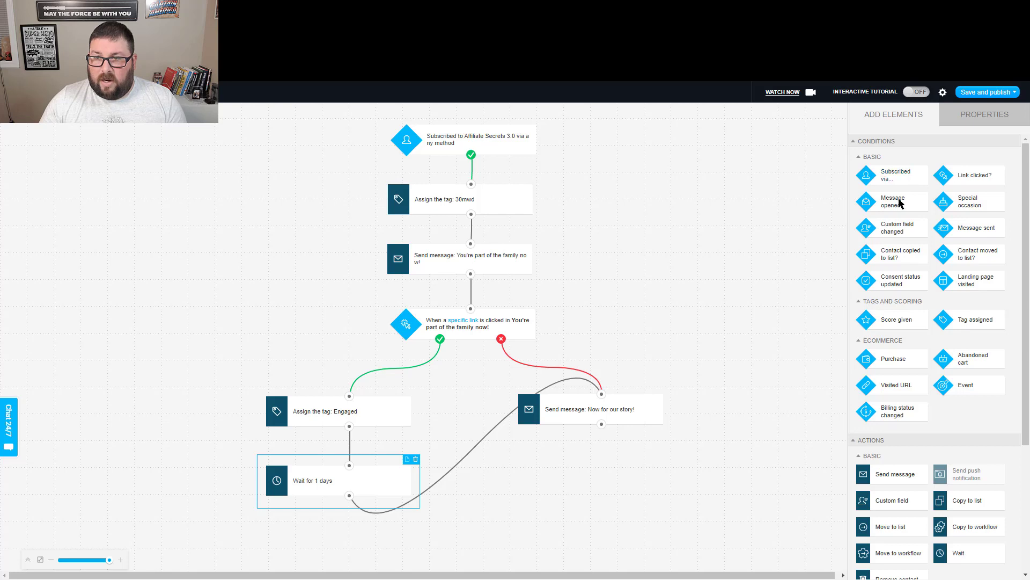
left_click_drag(899, 203, 799, 279)
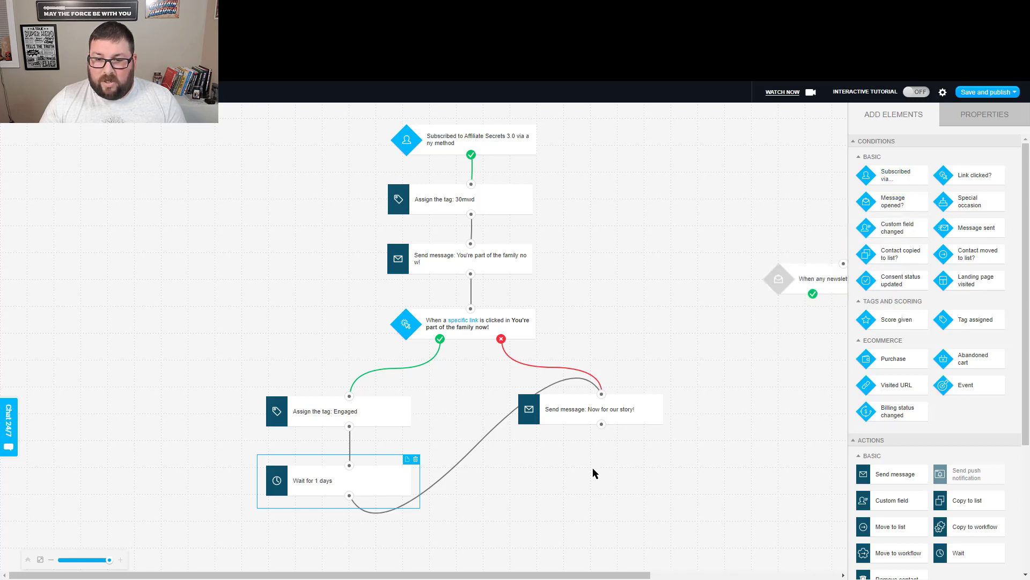
left_click_drag(595, 474, 596, 472)
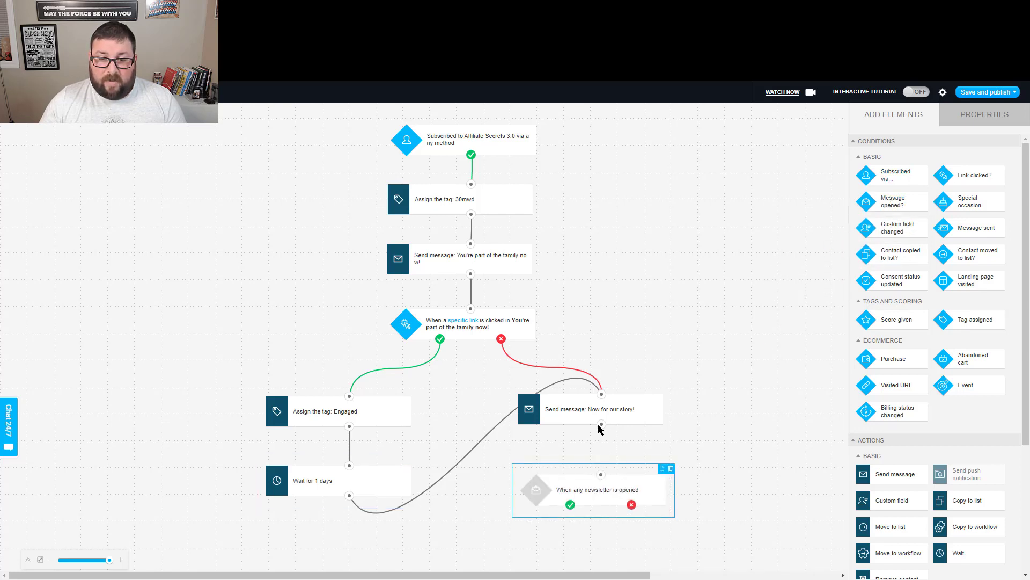
left_click_drag(602, 424, 601, 480)
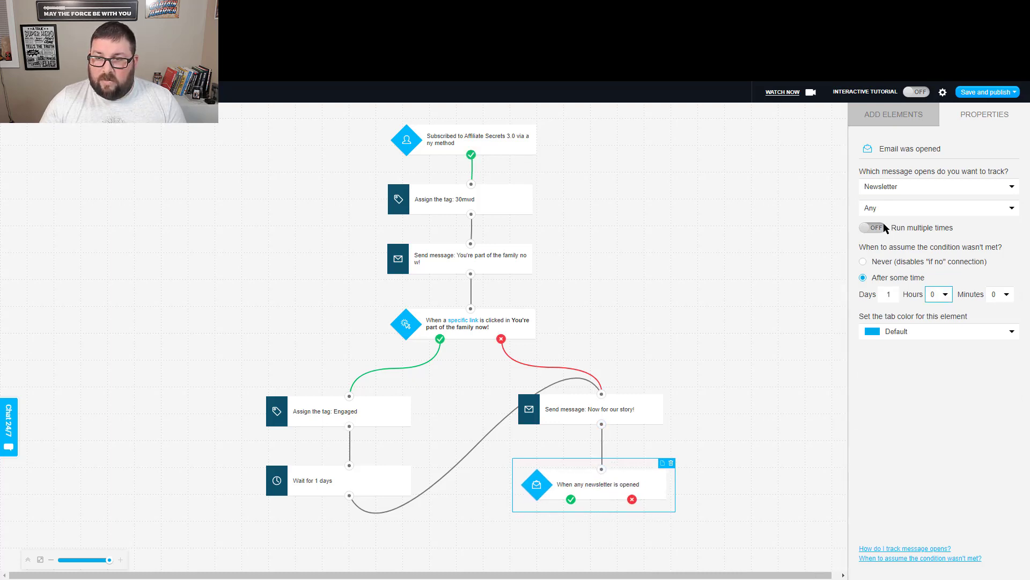
Set the message-opened condition to track the specific automation message "Now for our story! (Website Subscriber)".
left_click(894, 198)
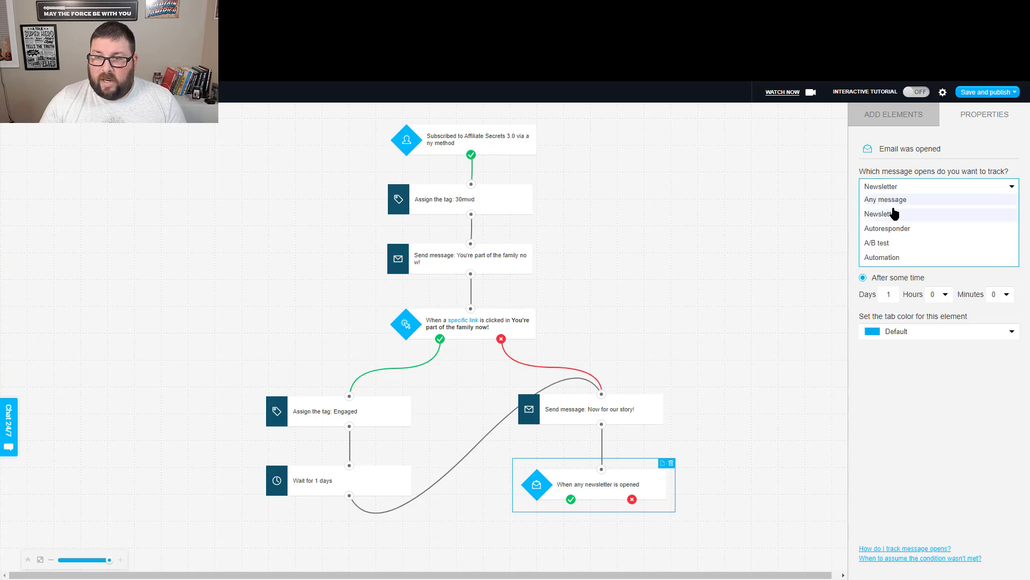
left_click(896, 259)
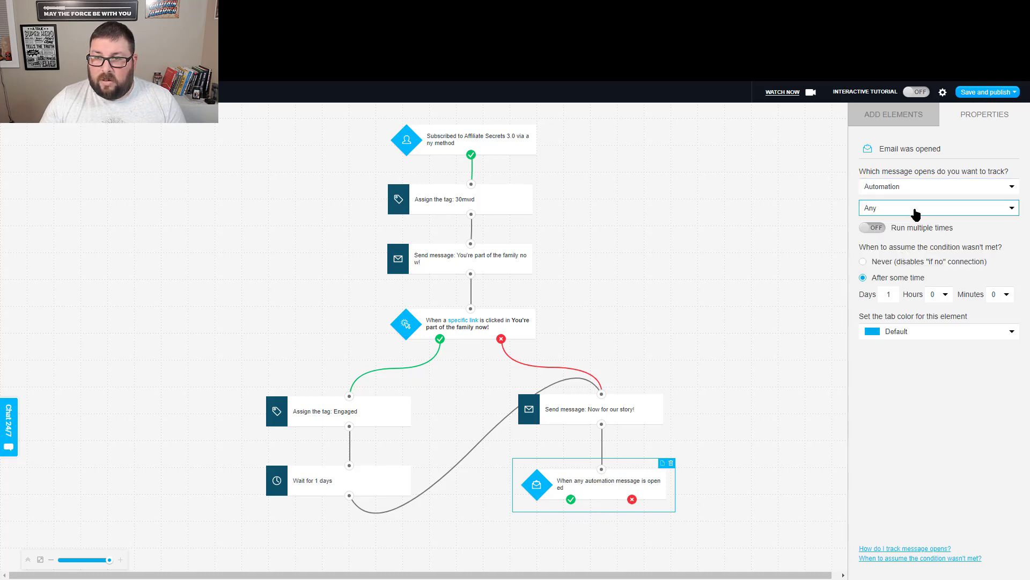
left_click(916, 210)
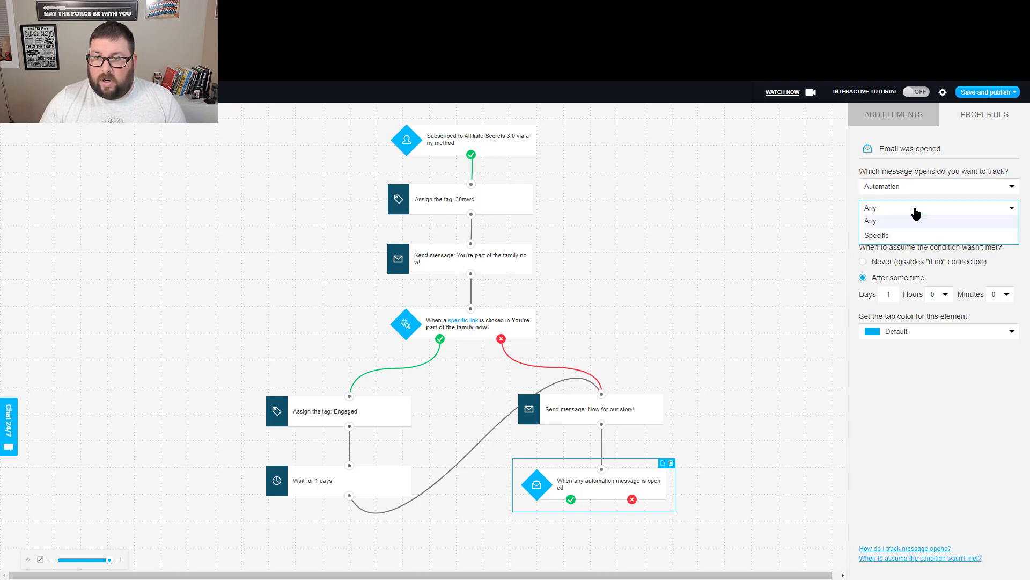
left_click(886, 237)
left_click(911, 250)
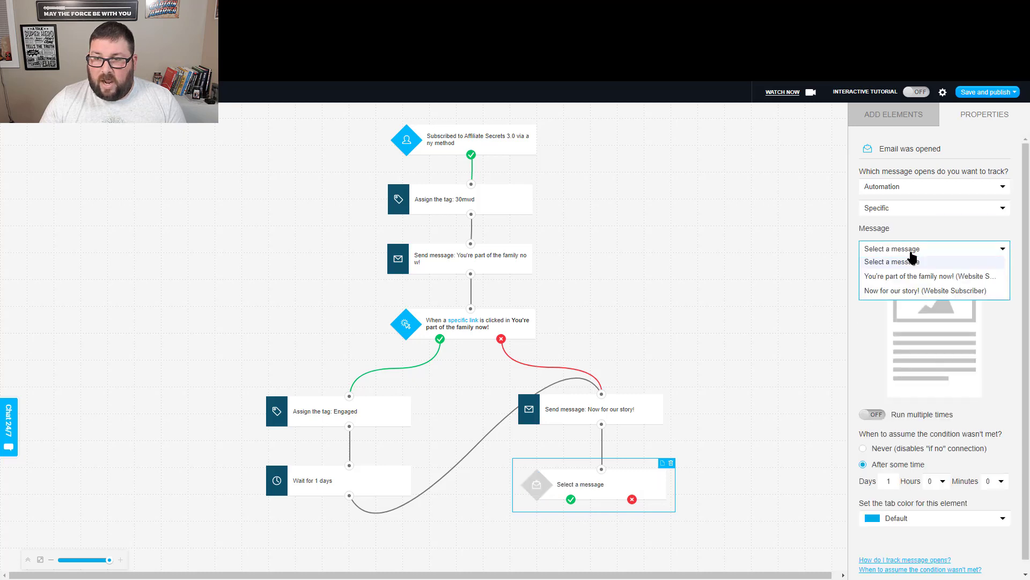
left_click(902, 291)
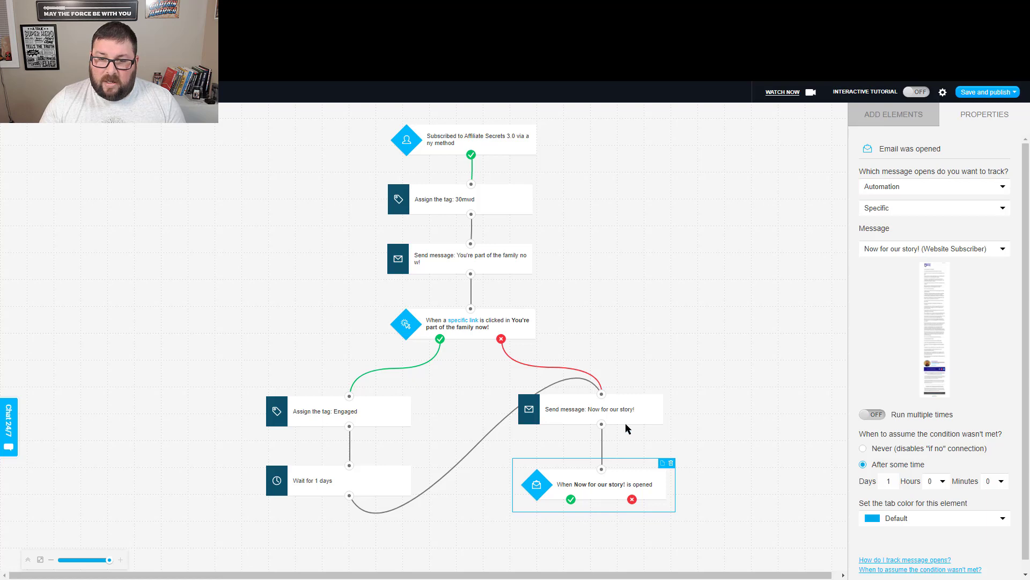
Add a Wait action below and to the left of the message-opened condition and connect it to the condition's yes output.
left_click(892, 111)
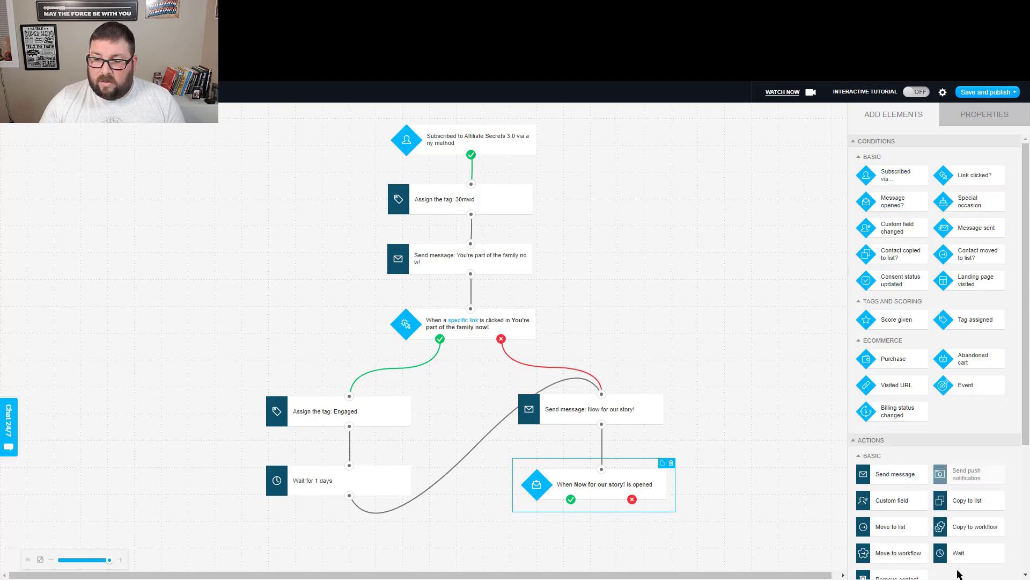
left_click_drag(958, 554, 501, 537)
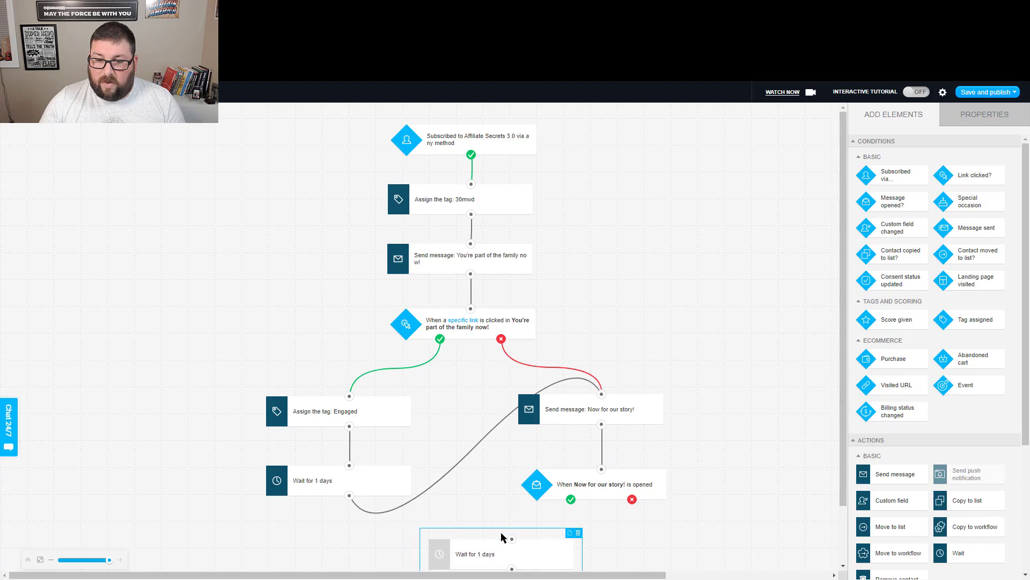
left_click_drag(571, 500, 514, 543)
Add a Send message action below the Wait action on the message-opened yes branch and connect the two.
scroll(831, 402, "down", 2)
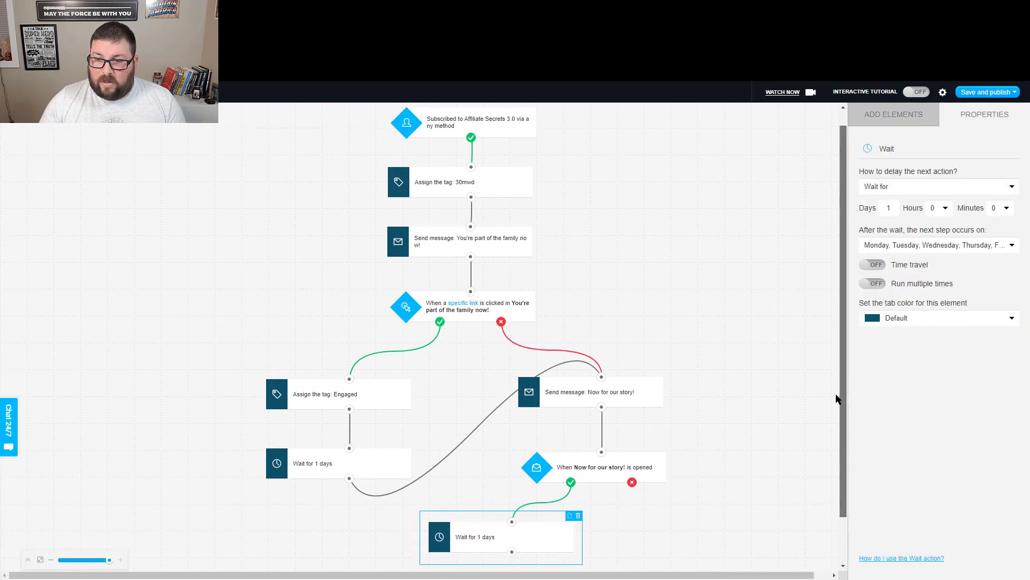
left_click(884, 117)
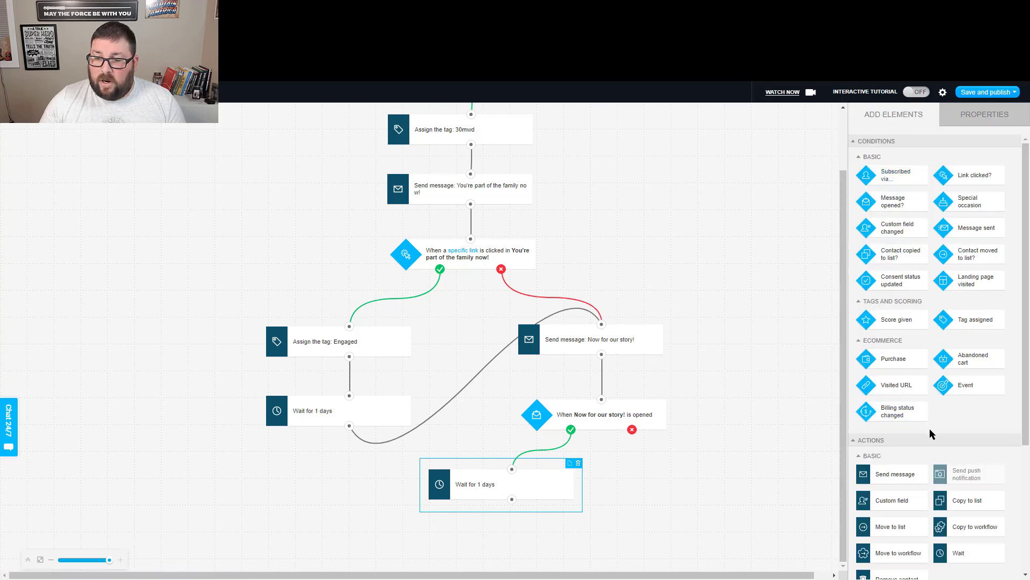
left_click_drag(895, 474, 454, 562)
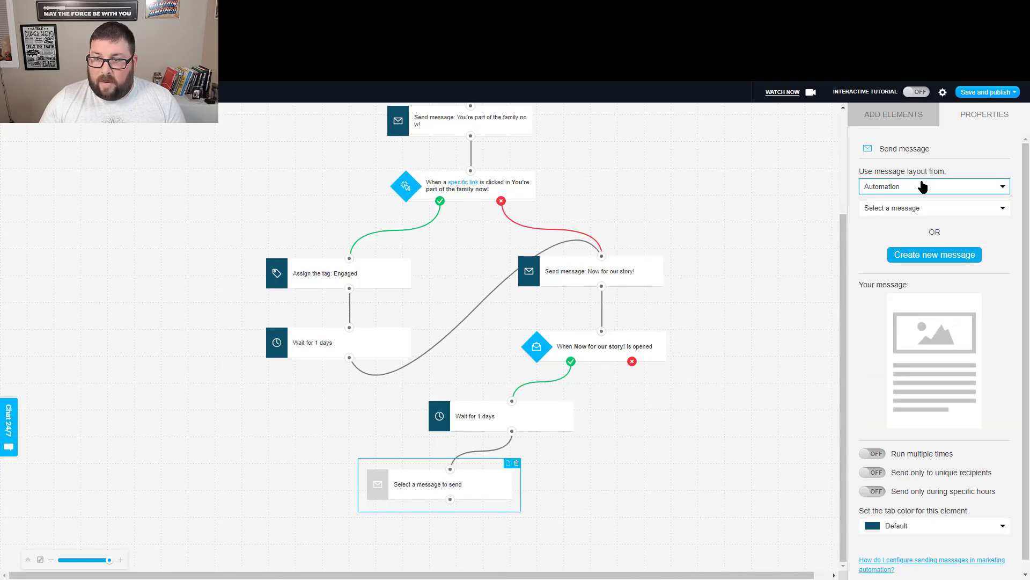
Set the new Send message action to the autoresponder "Thank You Email (HBA Team)", copied as an automation message, and shift it slightly left and down.
left_click(919, 188)
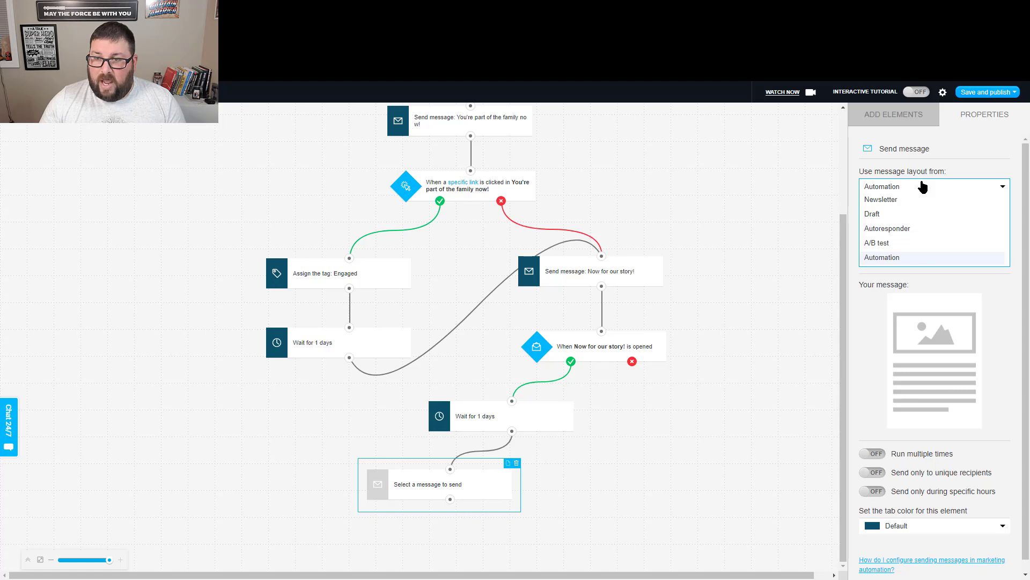
left_click(904, 230)
left_click(913, 211)
scroll(925, 293, "down", 2)
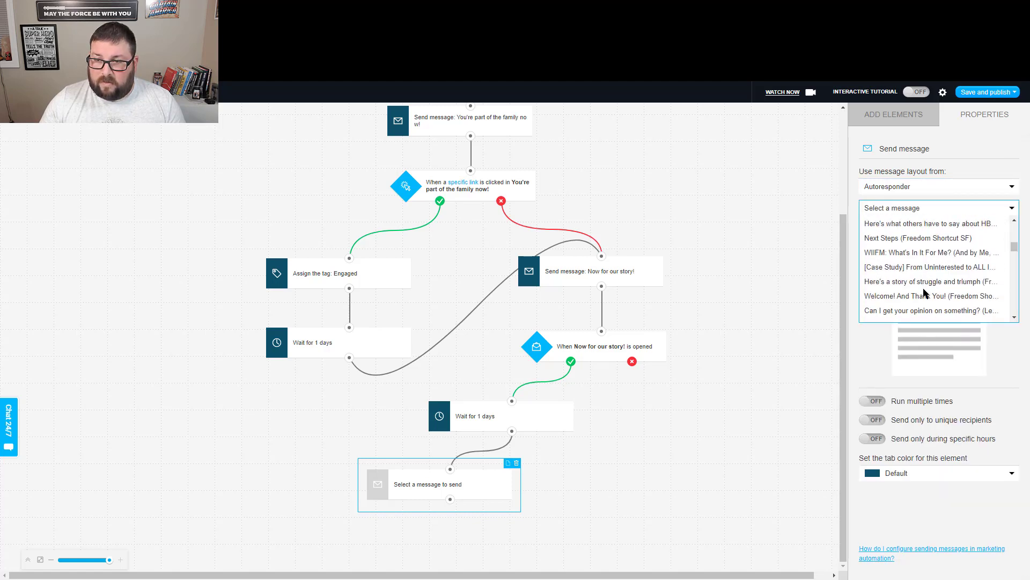
scroll(924, 293, "down", 10)
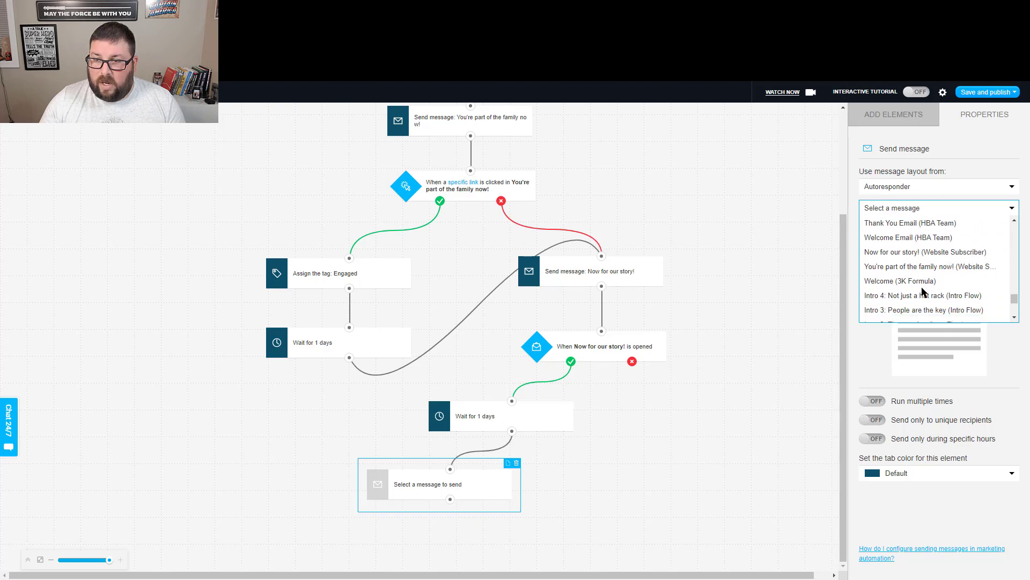
scroll(924, 293, "up", 3)
left_click(886, 272)
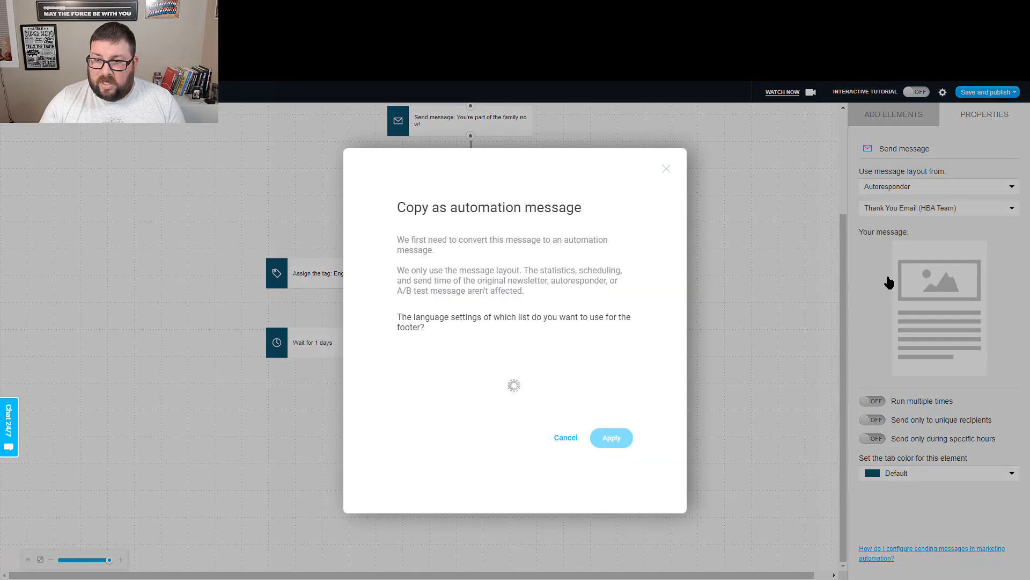
left_click(616, 440)
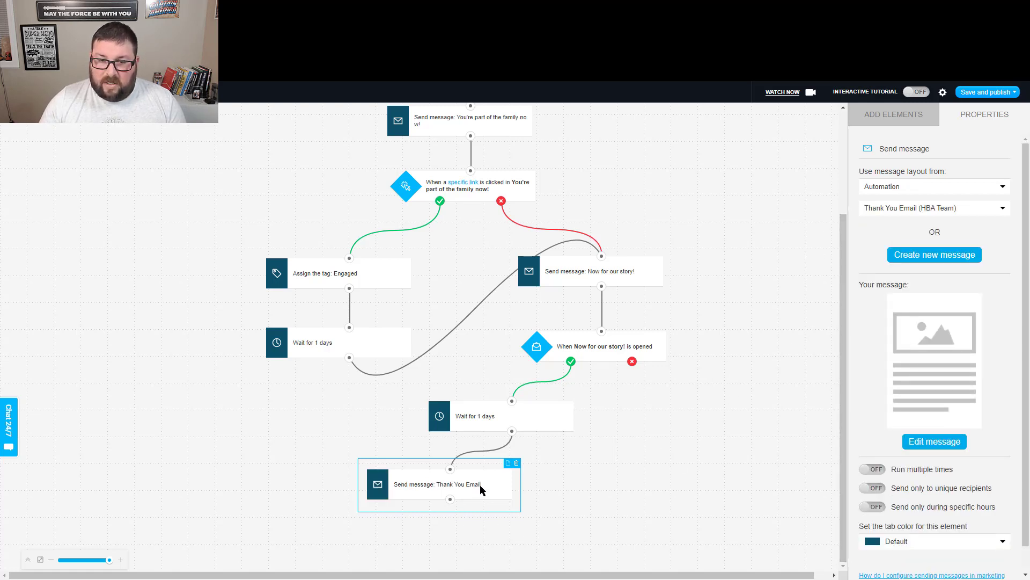
left_click_drag(480, 488, 468, 494)
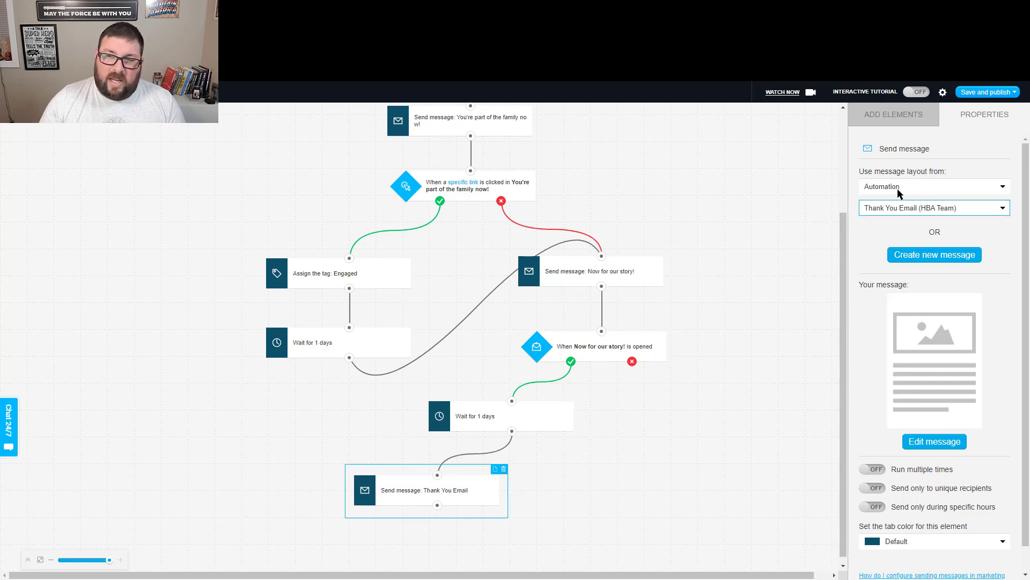
Add a Tag action below and to the right of the "Now for our story!" message-opened condition.
left_click(890, 119)
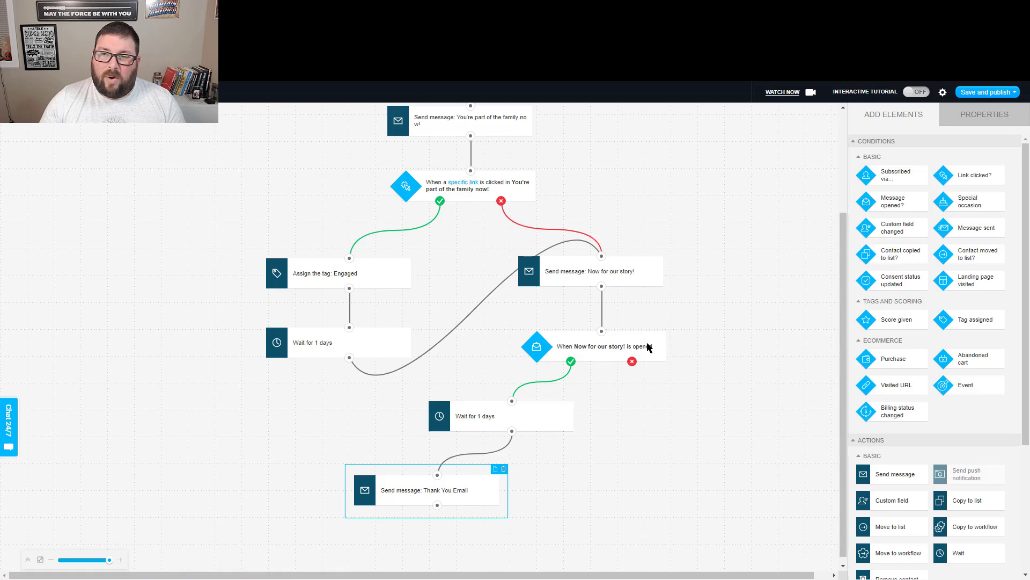
left_click_drag(1025, 369, 1025, 499)
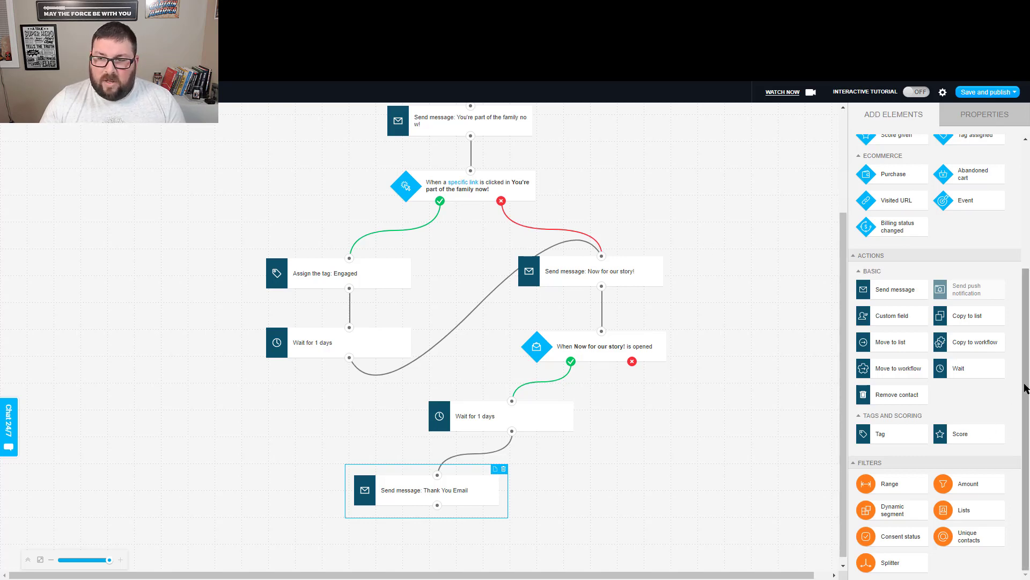
mouse_move(1025, 387)
left_mouse_down()
mouse_move(1024, 375)
mouse_move(1024, 397)
left_mouse_up()
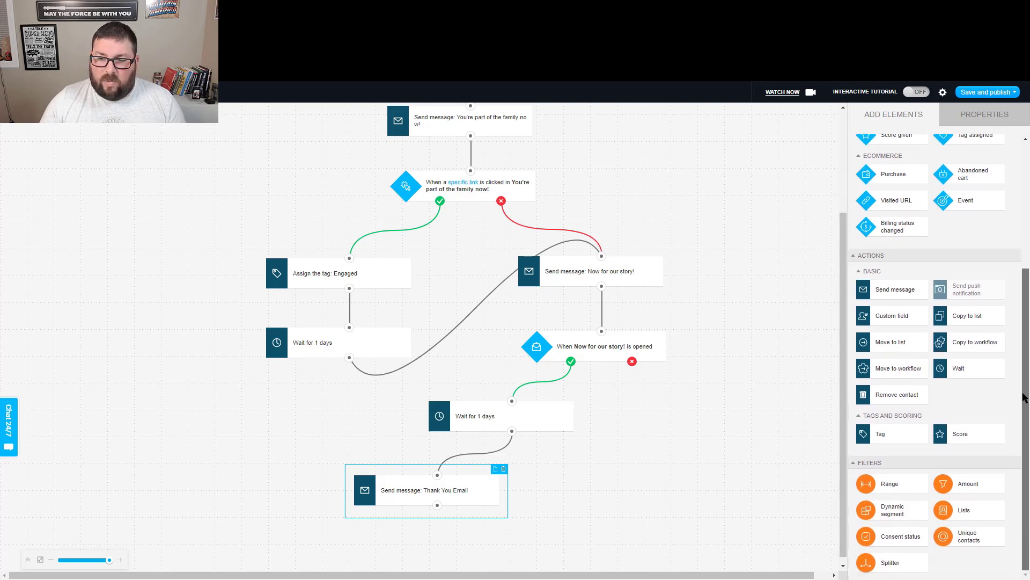
left_click_drag(886, 440, 689, 403)
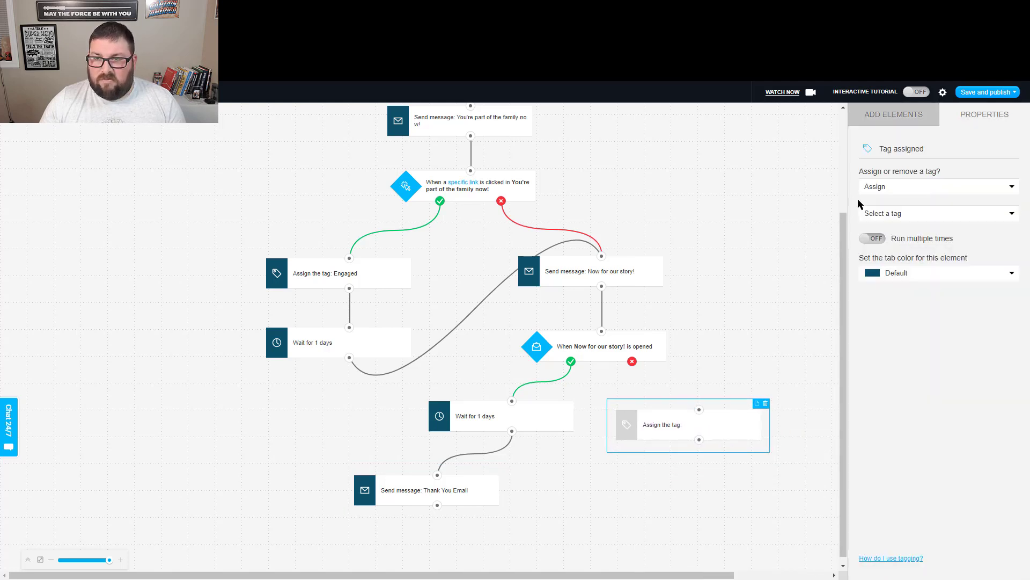
Set the new Tag action to assign the tag "Unengaged" and connect the message-opened condition's no output to it.
left_click(895, 118)
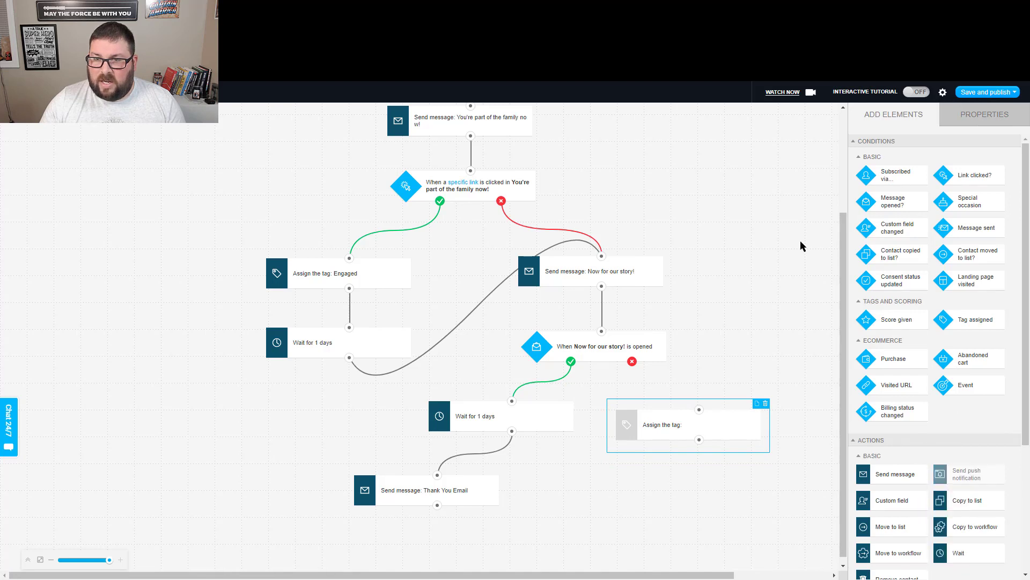
left_click(711, 434)
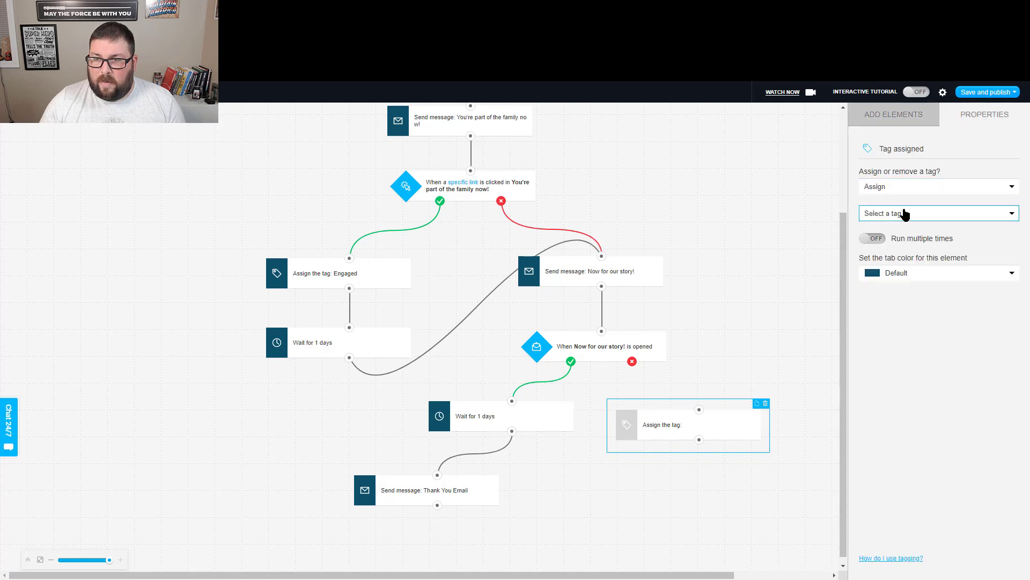
left_click(907, 214)
scroll(908, 272, "down", 6)
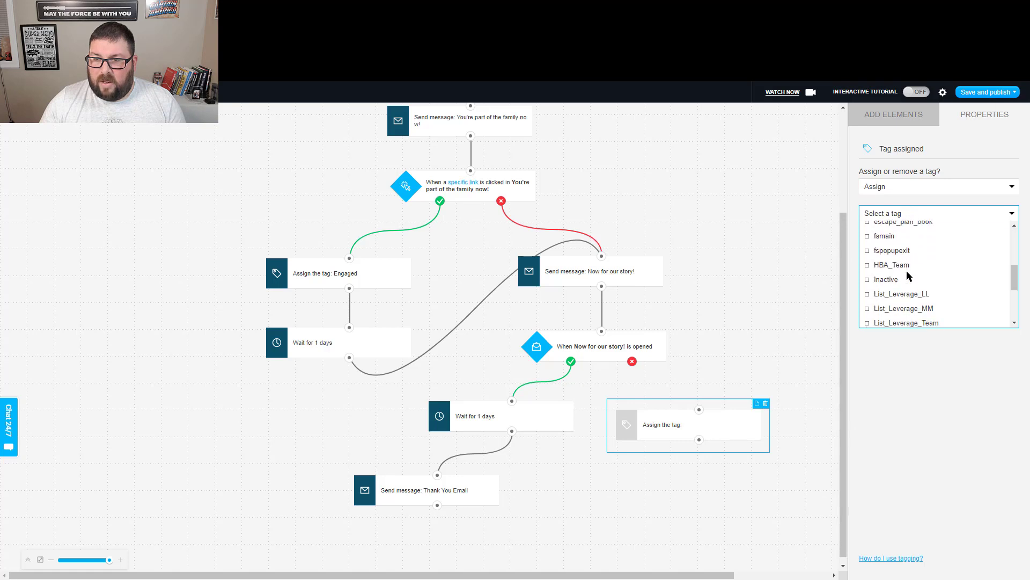
left_click(891, 304)
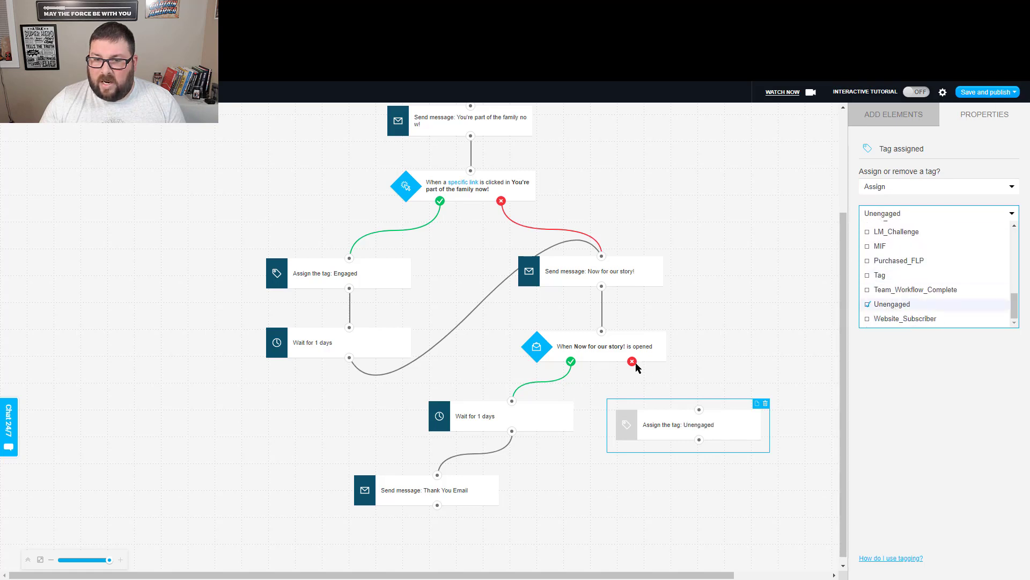
left_click_drag(632, 361, 699, 410)
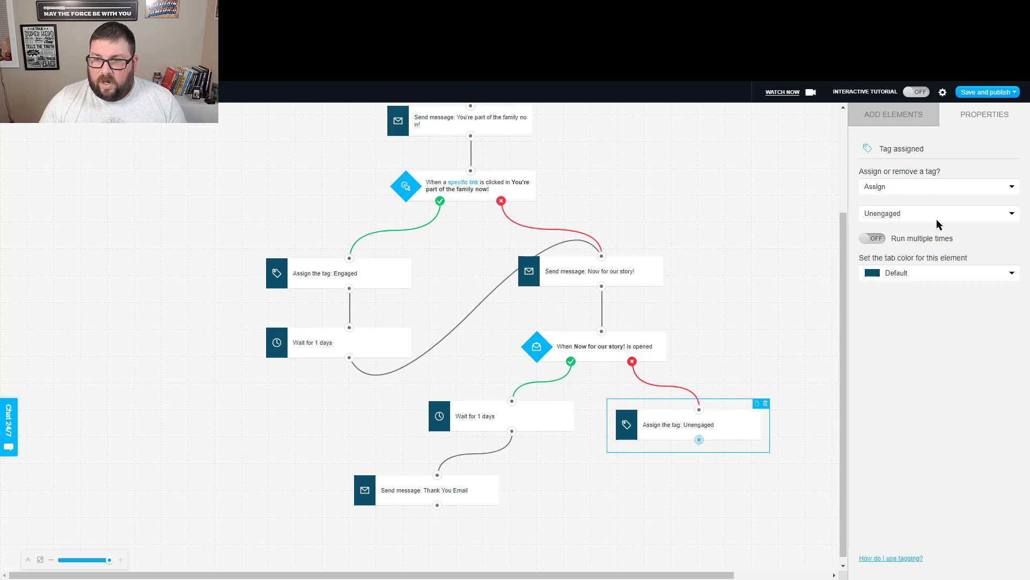
Add a Message opened condition below the Unengaged tag action and connect the tag action to it.
left_click(890, 120)
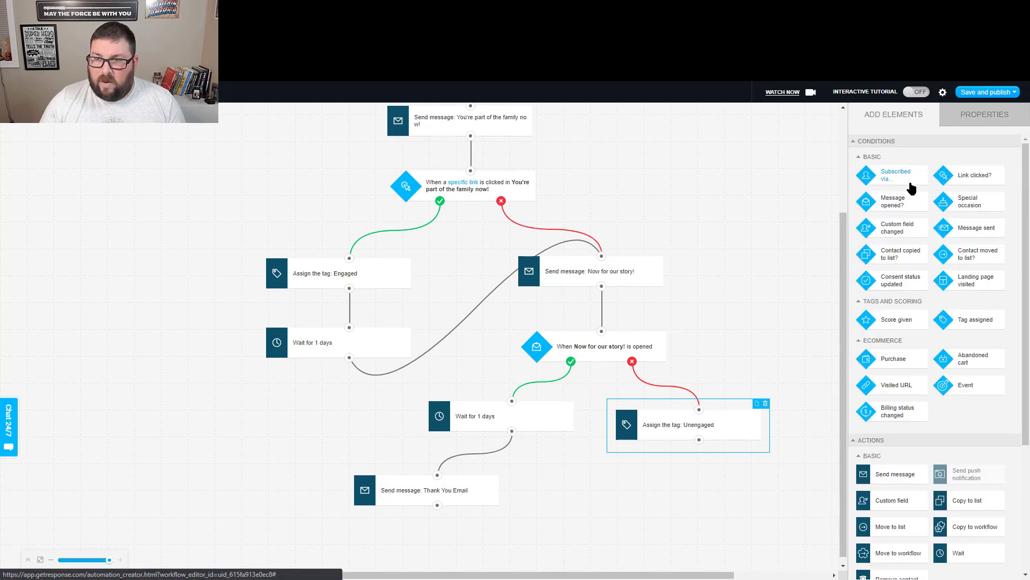
mouse_move(891, 206)
left_mouse_down()
mouse_move(802, 399)
mouse_move(746, 472)
left_mouse_up()
left_click_drag(699, 440, 713, 474)
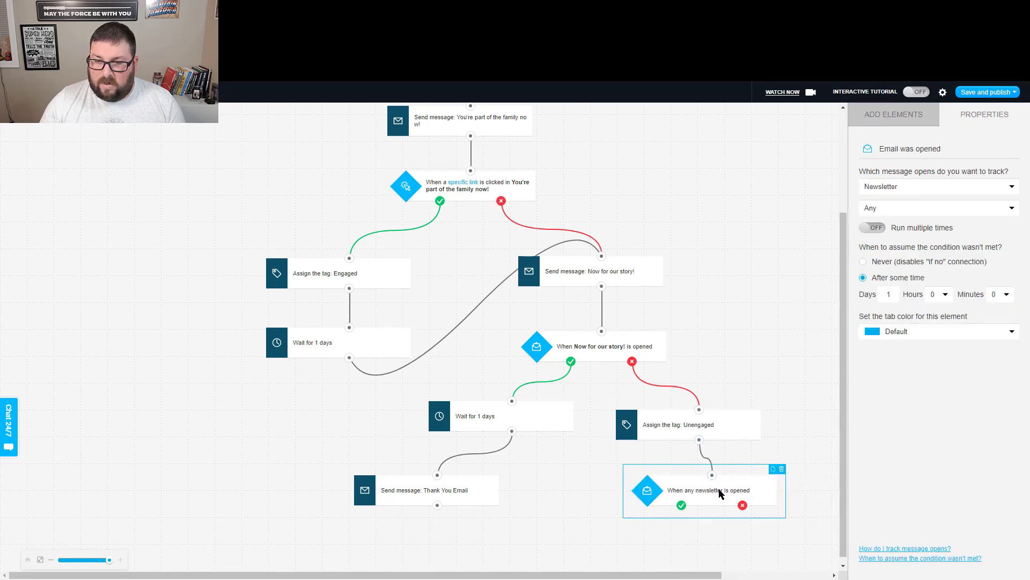
Set the new message-opened condition to track any automation message and to count as not met after 7 days.
left_click(904, 188)
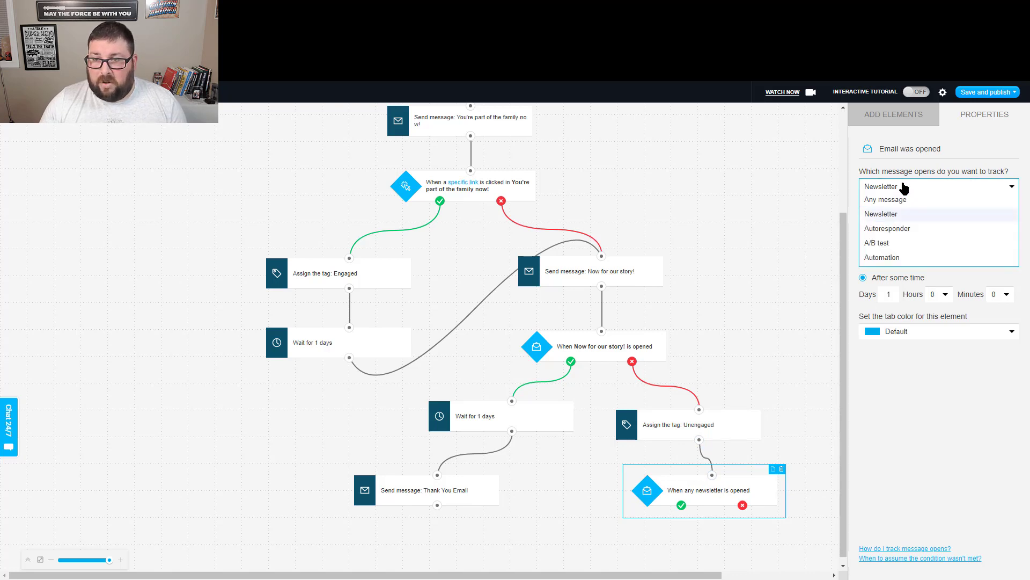
left_click(891, 257)
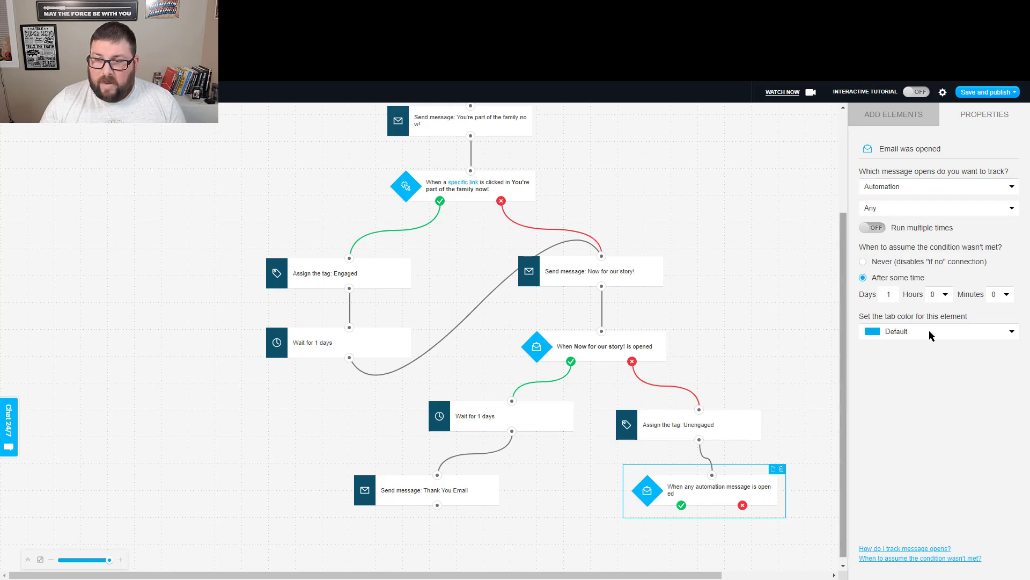
double_click(884, 296)
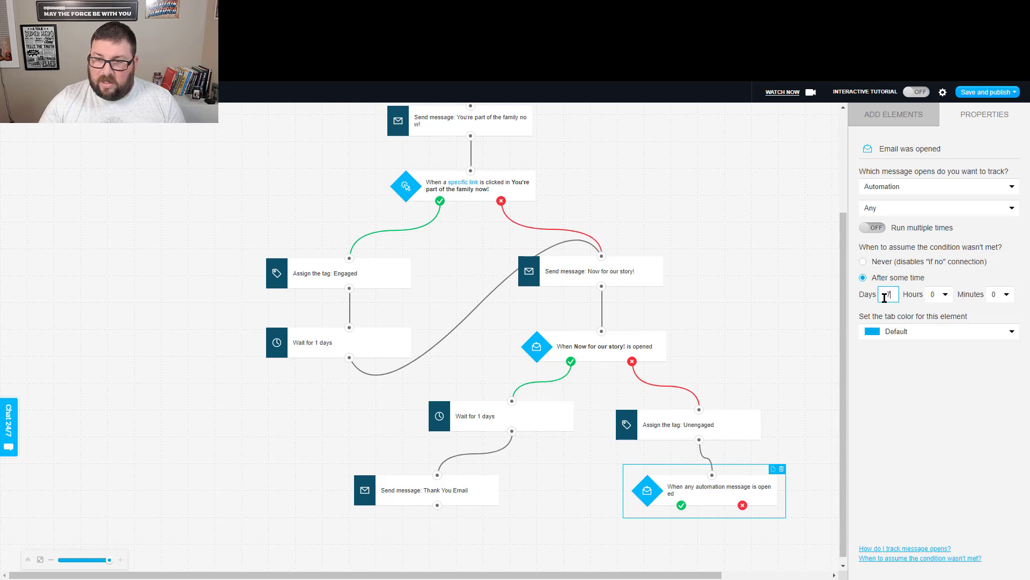
type("7")
left_click(917, 367)
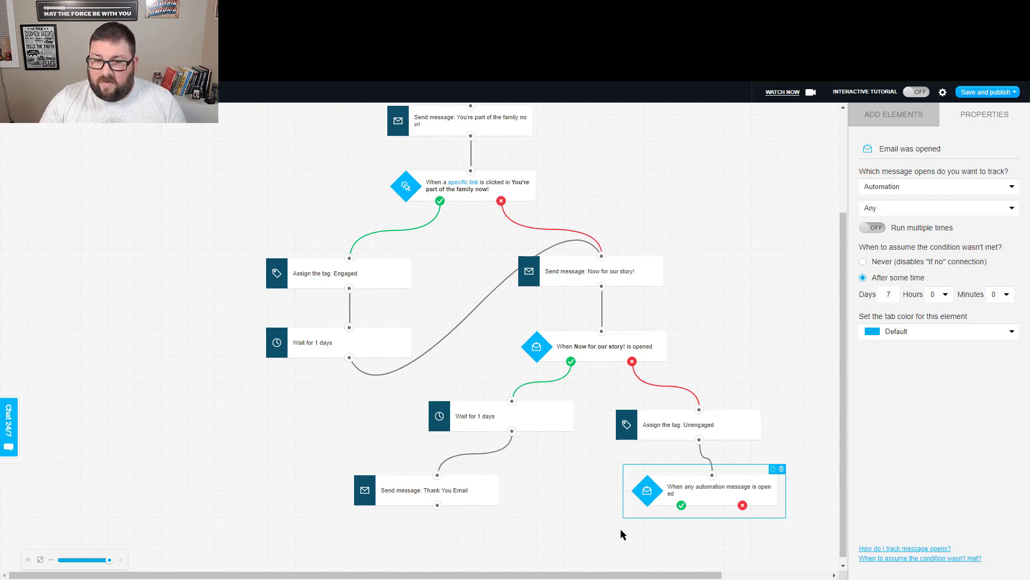
Connect the yes output of the any-automation-message condition back to the Wait action above the Thank You Email message.
left_click(681, 506)
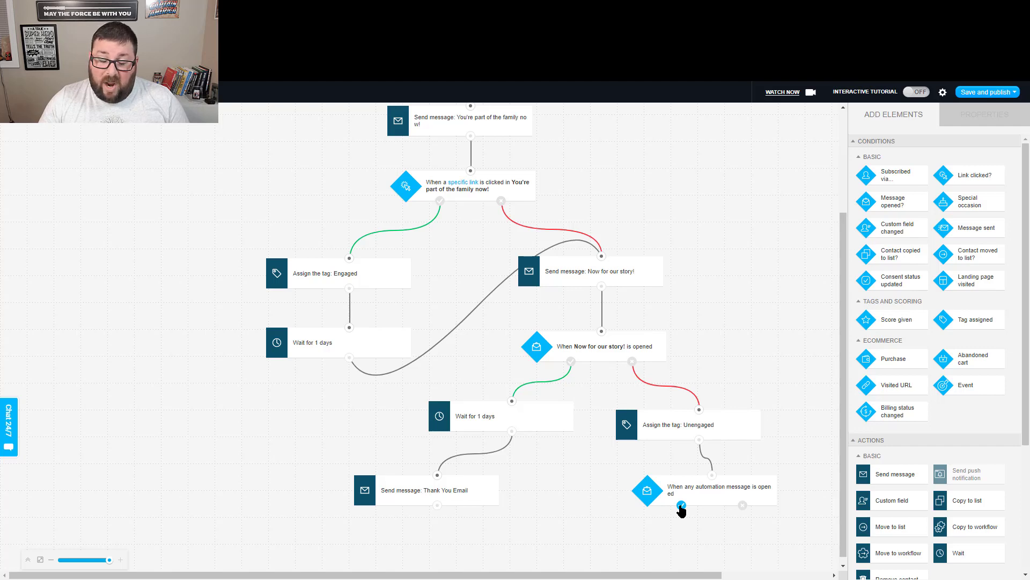
left_click_drag(681, 509, 513, 409)
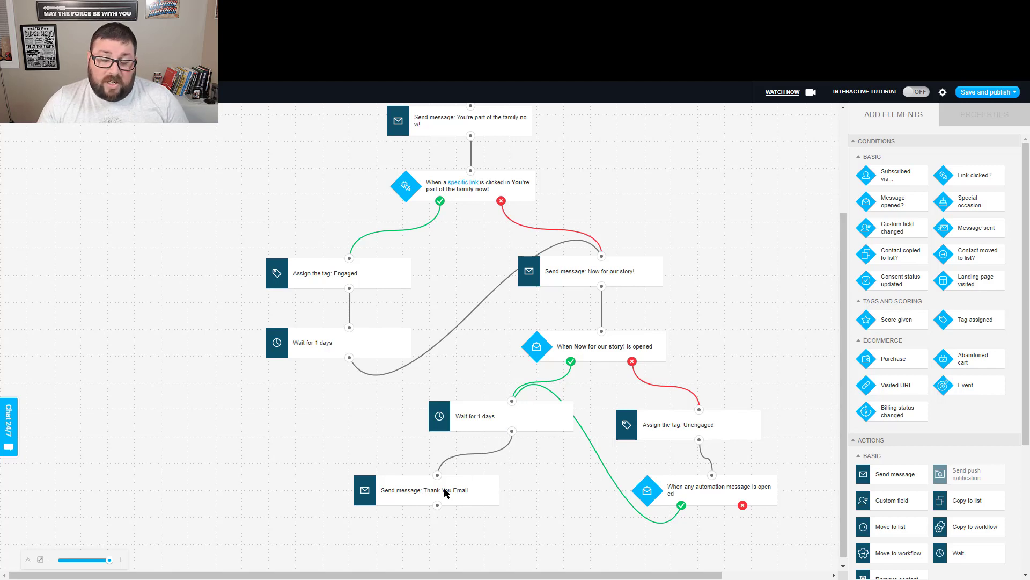
Add a Remove contact action below the any-automation-message condition and connect it to the condition's no output.
left_click_drag(844, 361, 849, 405)
scroll(921, 465, "down", 3)
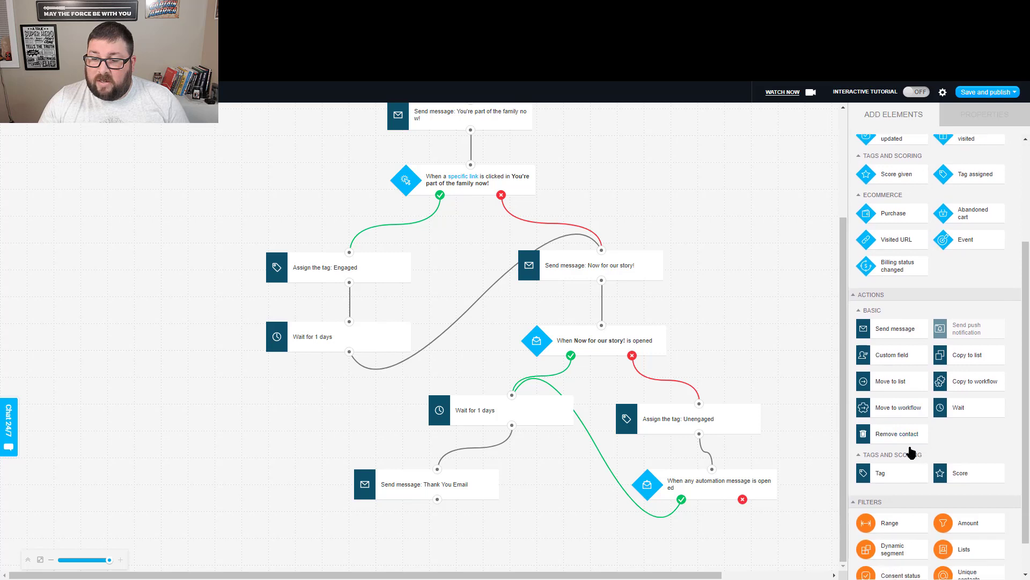
left_click_drag(880, 429, 772, 535)
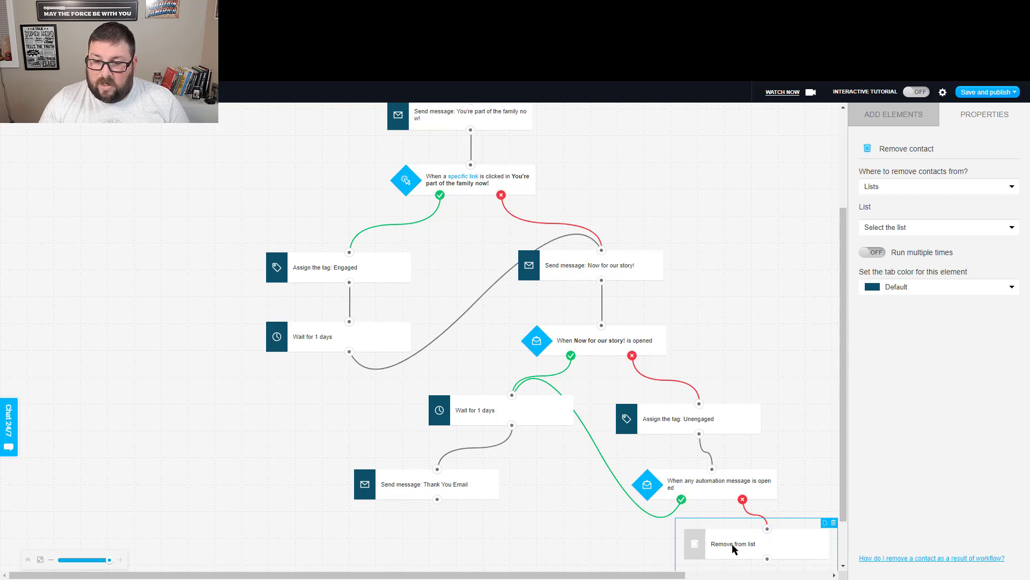
Set the Remove contact action to remove contacts from the "Affiliate Secrets 3.0" list.
left_click(892, 226)
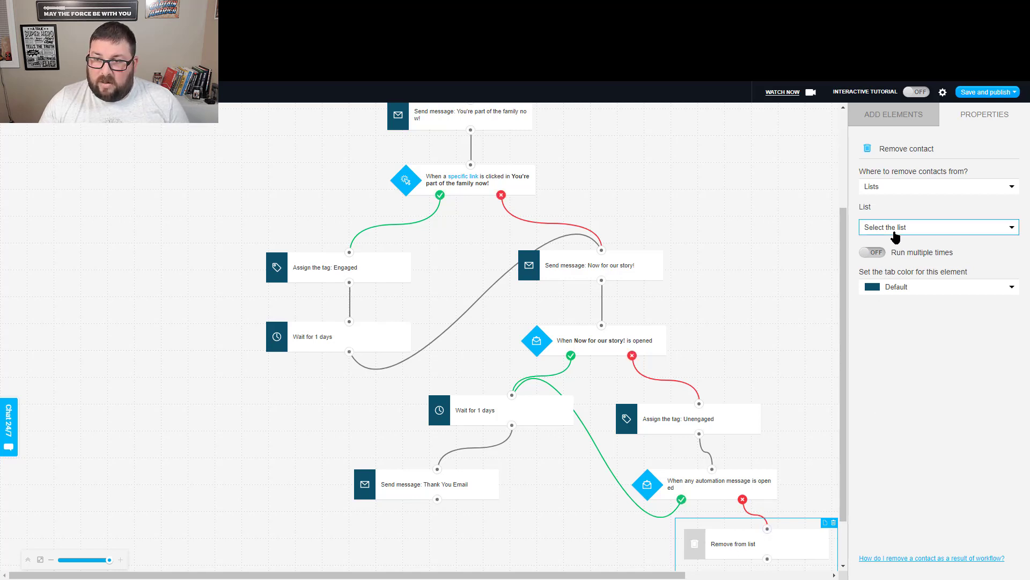
left_click(900, 287)
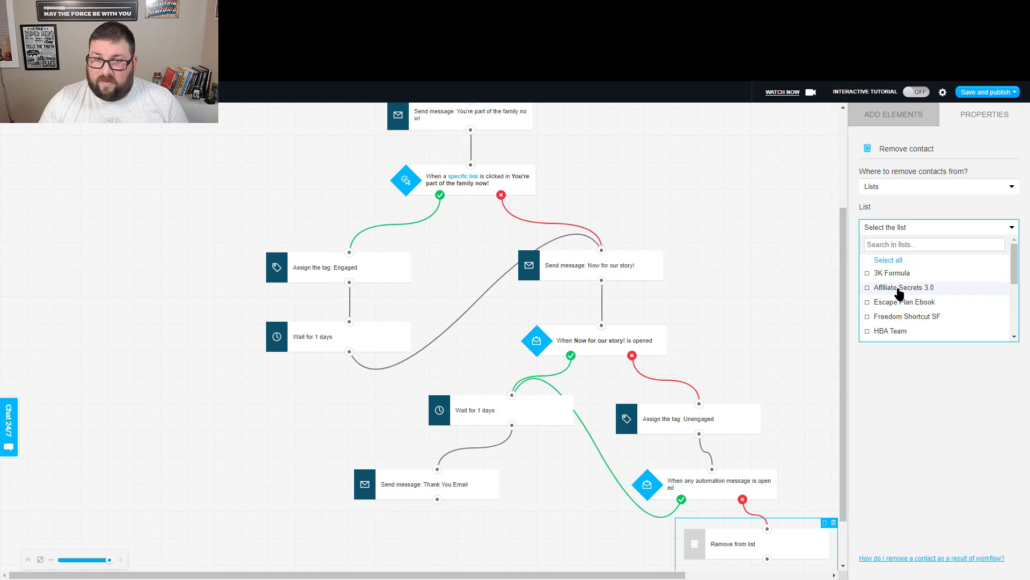
scroll(545, 198, "up", 3)
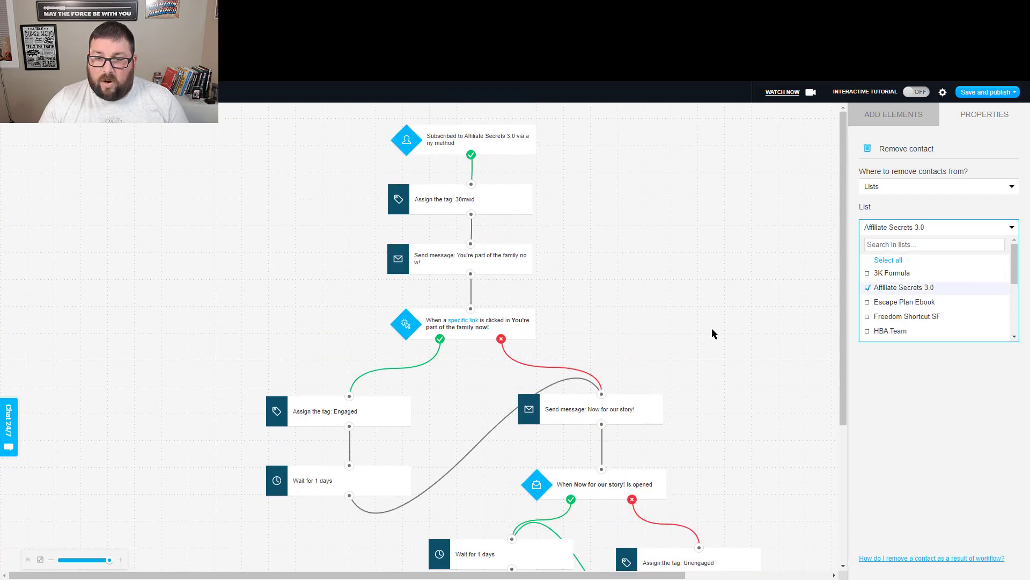
scroll(713, 328, "down", 4)
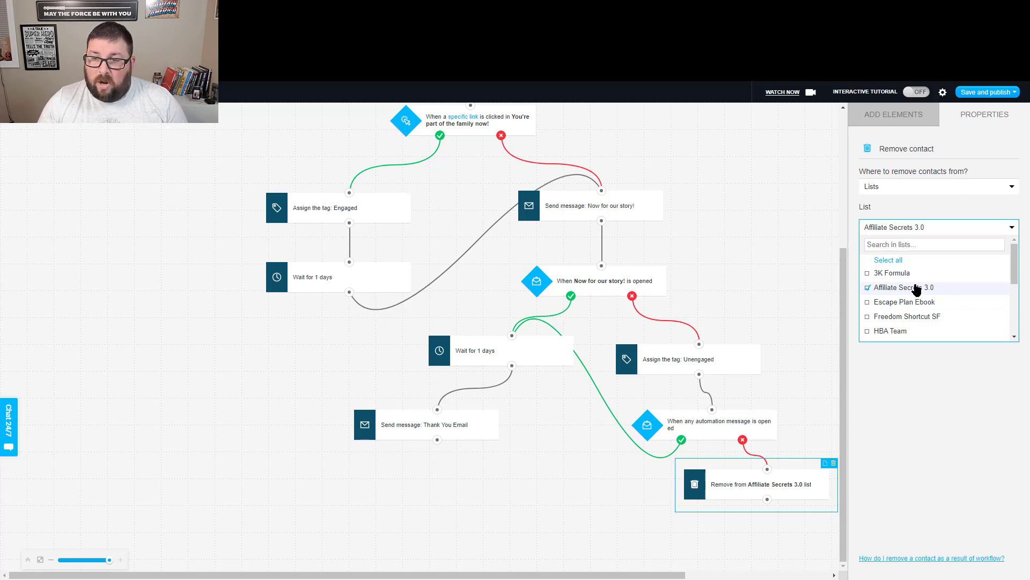
left_click(919, 207)
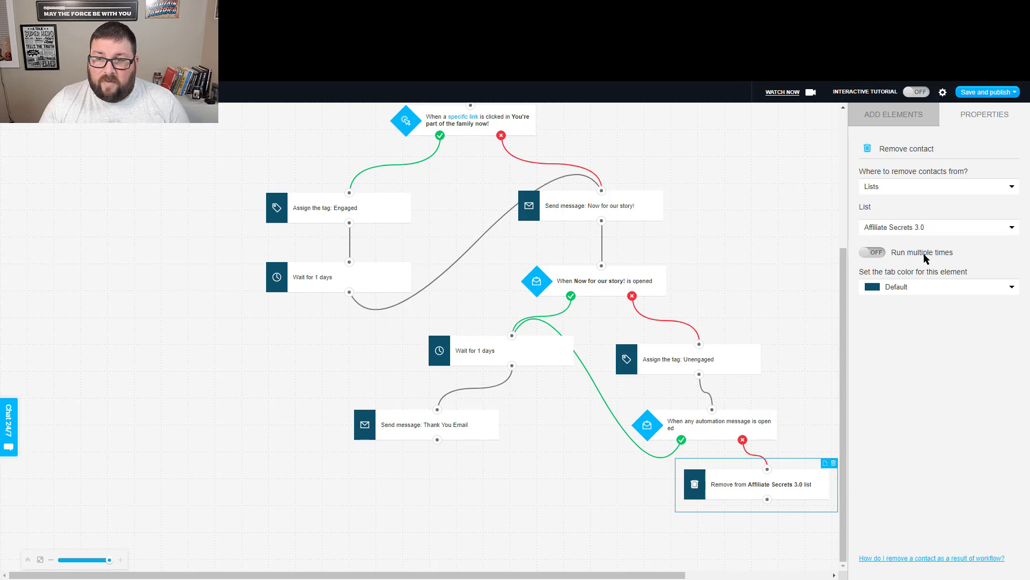
Add a Tag action below the Thank You Email message and connect the message to it.
left_click(894, 128)
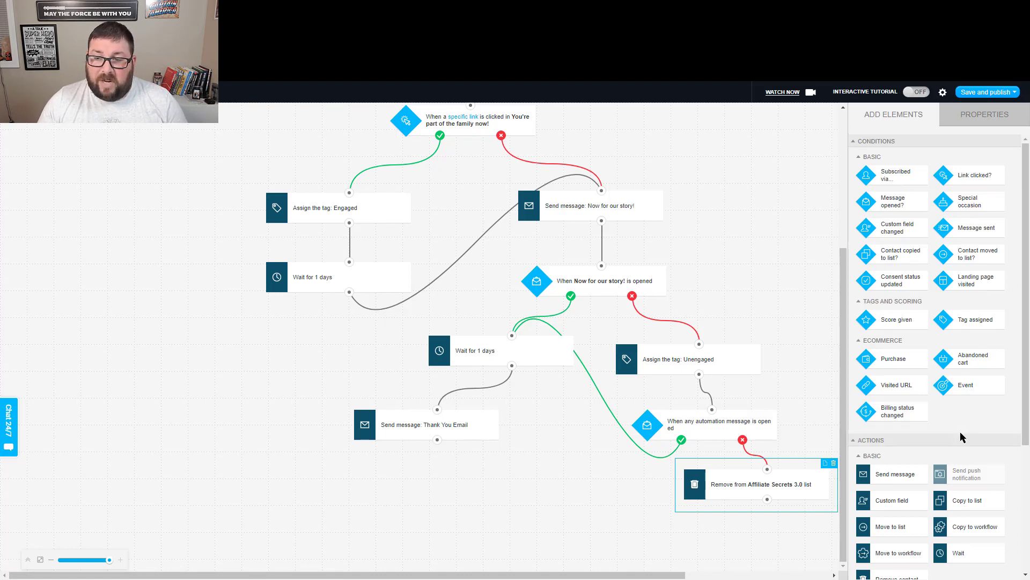
scroll(961, 436, "down", 4)
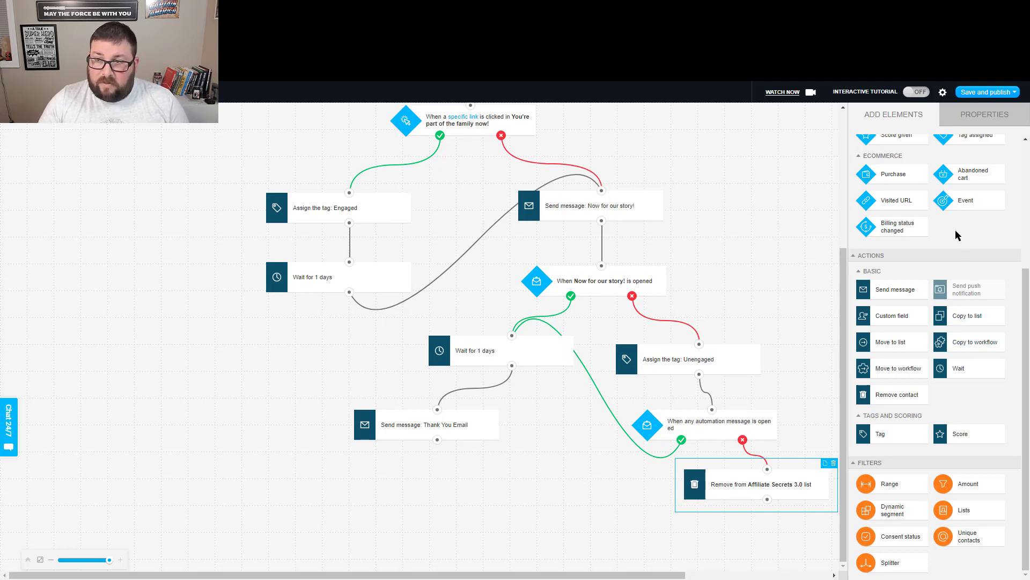
left_click_drag(892, 433, 421, 476)
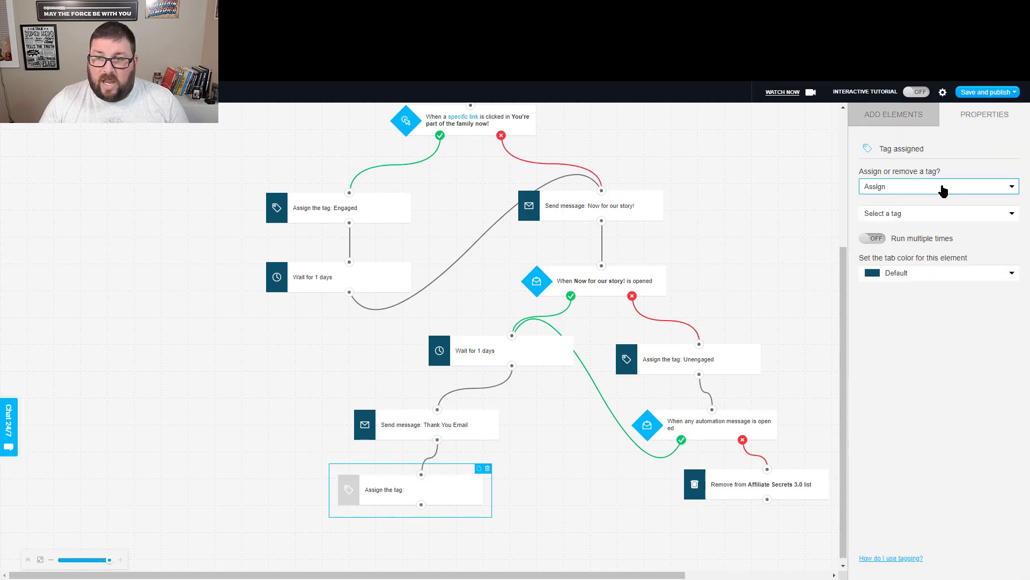
Create a new tag "Completed" and assign it in the Tag action below the Thank You Email message.
left_click(915, 215)
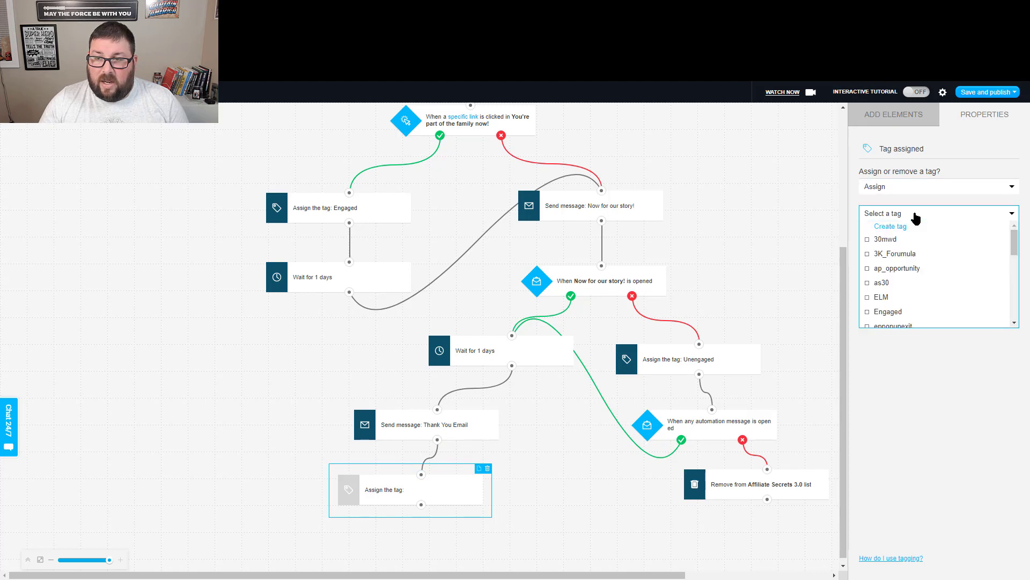
left_click(885, 229)
type("Completed")
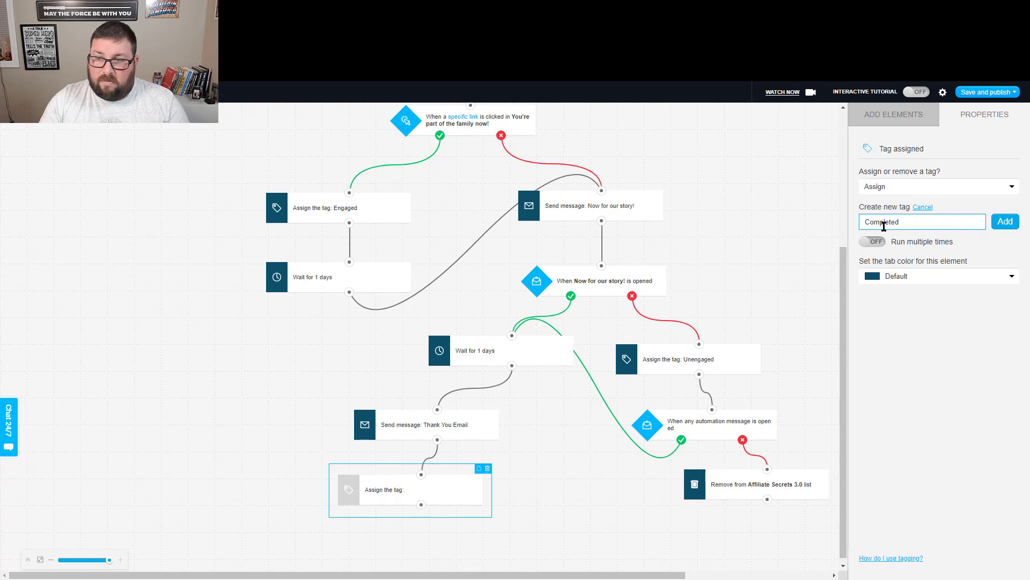
left_click(1005, 222)
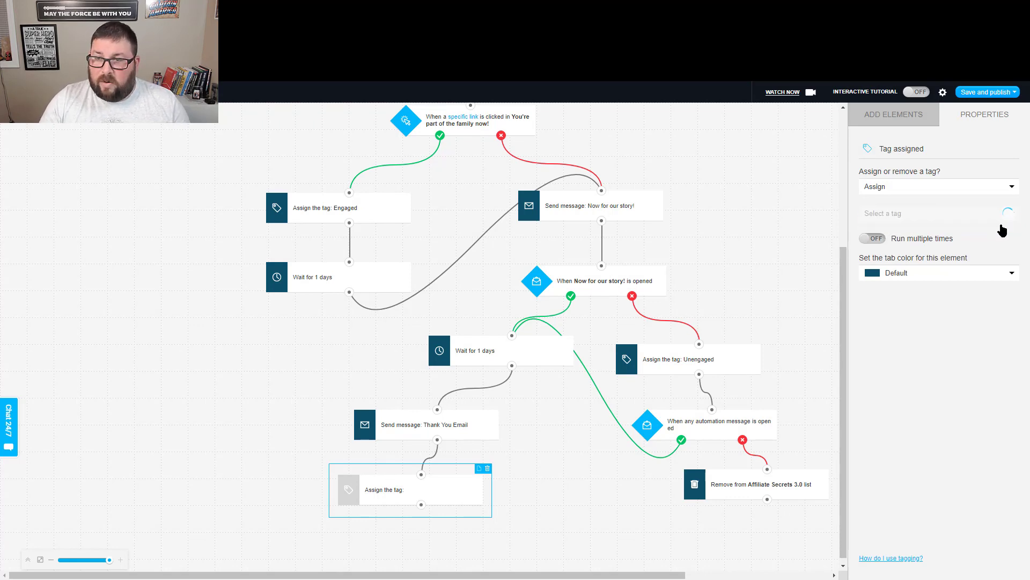
left_click(966, 217)
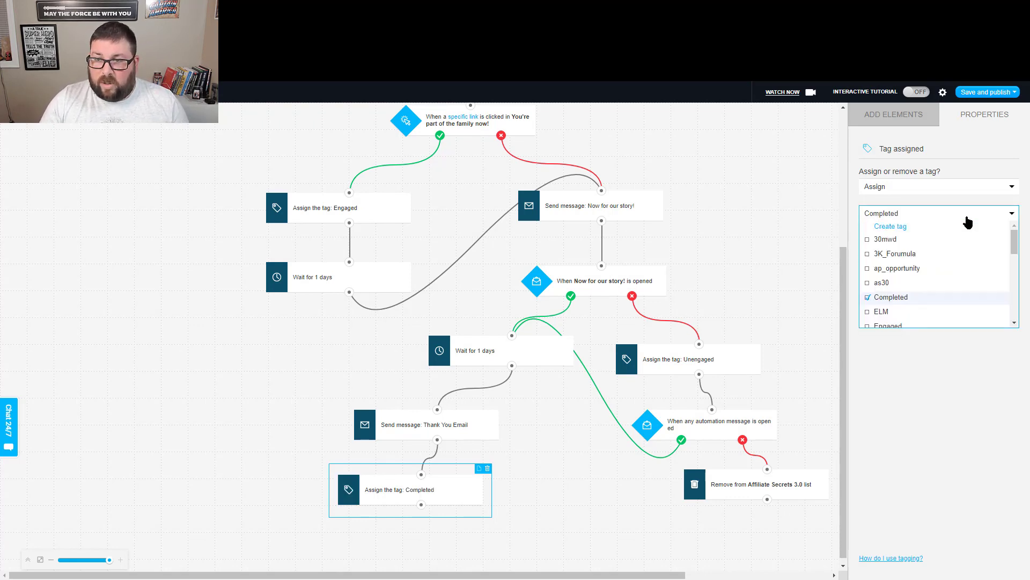
left_click(969, 213)
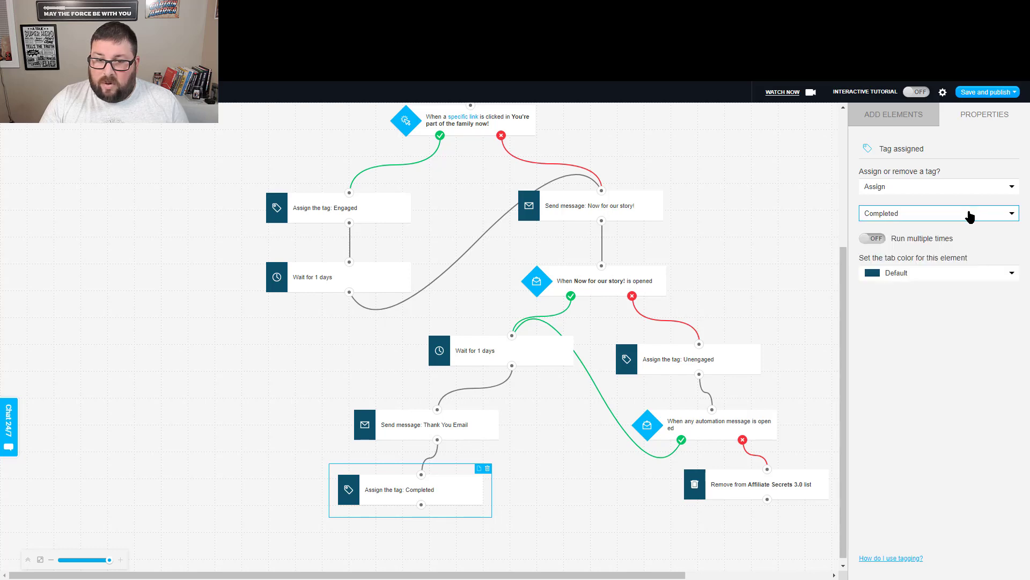
left_click(601, 468)
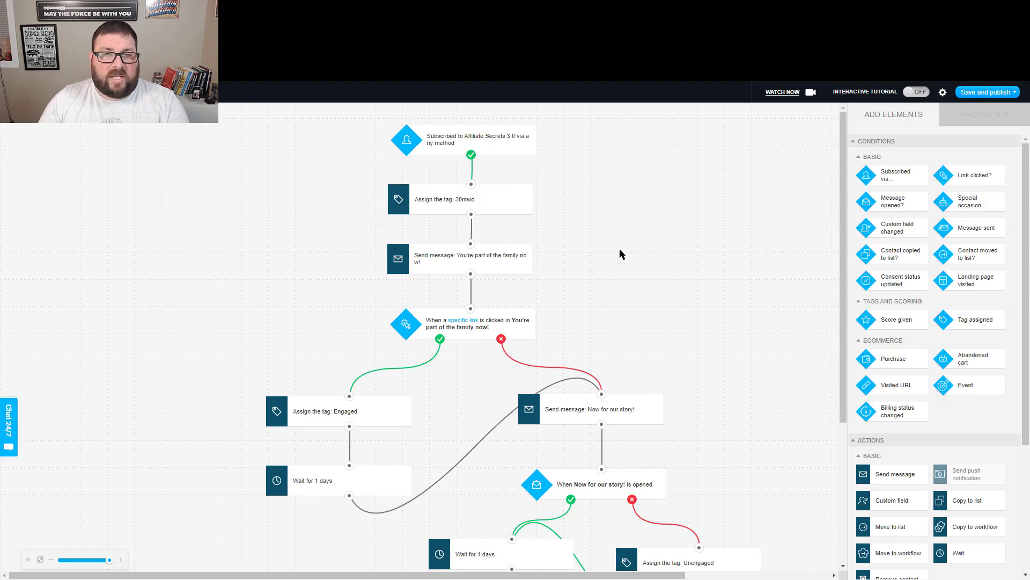
scroll(617, 251, "down", 2)
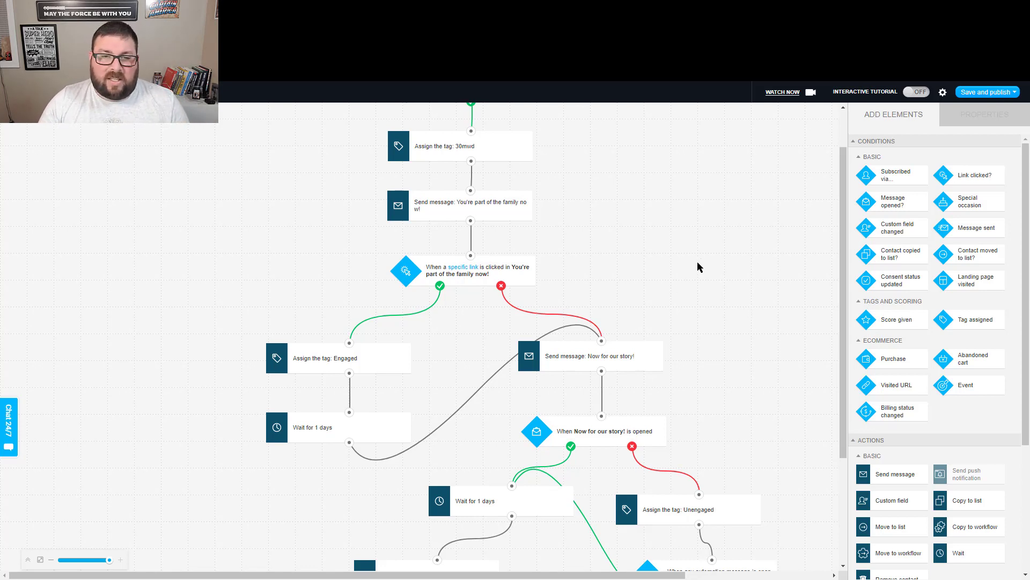
scroll(560, 209, "up", 2)
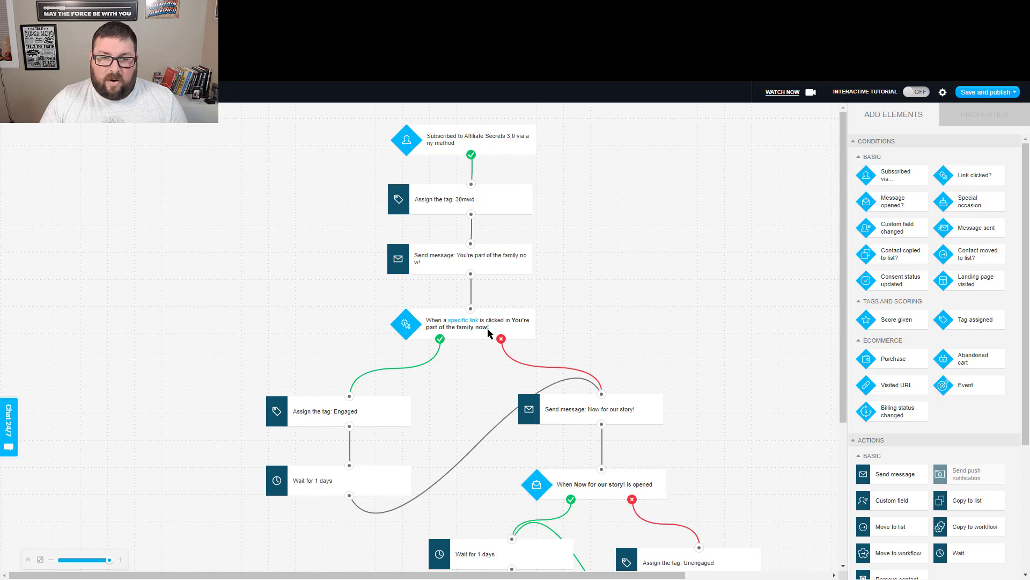
Review the workflow's branches, checking the Wait, Thank You Email, Completed tag, Unengaged tag, any-automation-message condition and Remove contact elements.
scroll(596, 290, "down", 5)
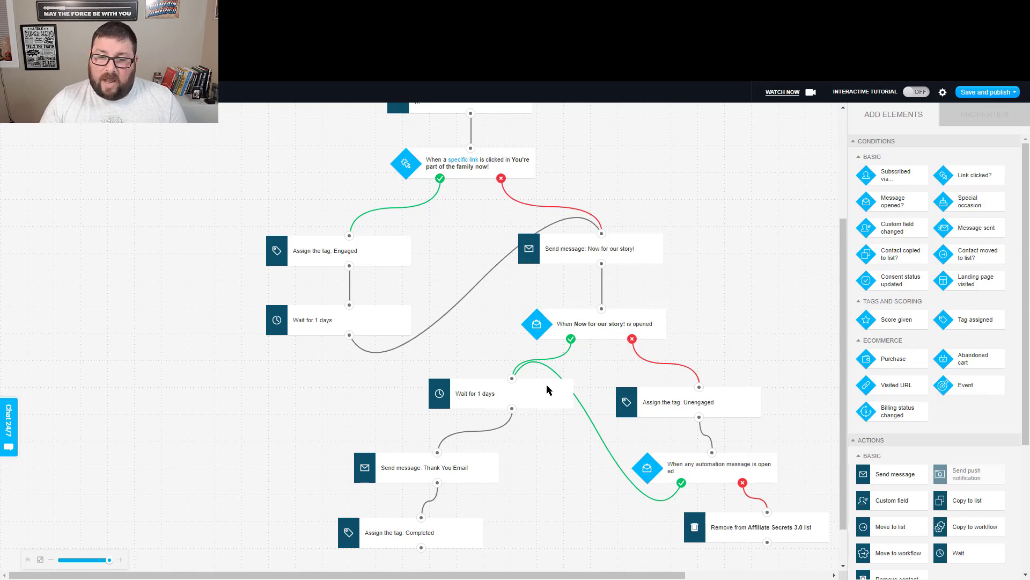
left_click(493, 397)
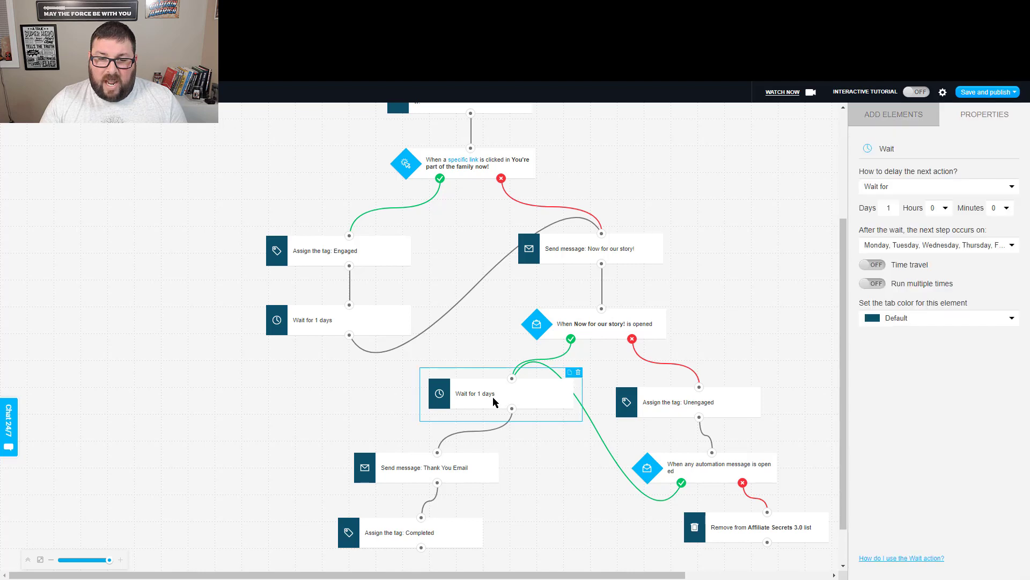
left_click(466, 470)
left_click(433, 537)
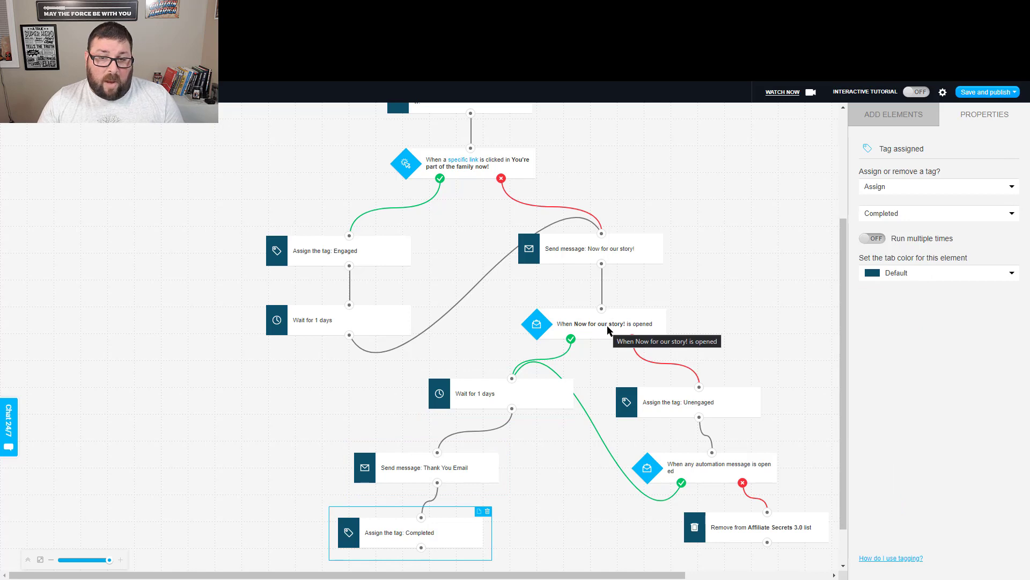
left_click(669, 412)
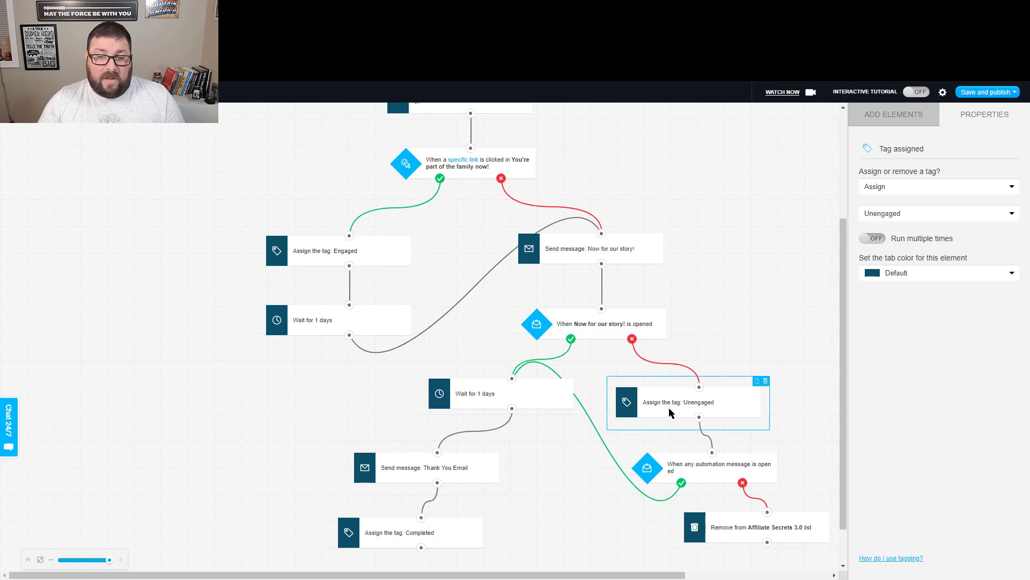
left_click(708, 469)
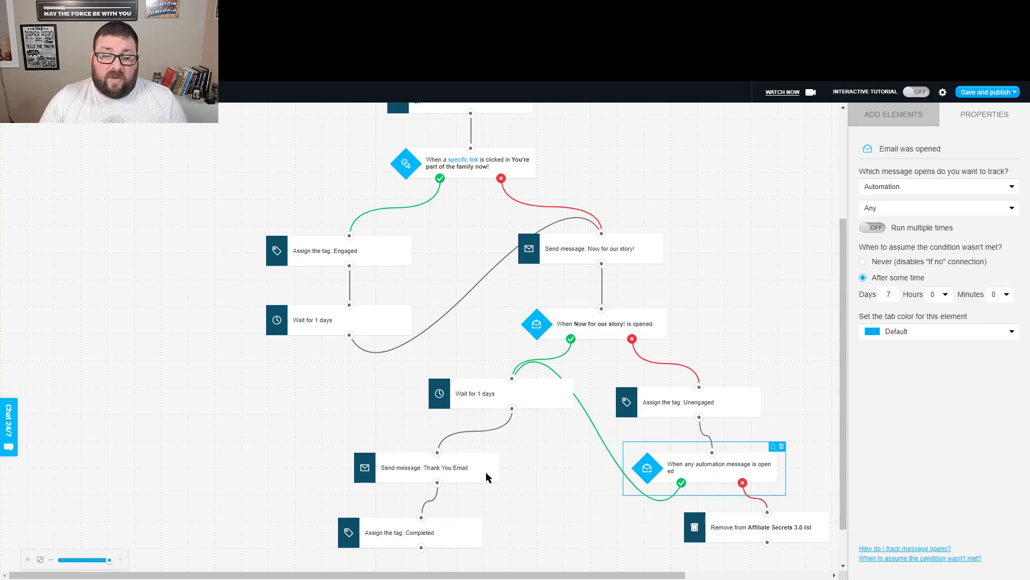
left_click(815, 530)
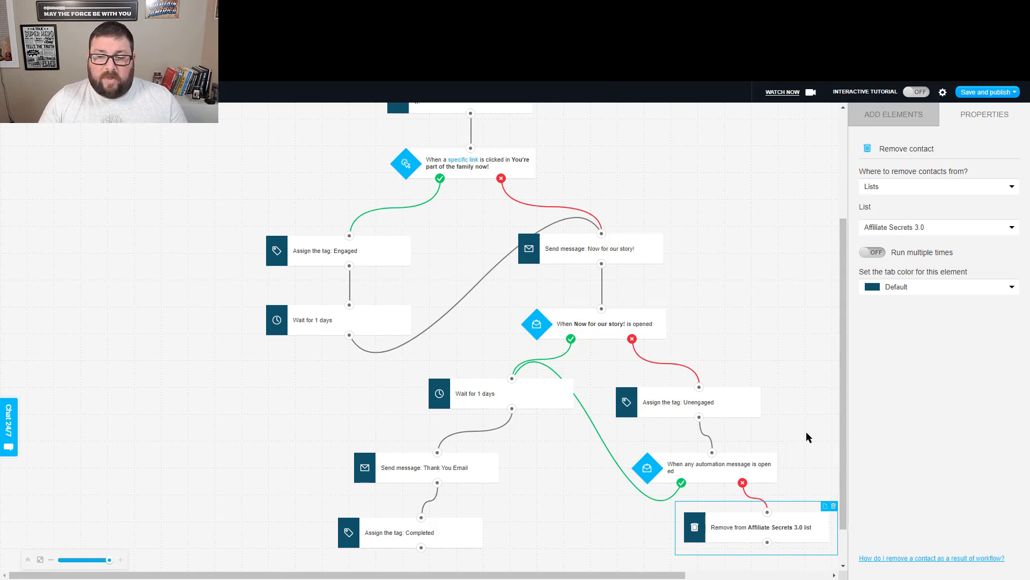
Delete every workflow element except the Affiliate Secrets 3.0 subscribed condition and move that condition to the canvas's upper-left corner.
left_click(834, 505)
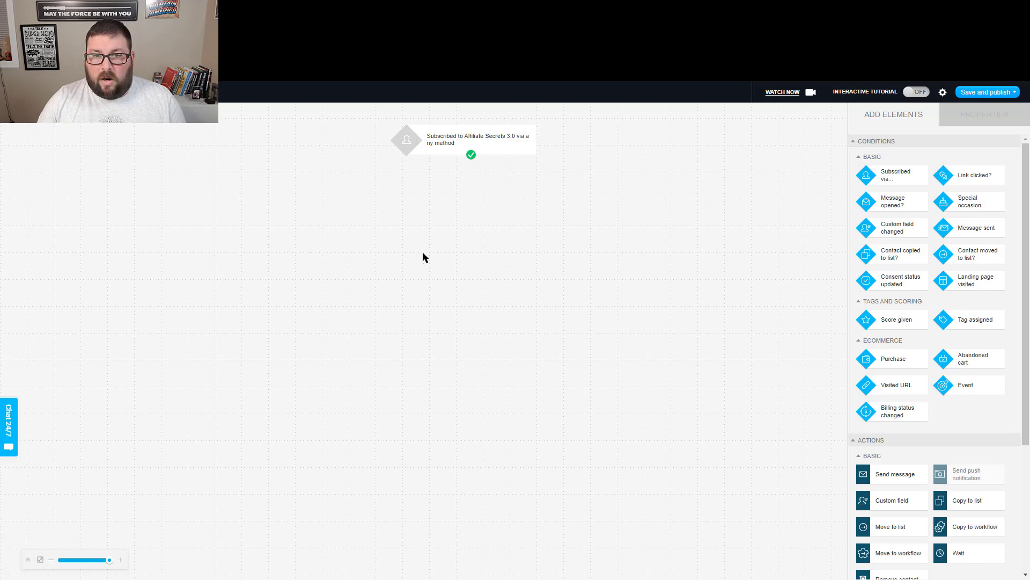
left_click_drag(462, 137, 80, 132)
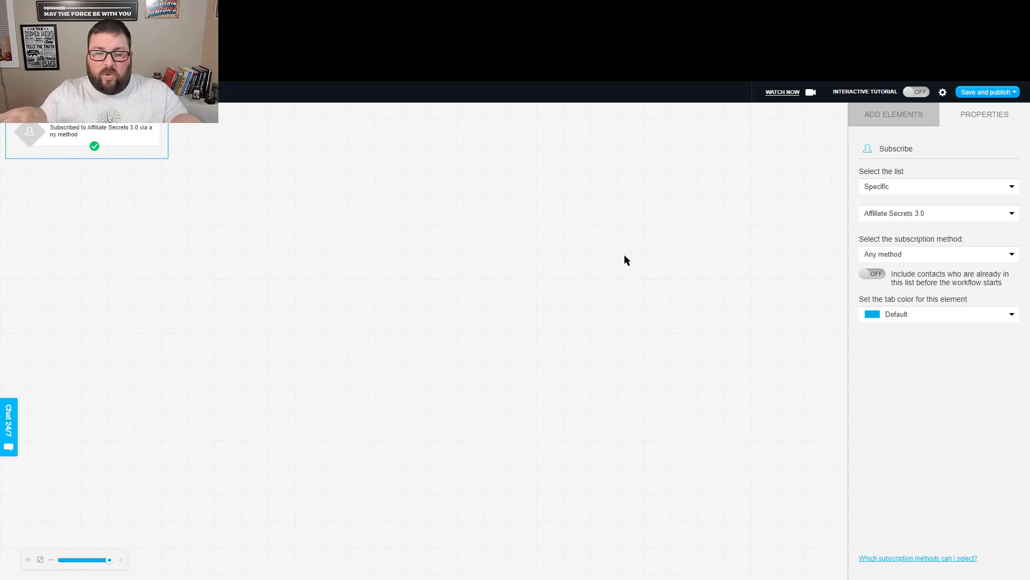
Add a Send message action near the subscribed condition and paste three copies in a column below it.
left_click(910, 115)
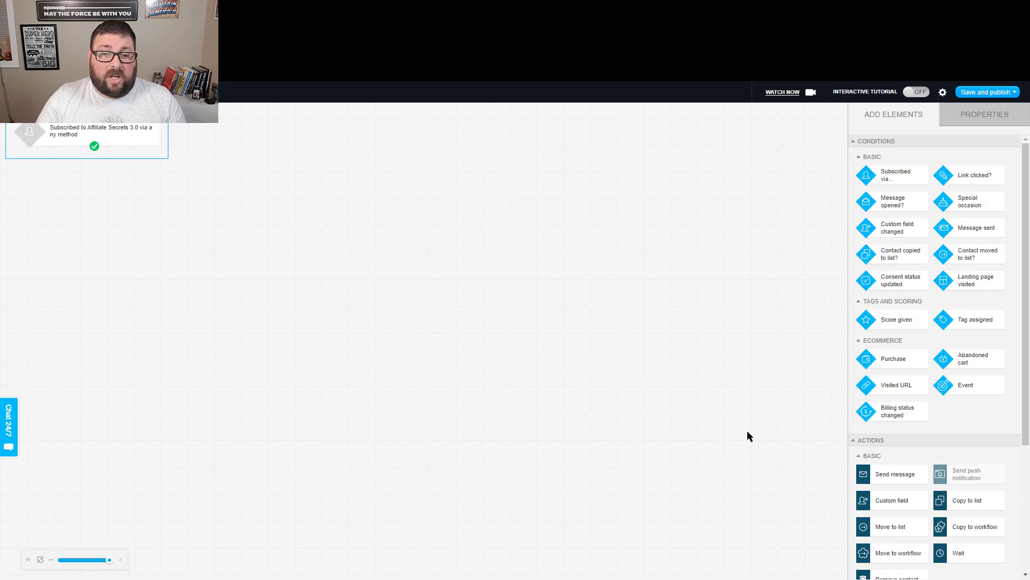
left_click_drag(882, 476, 226, 200)
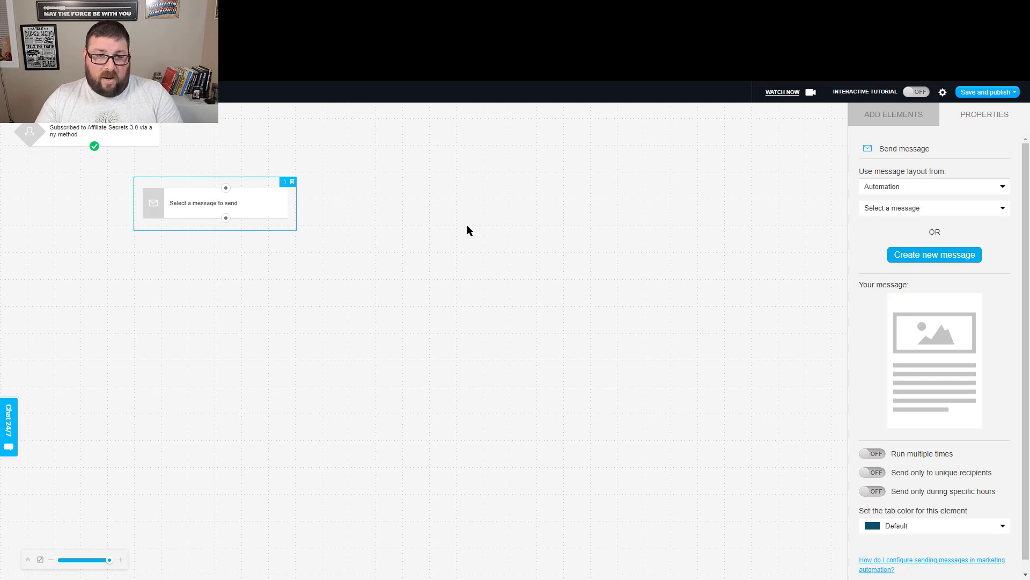
key("ctrl+v")
key("ctrl+v")
key("ctrl+v")
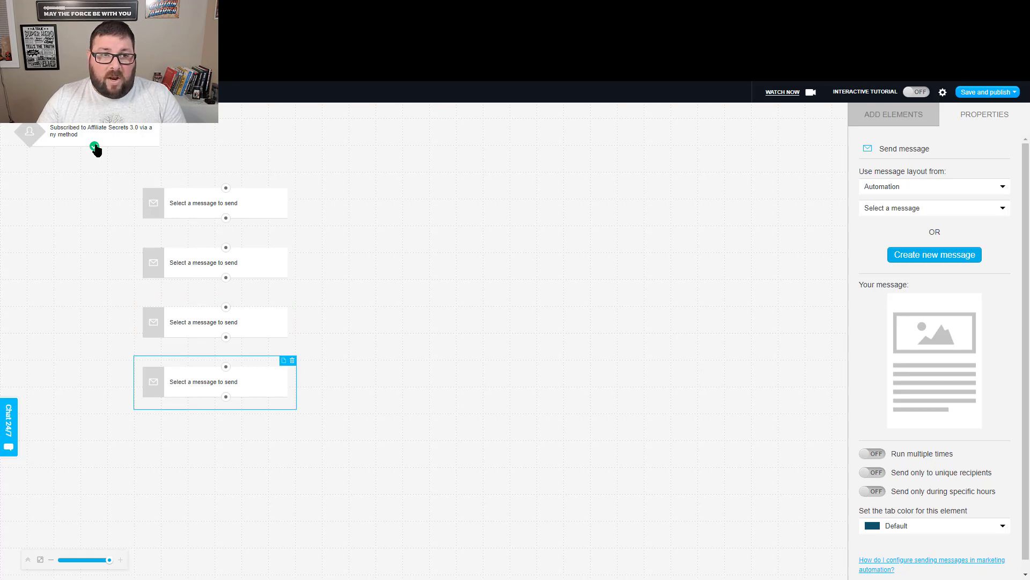
left_click_drag(95, 149, 250, 168)
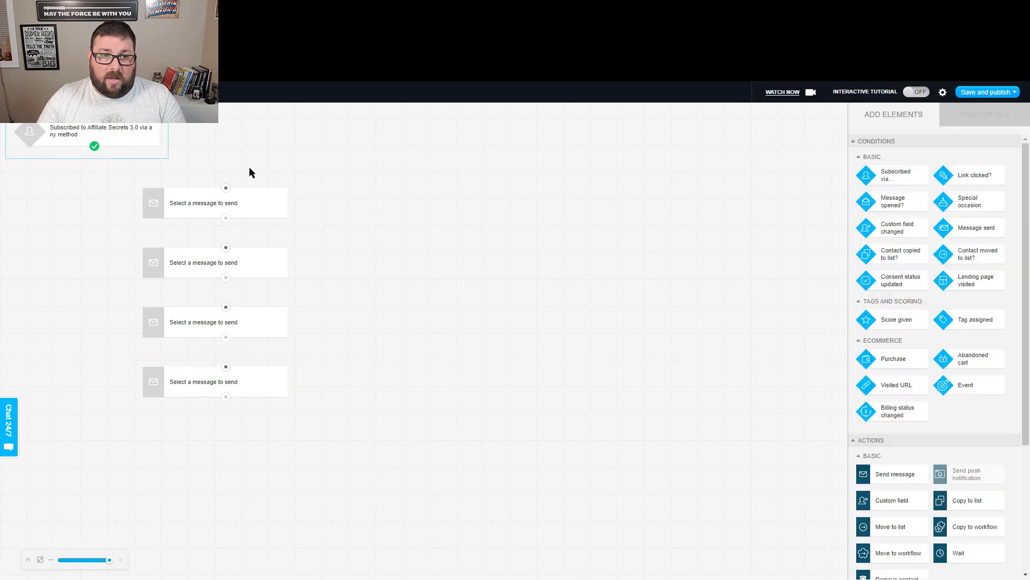
Add a Tag action to the canvas.
mouse_move(977, 486)
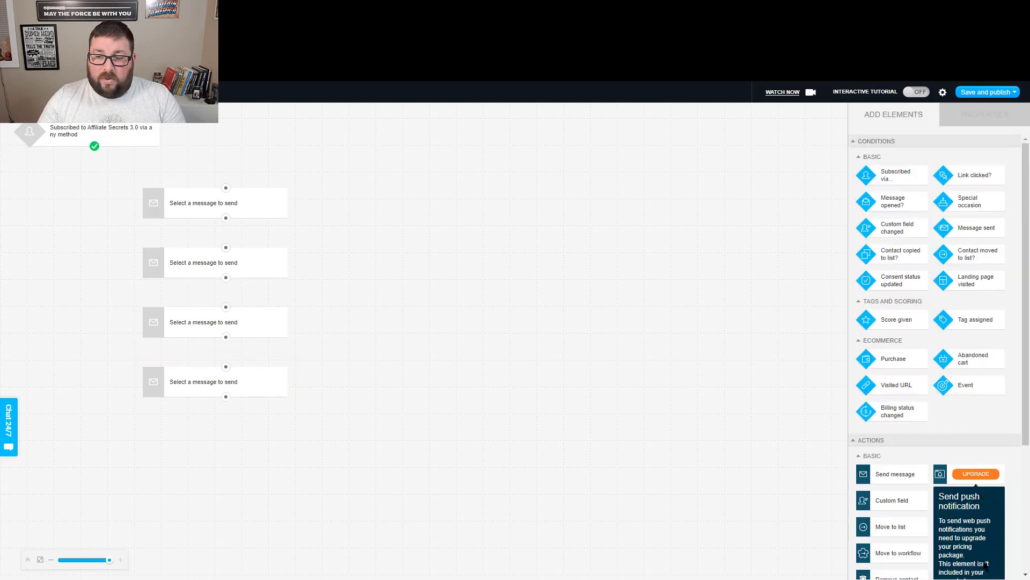
scroll(984, 410, "down", 3)
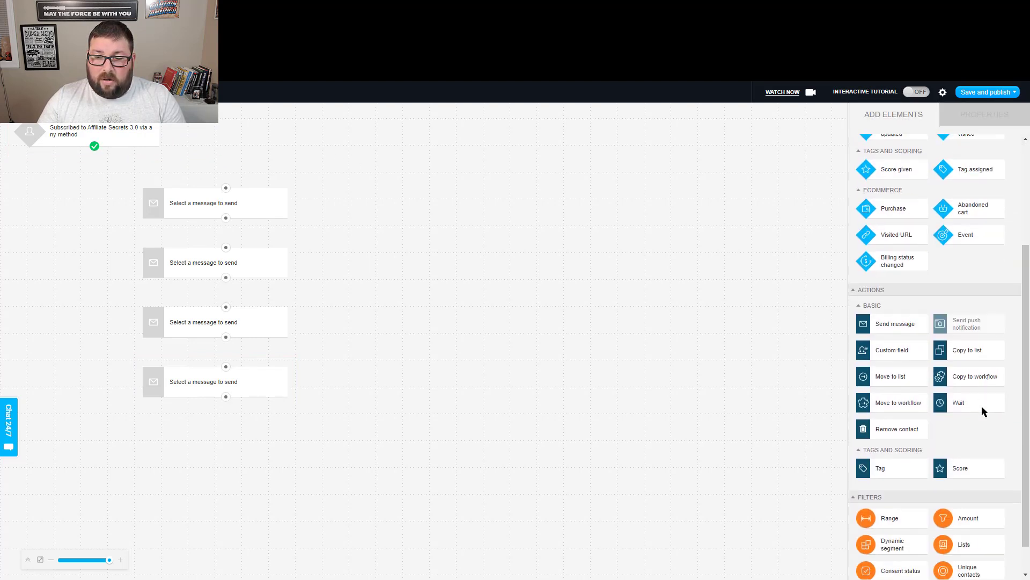
left_click_drag(890, 437, 41, 170)
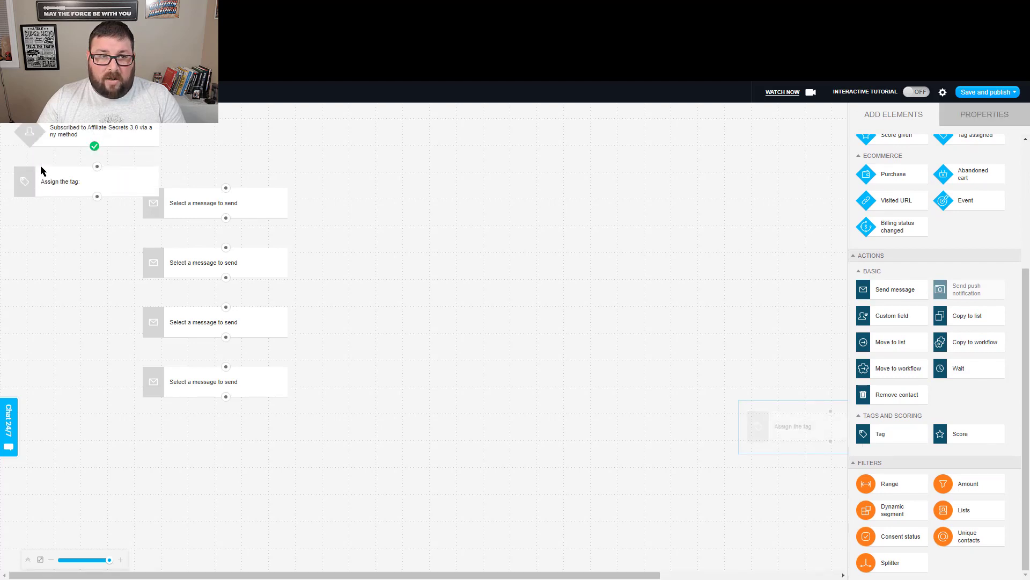
Shift the four empty Send message actions to the right to free space below the subscribed condition.
left_click_drag(255, 204, 371, 204)
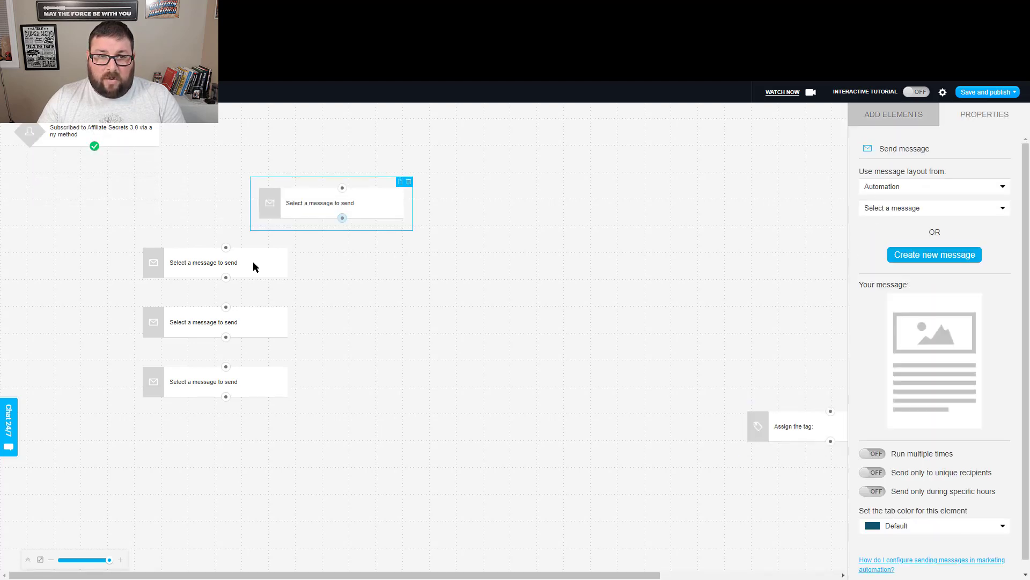
left_click_drag(255, 262, 366, 274)
left_click_drag(363, 322, 363, 322)
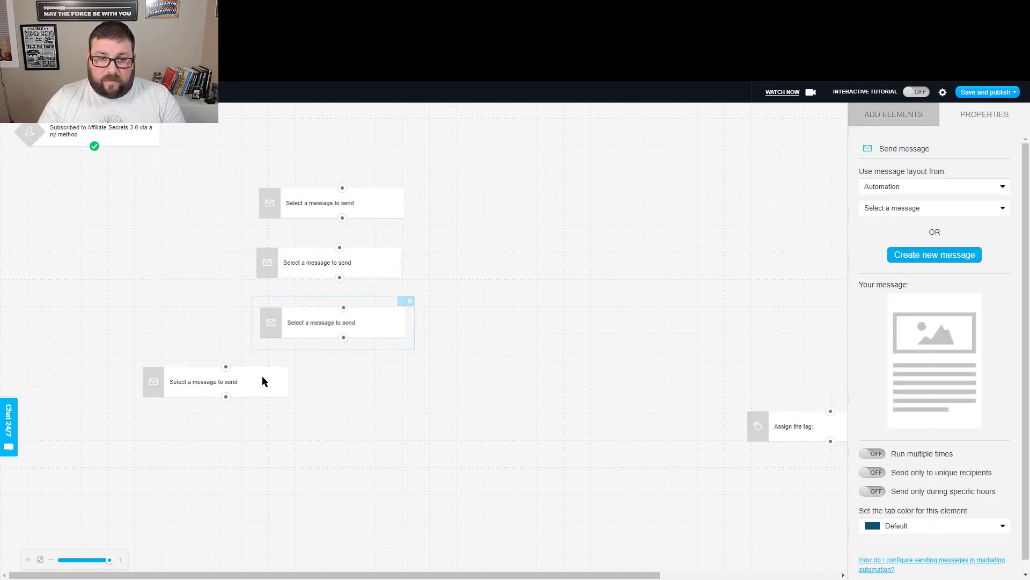
left_click_drag(259, 376, 355, 378)
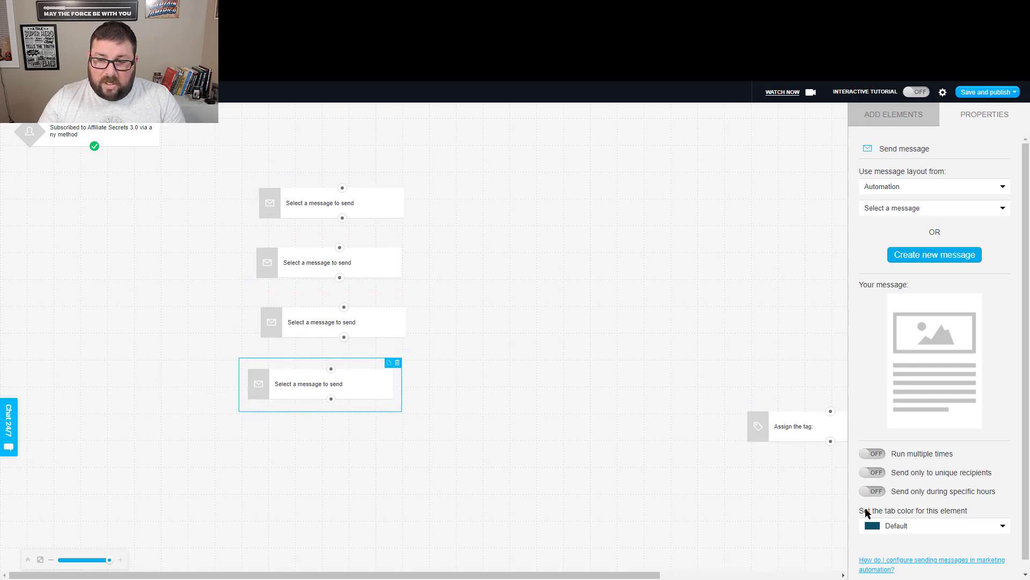
Place the Tag action directly below the subscribed condition, connect the condition's yes output to it and straighten their alignment.
left_click_drag(807, 428, 580, 441)
left_click_drag(483, 439, 48, 198)
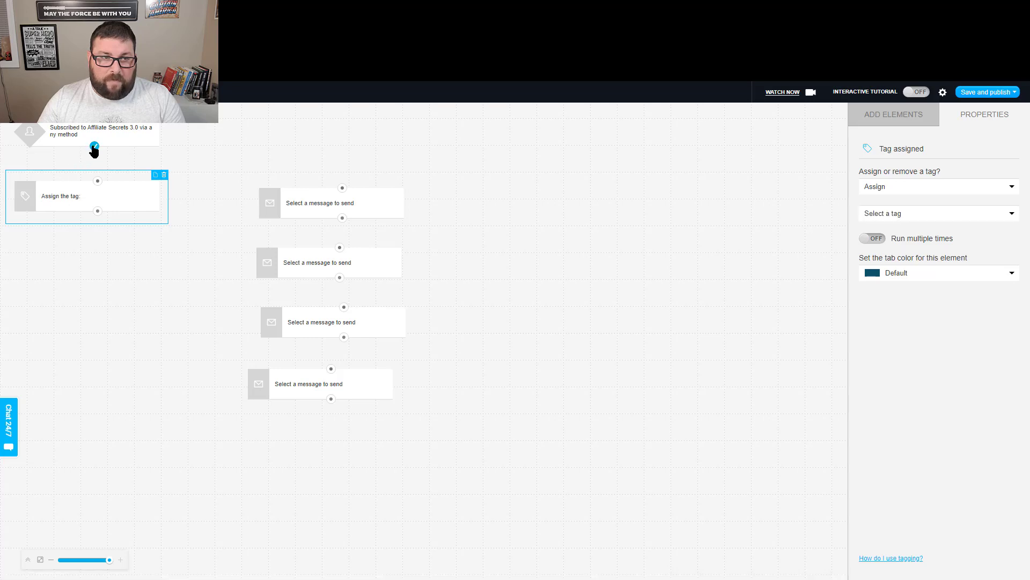
left_click_drag(94, 148, 115, 199)
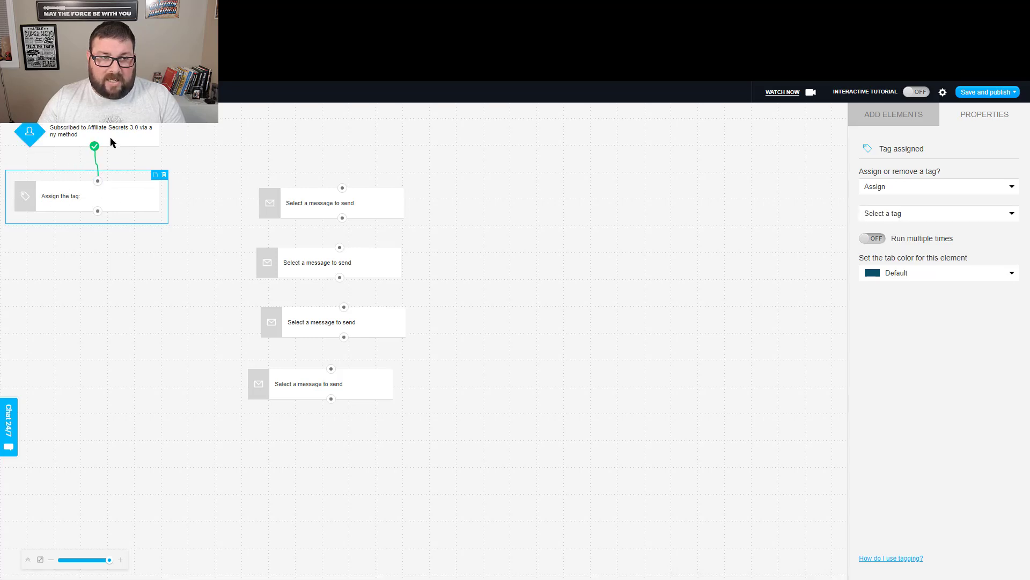
left_click_drag(112, 142, 116, 142)
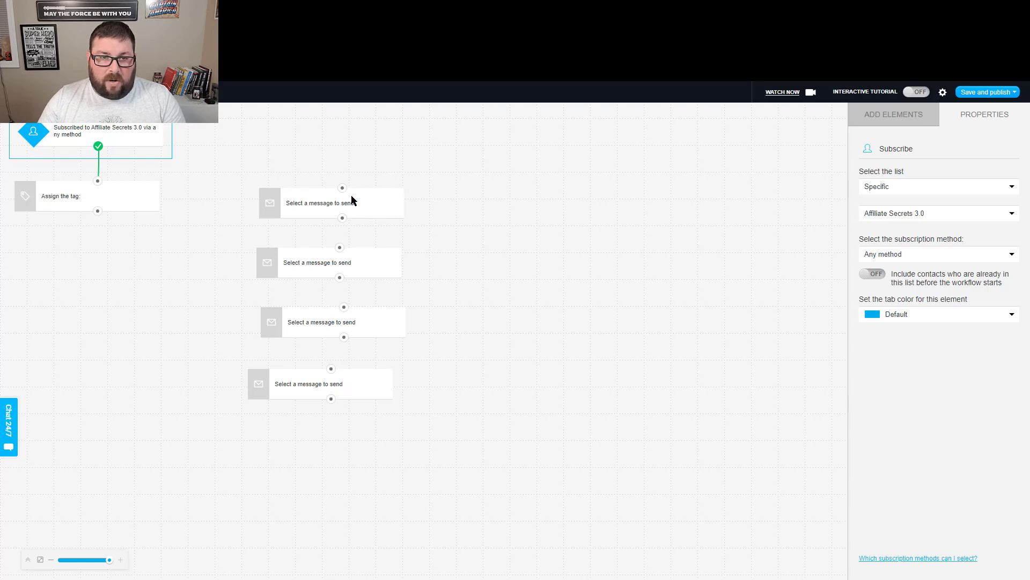
Move the first empty Send message action below the Tag action and set the Tag action to assign "as30".
left_click_drag(352, 201, 100, 257)
left_click(95, 199)
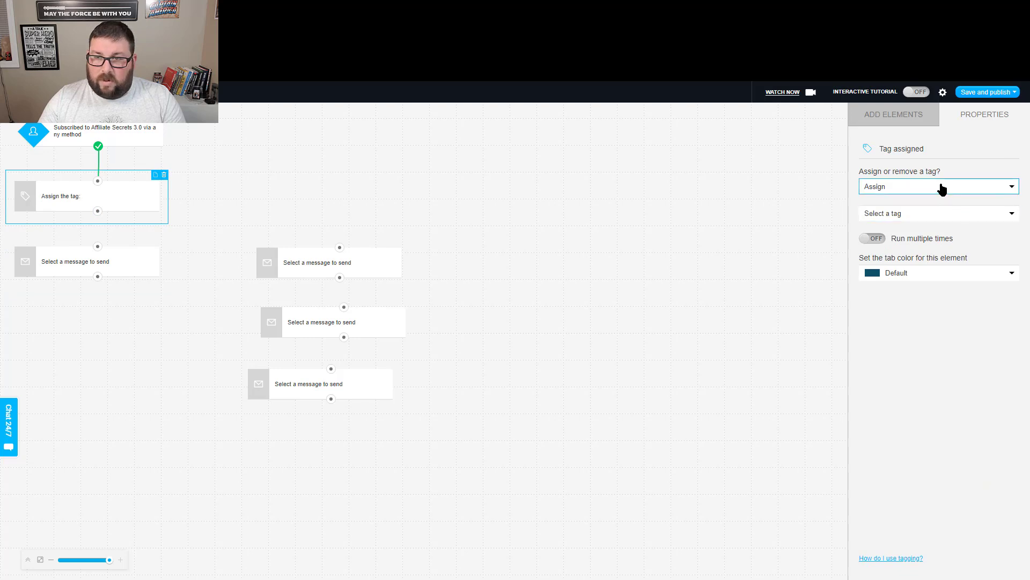
left_click(943, 213)
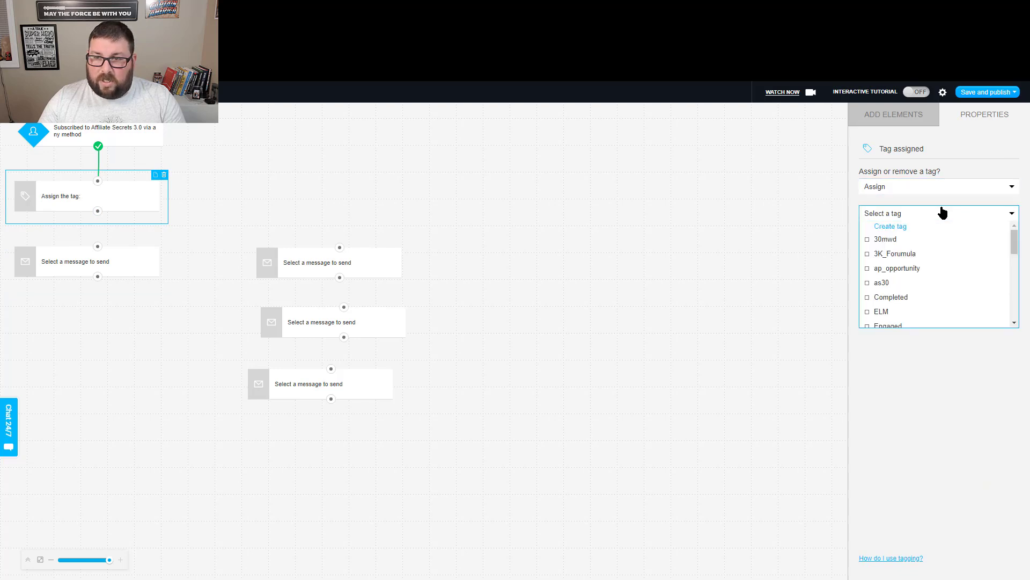
left_click(881, 284)
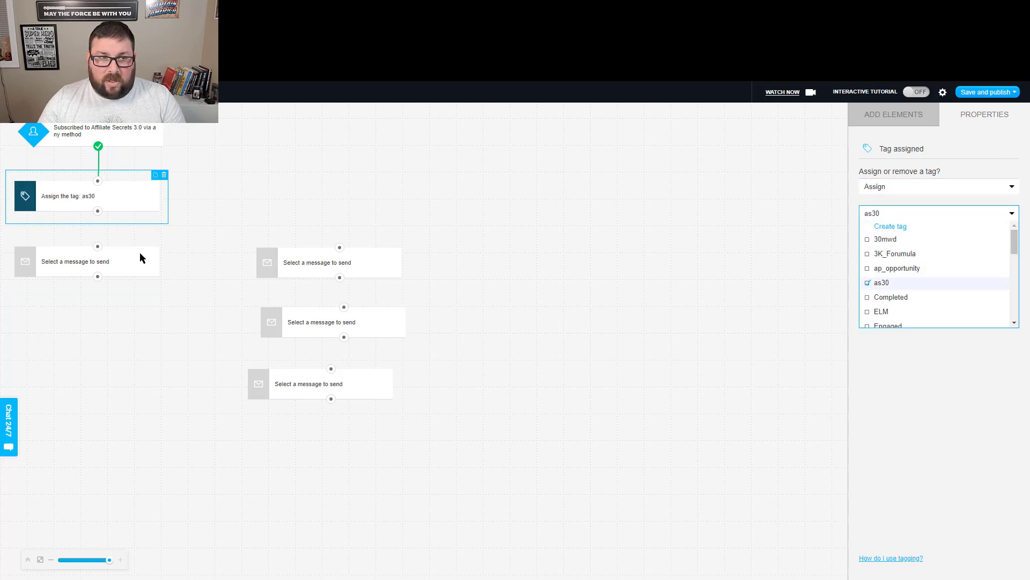
Connect the as30 Tag action to the Send message action below it and select the message "It's not me, it's you.".
left_click_drag(97, 213, 98, 246)
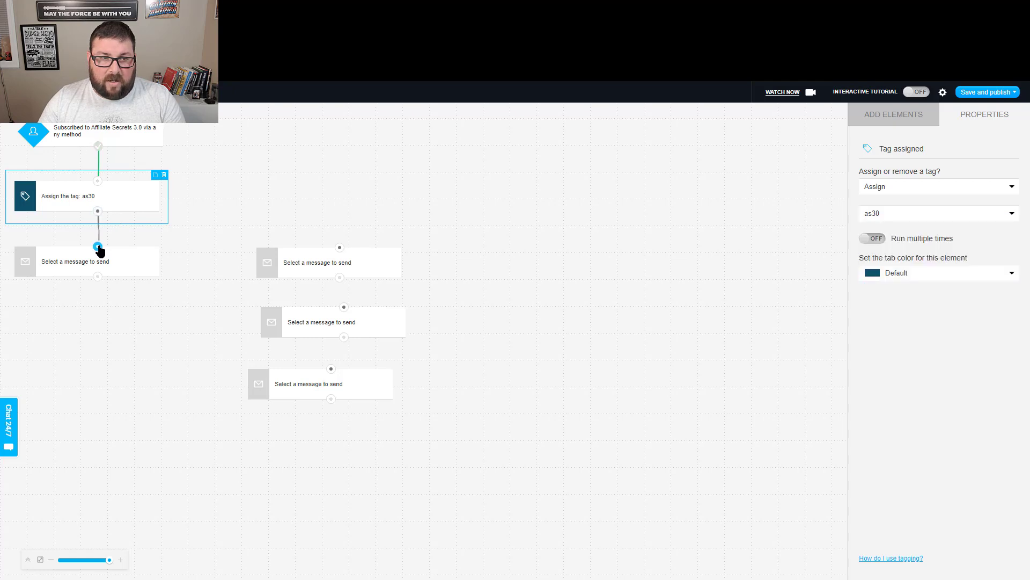
left_click(129, 274)
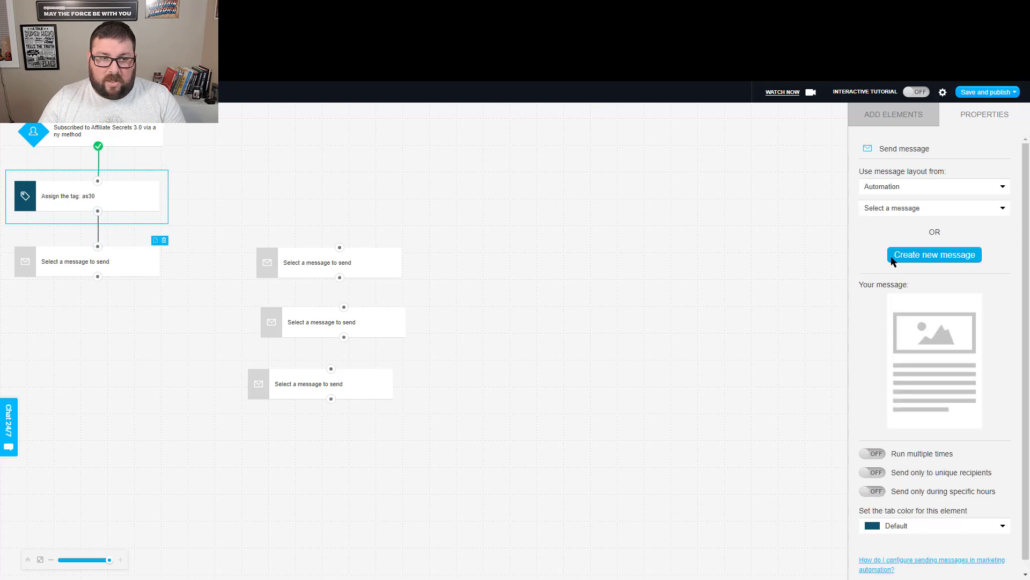
left_click(924, 209)
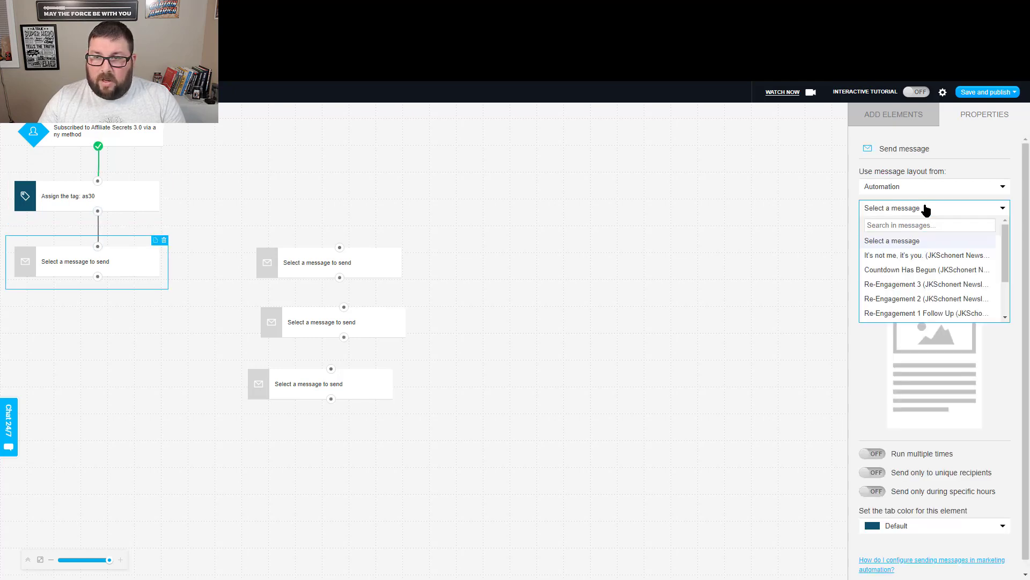
left_click(897, 258)
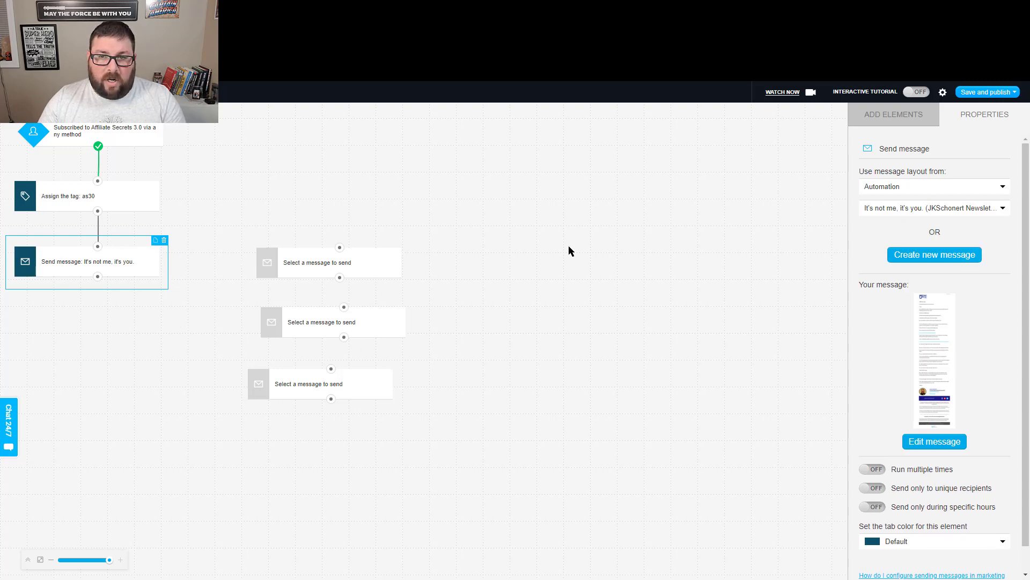
Move the three remaining empty Send message actions to the far right of the canvas.
left_click_drag(382, 266, 754, 230)
left_click_drag(374, 327, 734, 288)
left_click_drag(359, 386, 740, 354)
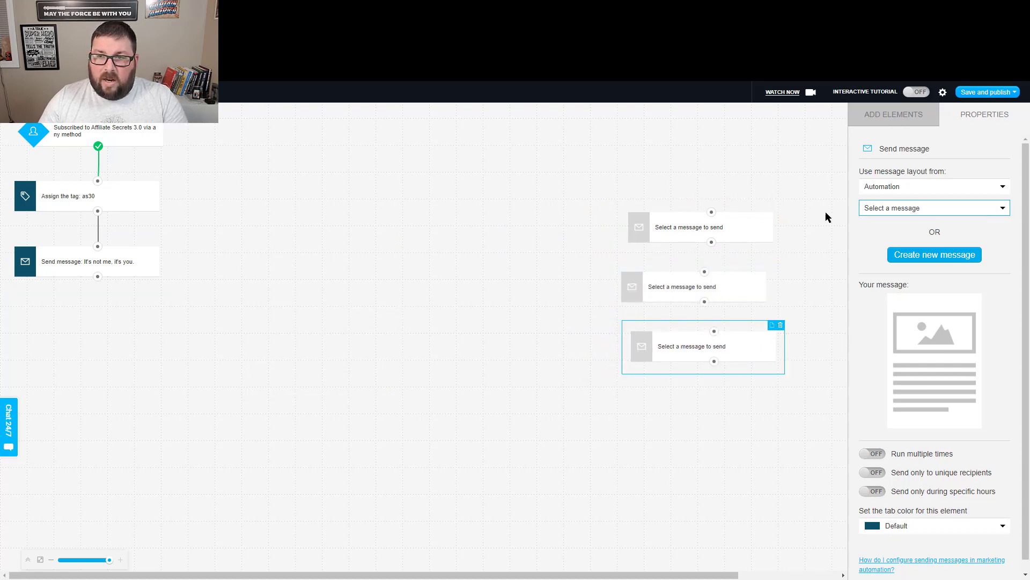
Add a 1-day Wait action below the "It's not me, it's you" message and connect the message to it.
left_click(880, 114)
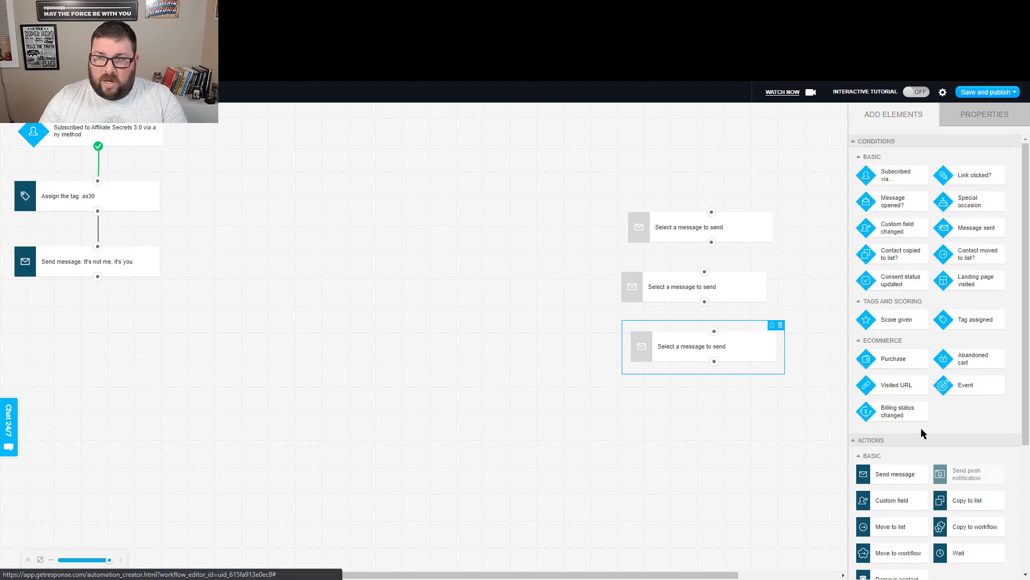
left_click_drag(129, 346, 78, 307)
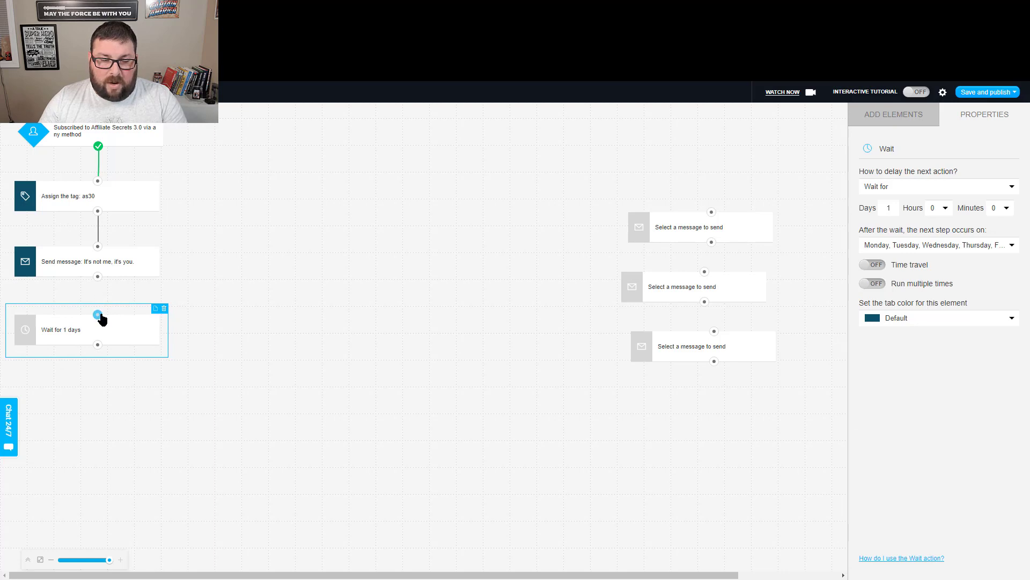
left_click_drag(98, 277, 98, 315)
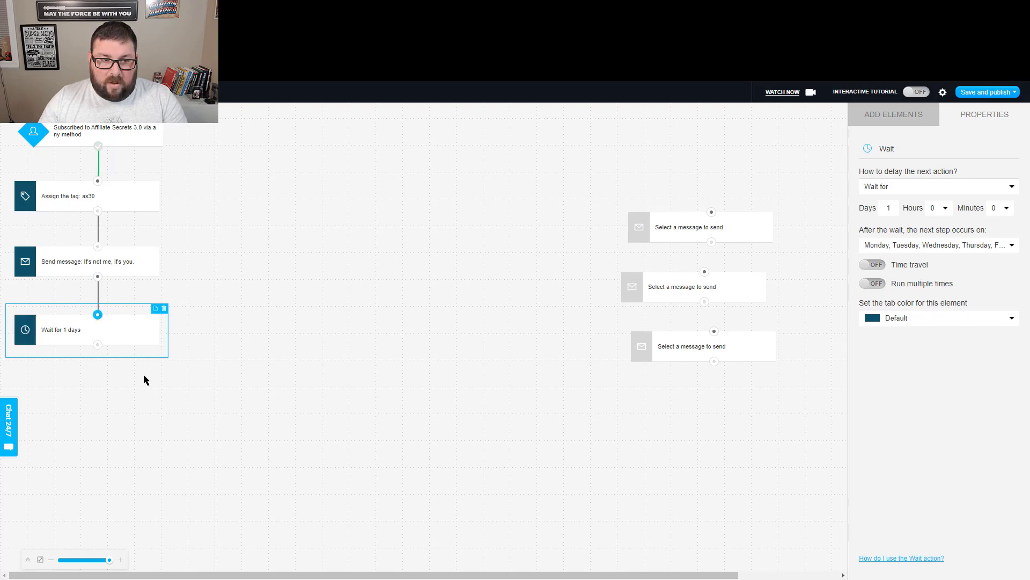
left_click(913, 115)
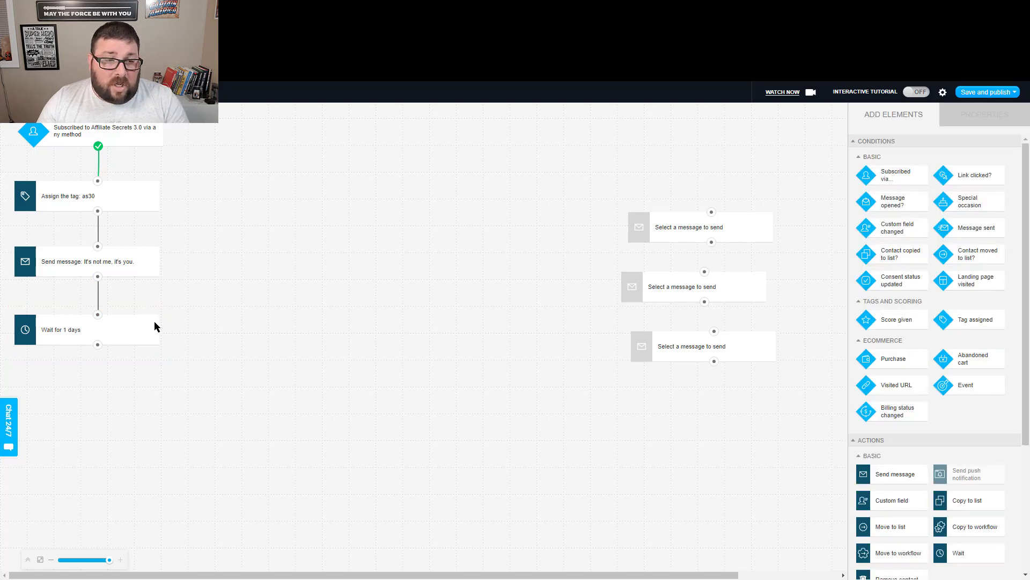
Place an empty Send message action below the 1-day Wait, connect the Wait to it, and select the message "Countdown Has Begun".
left_click_drag(751, 228, 125, 397)
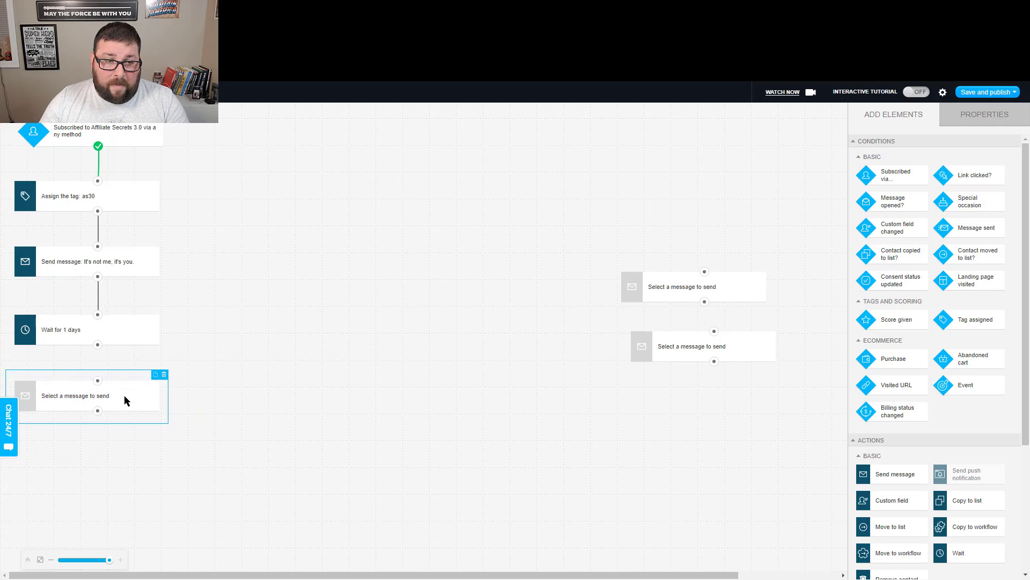
left_click_drag(98, 344, 98, 381)
left_click(896, 209)
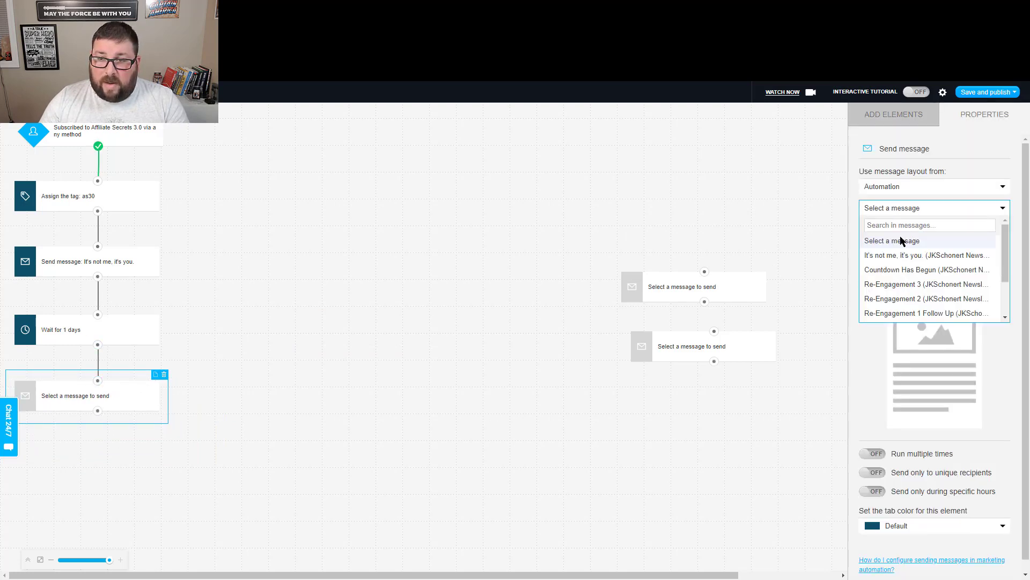
left_click(907, 270)
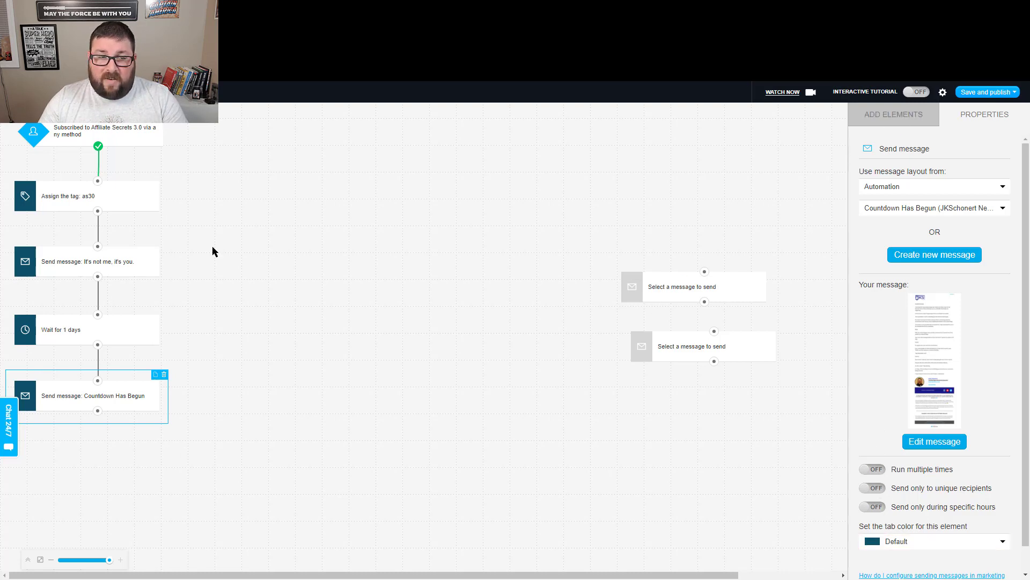
Duplicate the 1-day Wait action below the "Countdown Has Begun" message and connect the message to it.
left_click(925, 114)
left_click(118, 335)
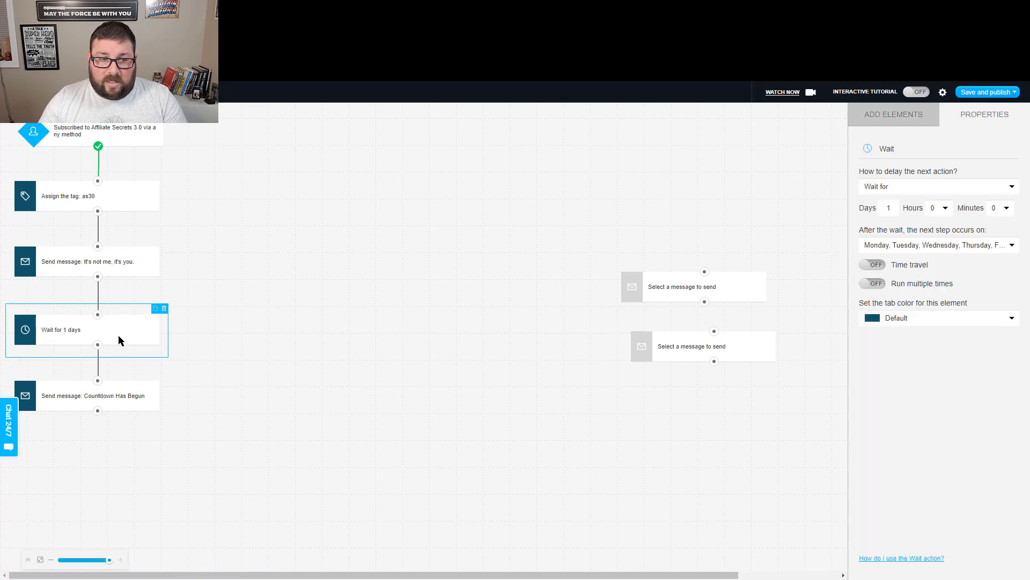
key("ctrl+v")
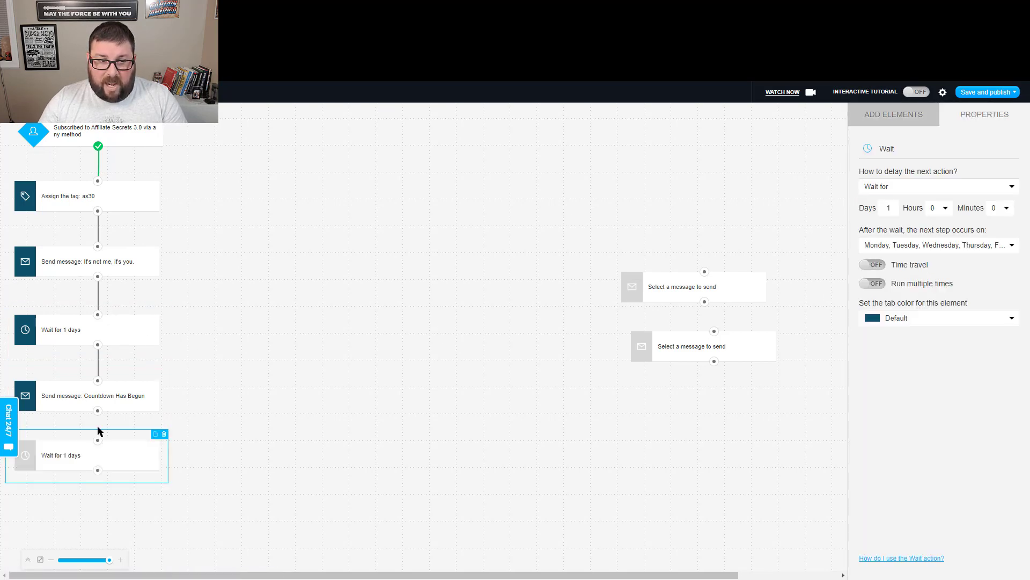
left_click_drag(97, 411, 98, 440)
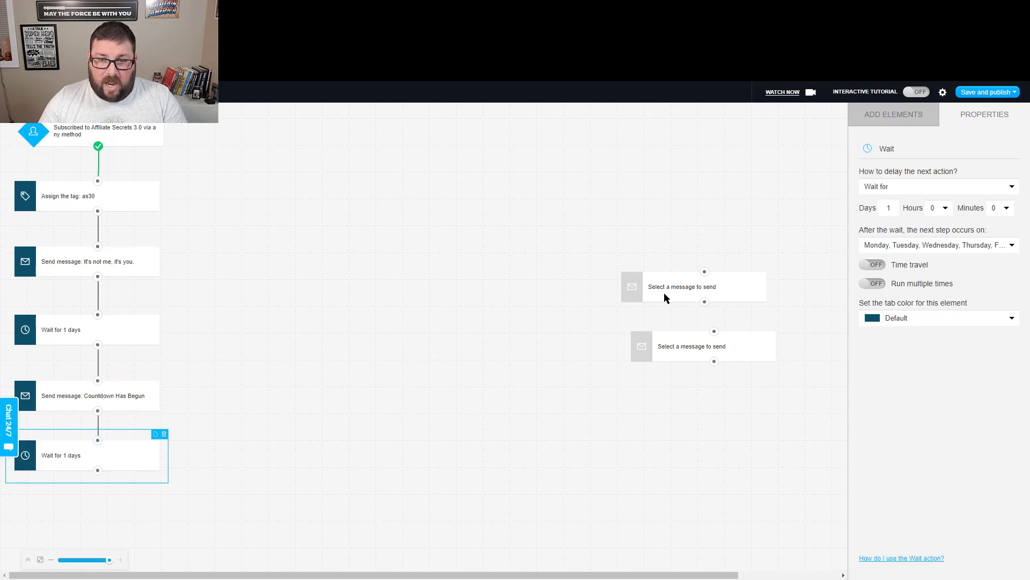
Start a second column with an empty Send message action, connect the last Wait to it, and select the message "Re-Engagement 3".
left_click_drag(665, 292, 263, 137)
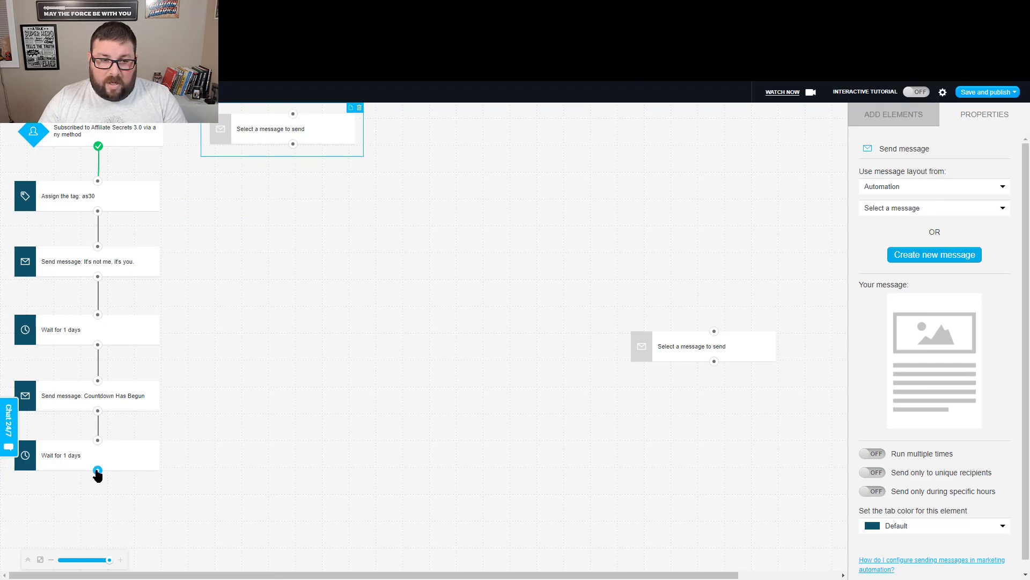
left_click_drag(98, 473, 293, 113)
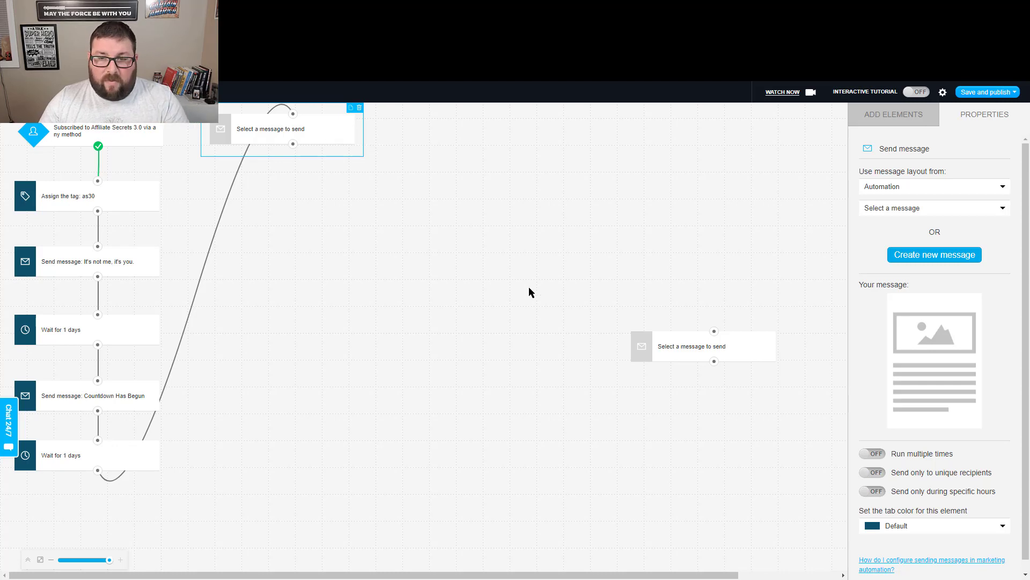
left_click(881, 209)
left_click(893, 284)
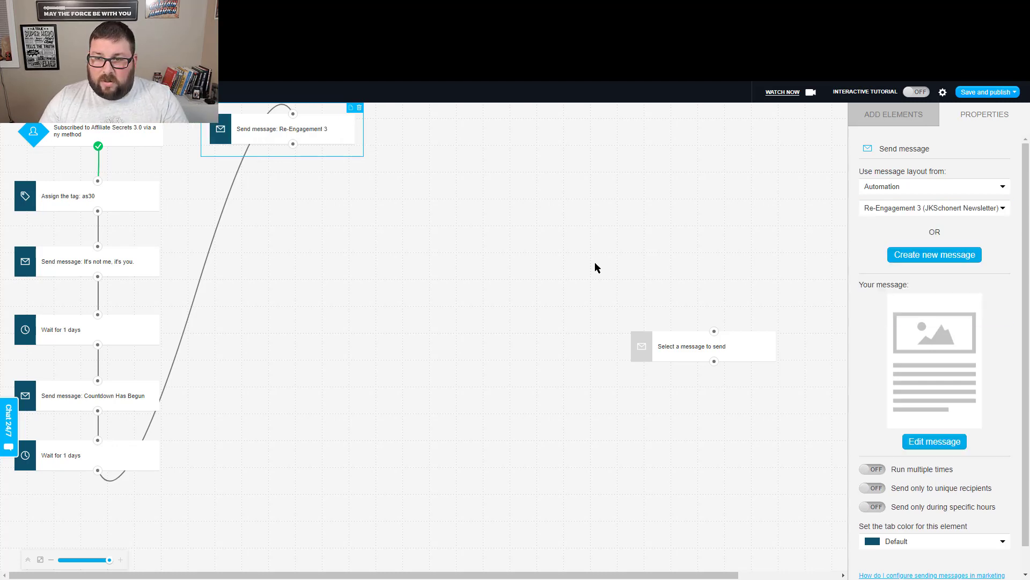
Continue below "Re-Engagement 3" with a connected copy of the 1-day Wait and the last Send message action set to "Re-Engagement 2".
left_click(85, 448)
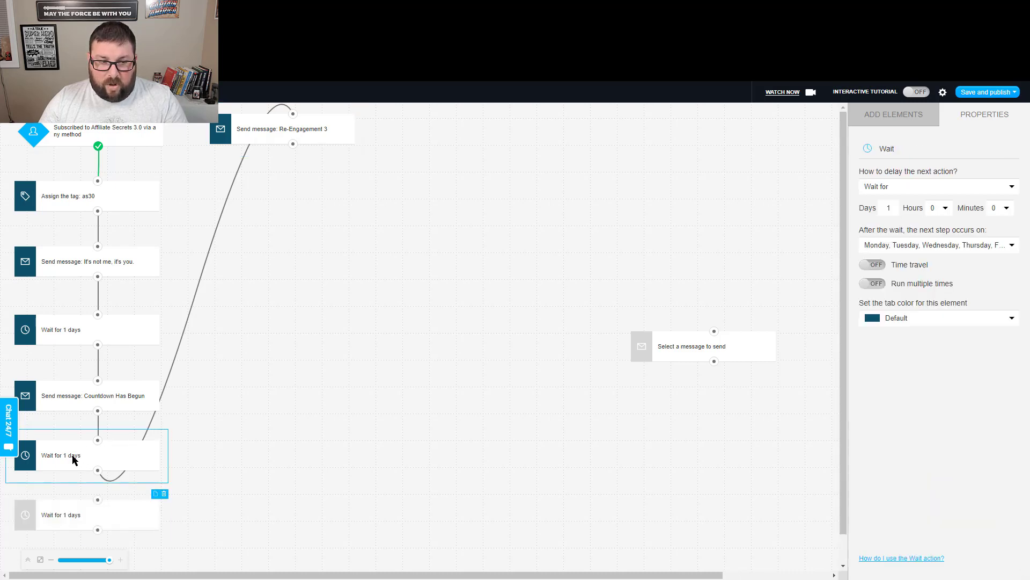
left_click_drag(79, 513, 296, 180)
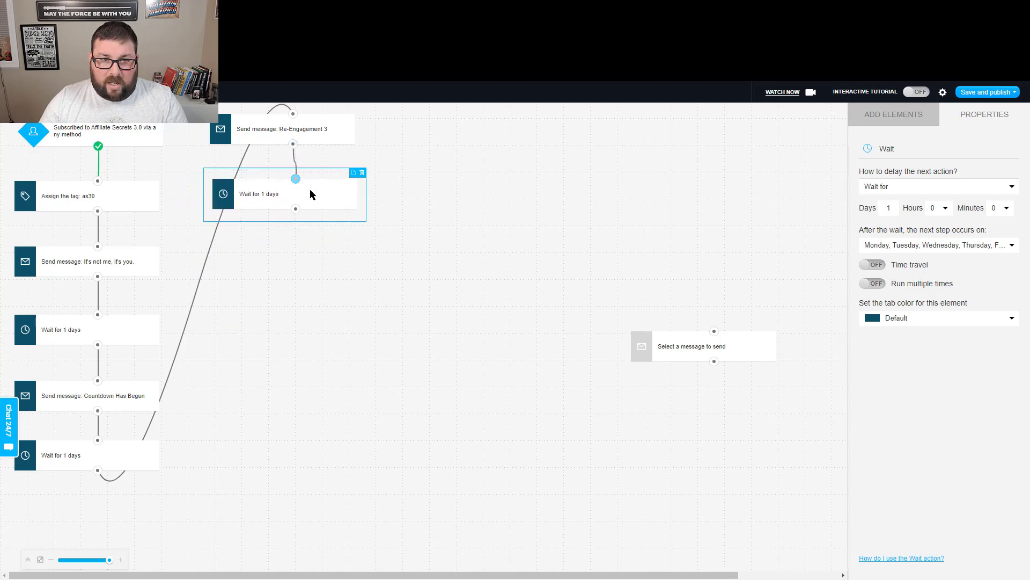
left_click_drag(644, 344, 261, 259)
left_click(934, 208)
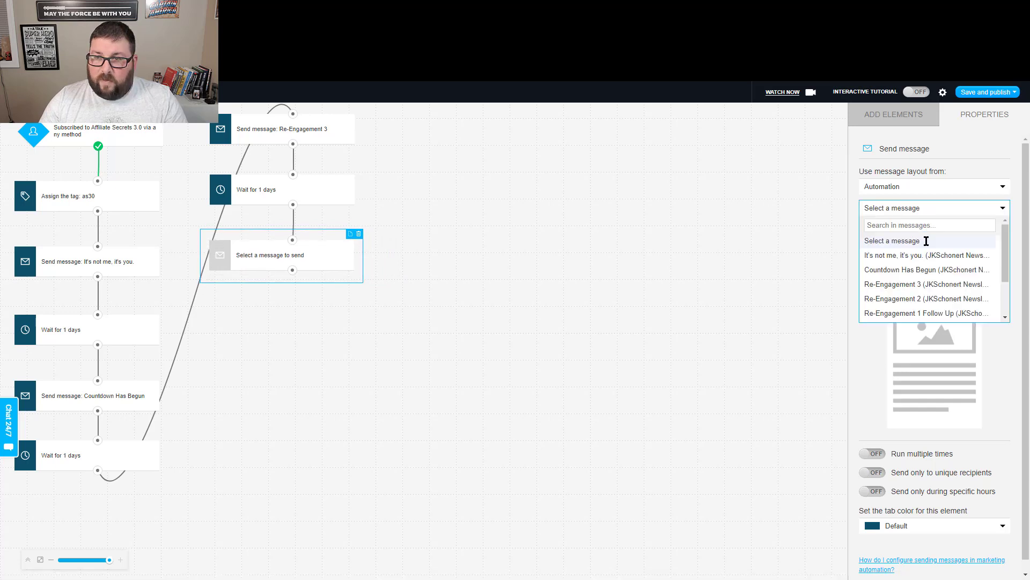
left_click(916, 290)
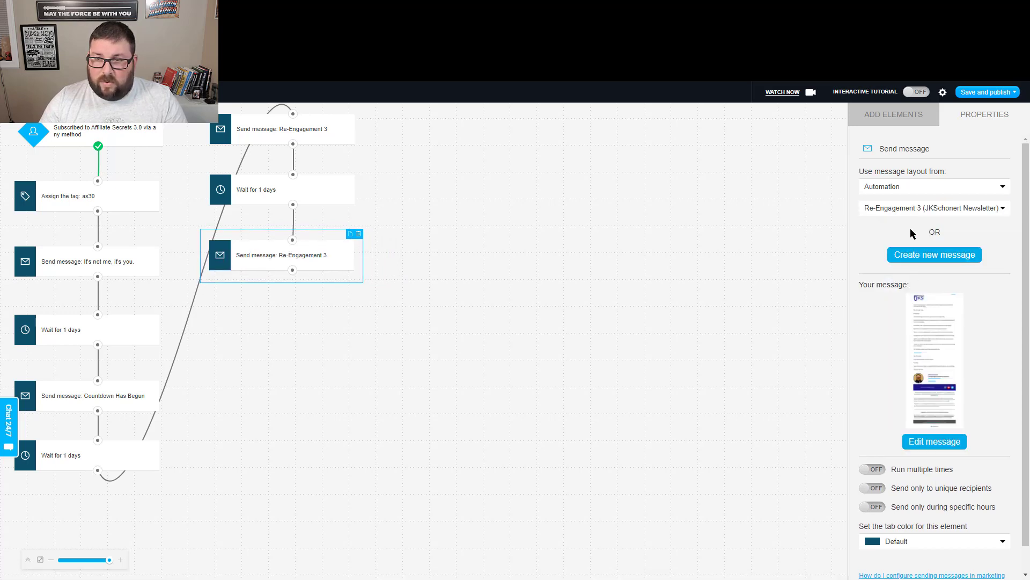
left_click(919, 208)
left_click(920, 297)
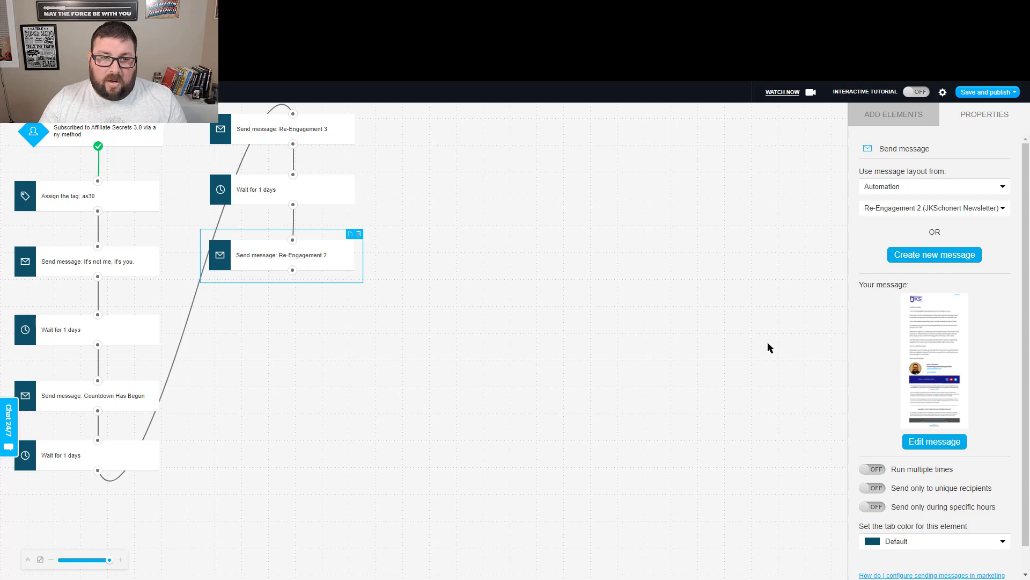
Add a "Message opened?" condition after the "Re-Engagement 2" message, connect it, and have it track opens of any Automation message.
left_click(888, 119)
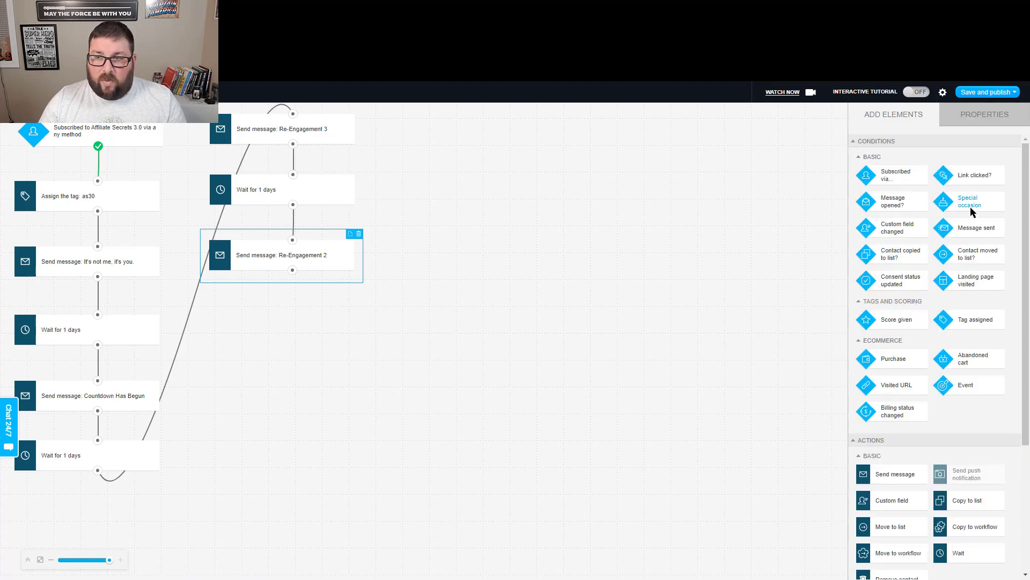
left_click_drag(886, 201, 407, 321)
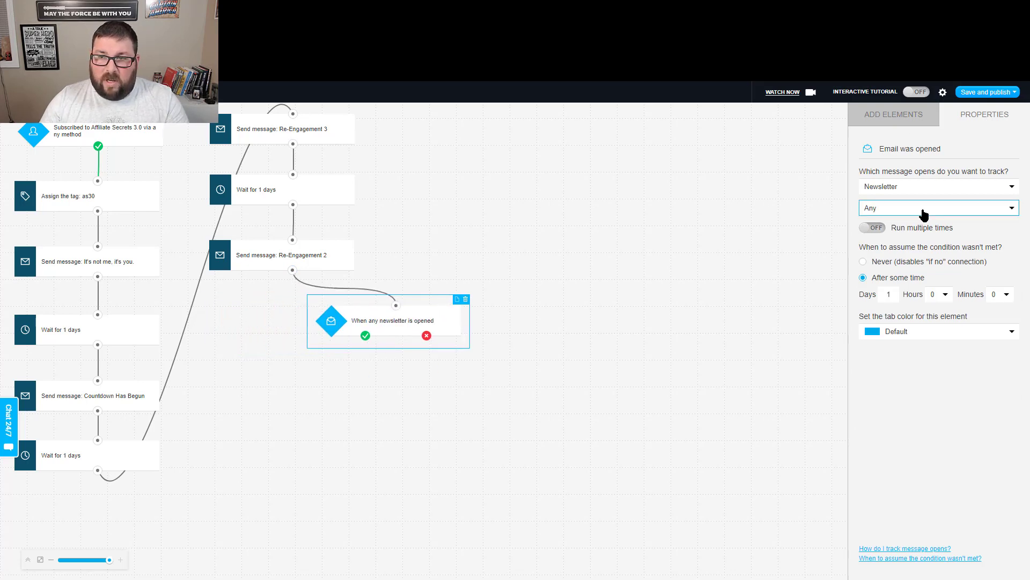
left_click(900, 180)
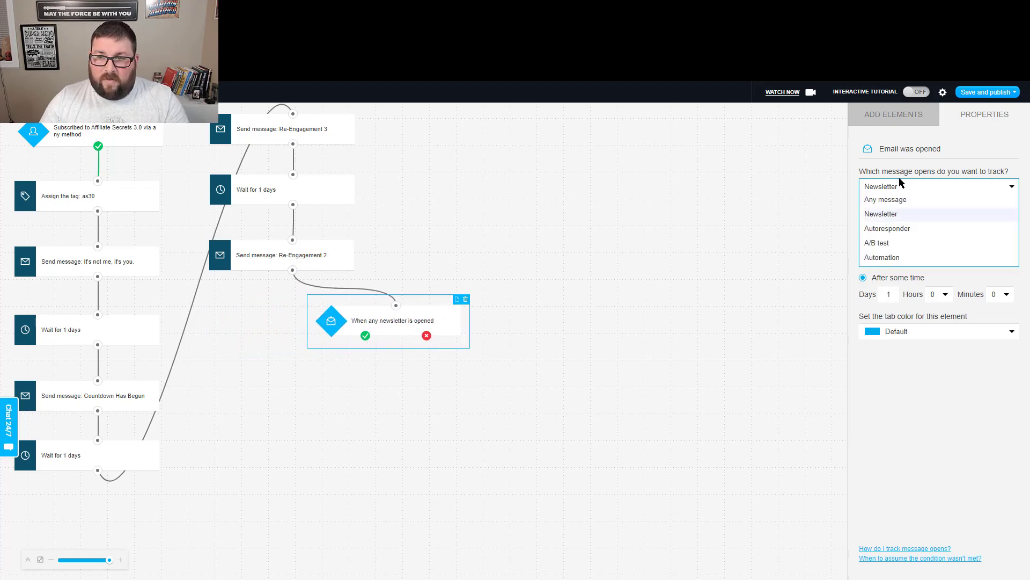
left_click(895, 257)
left_click(895, 214)
left_click(893, 215)
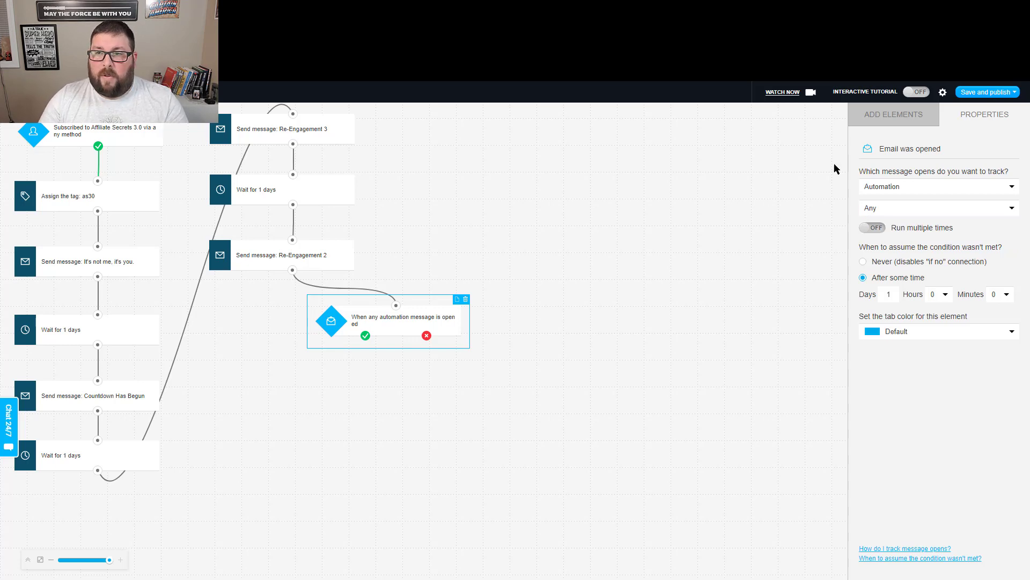
Add two Tag actions below the message-opened condition and connect its yes branch to one and its no branch to the other.
left_click(896, 114)
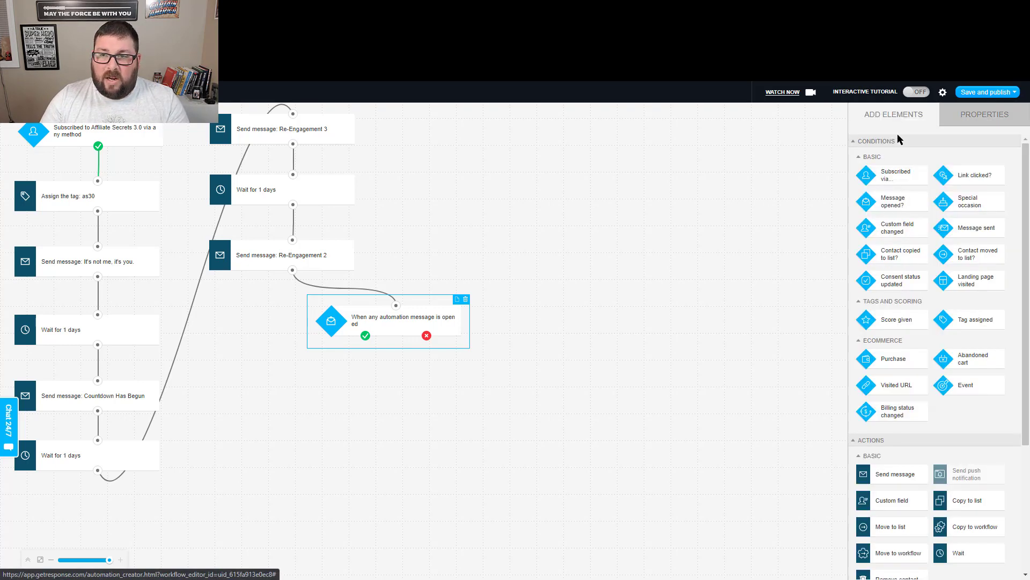
scroll(904, 461, "down", 3)
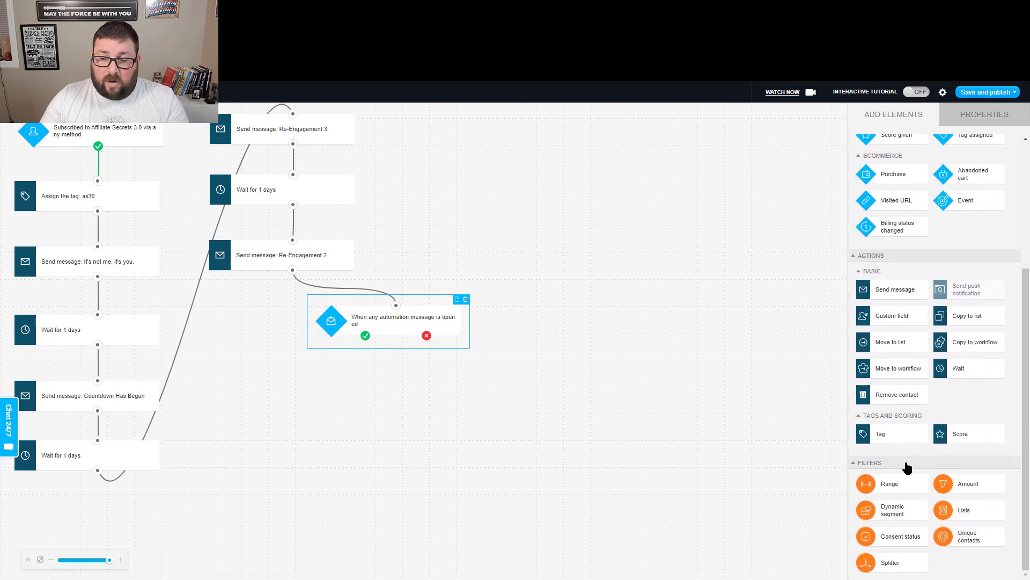
left_click_drag(895, 435, 271, 372)
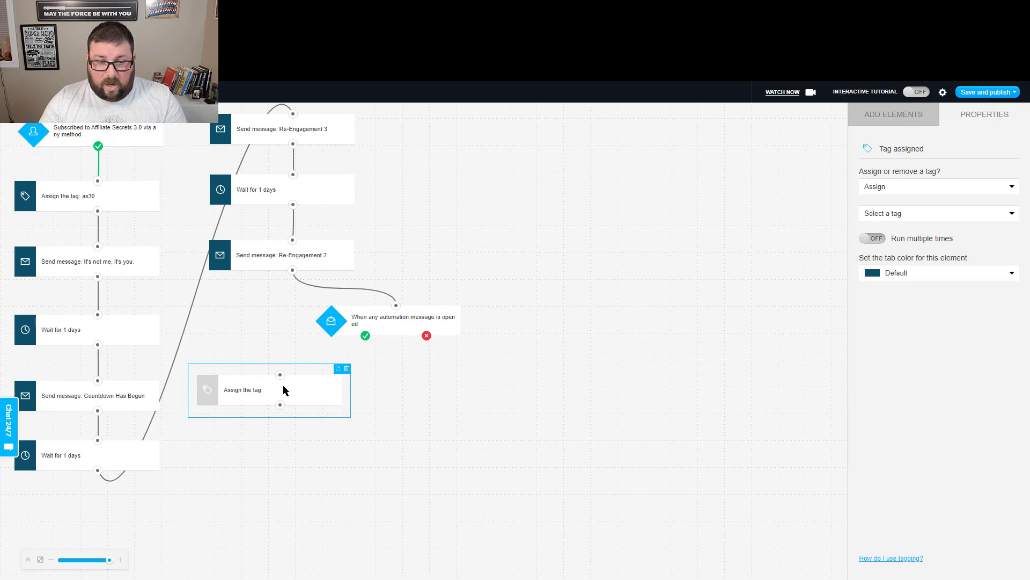
left_click(338, 368)
left_click_drag(344, 508, 586, 385)
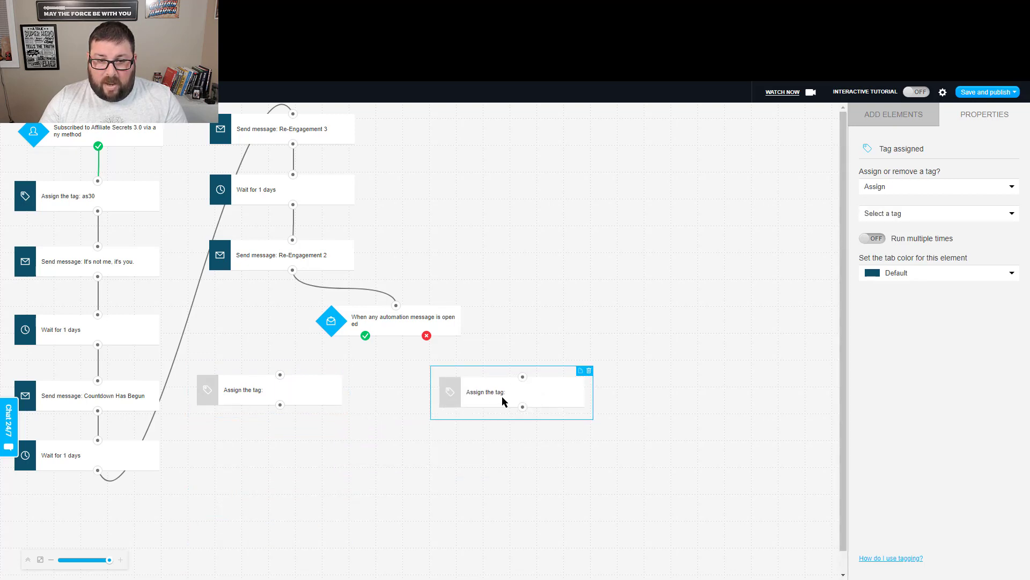
left_click_drag(365, 336, 280, 374)
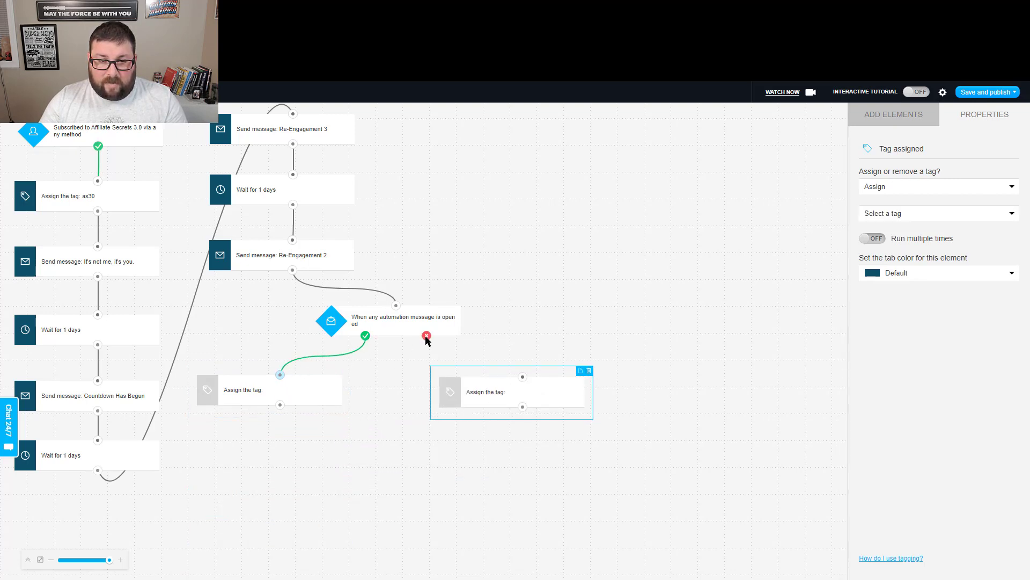
left_click_drag(426, 335, 507, 388)
Set the Tag action on the condition's yes branch to assign "Engaged".
left_click(303, 391)
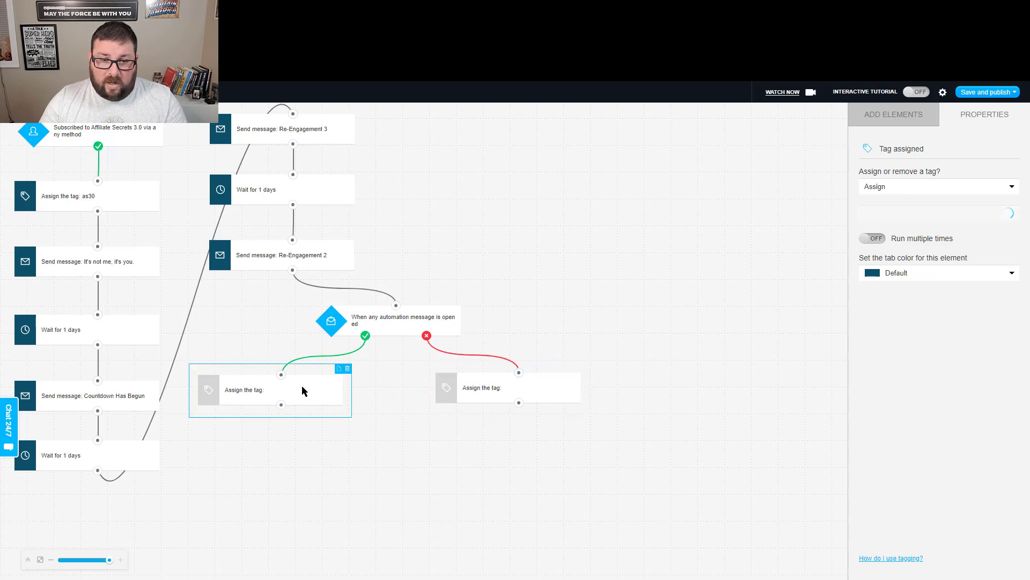
left_click(893, 215)
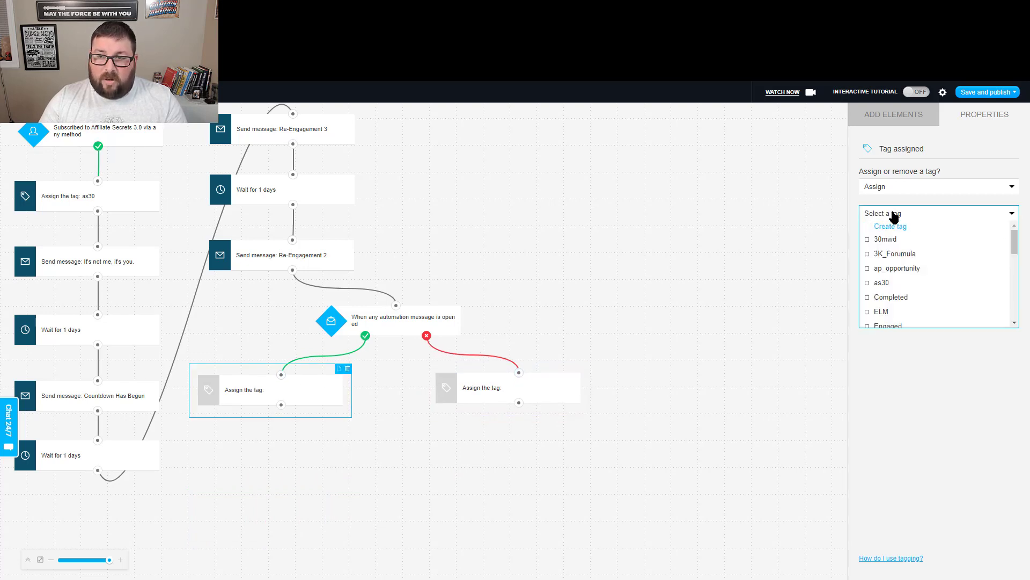
left_click(888, 325)
Set the Tag action on the condition's no branch to assign "Unengaged".
left_click(511, 384)
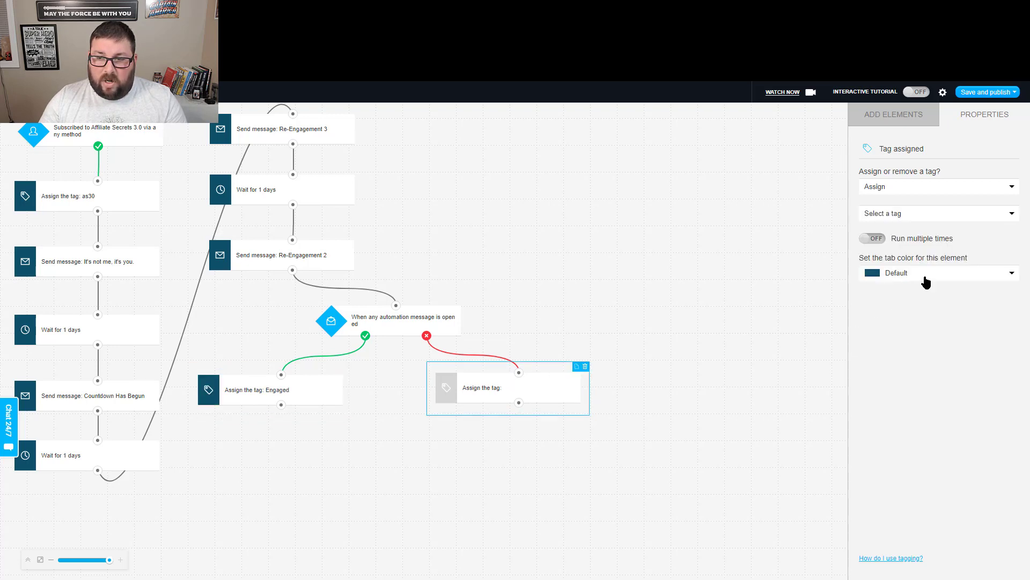
left_click(911, 215)
scroll(927, 306, "down", 3)
scroll(927, 308, "down", 3)
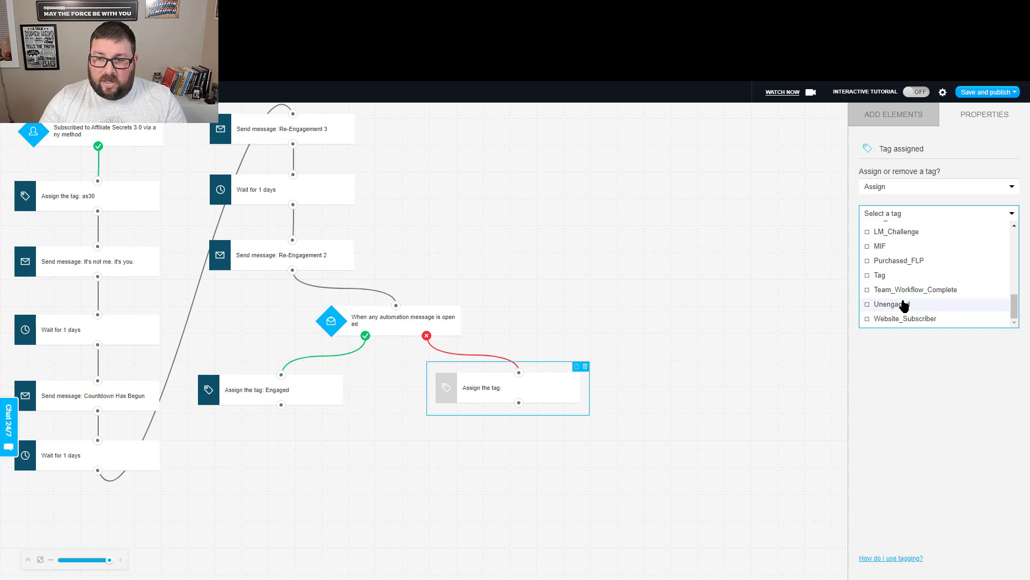
left_click(902, 303)
left_click(376, 428)
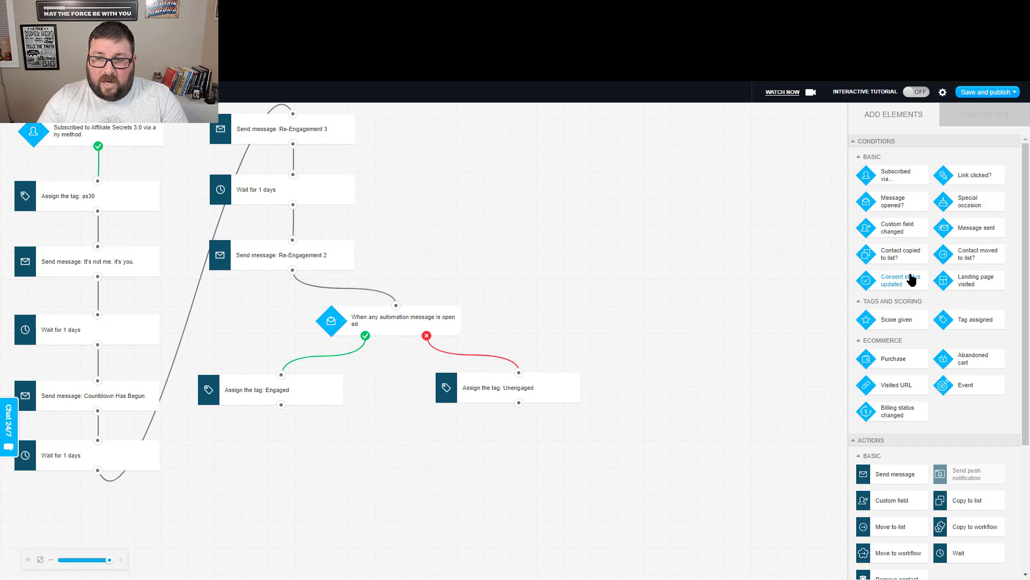
Add a "Move to list" action below the Engaged Tag action and connect the tag to it.
scroll(915, 329, "down", 3)
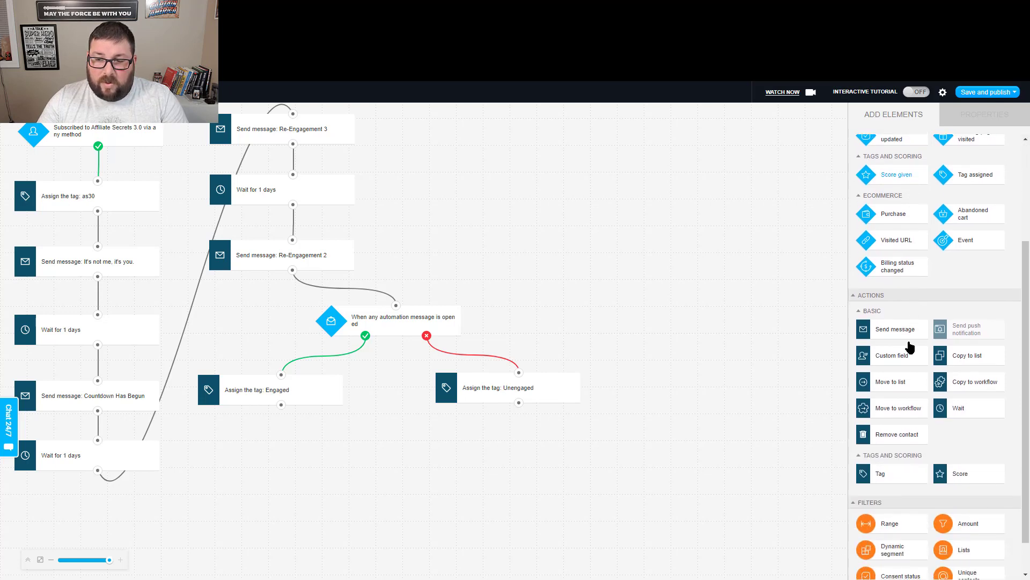
left_click_drag(886, 365, 263, 452)
left_click_drag(280, 405, 301, 456)
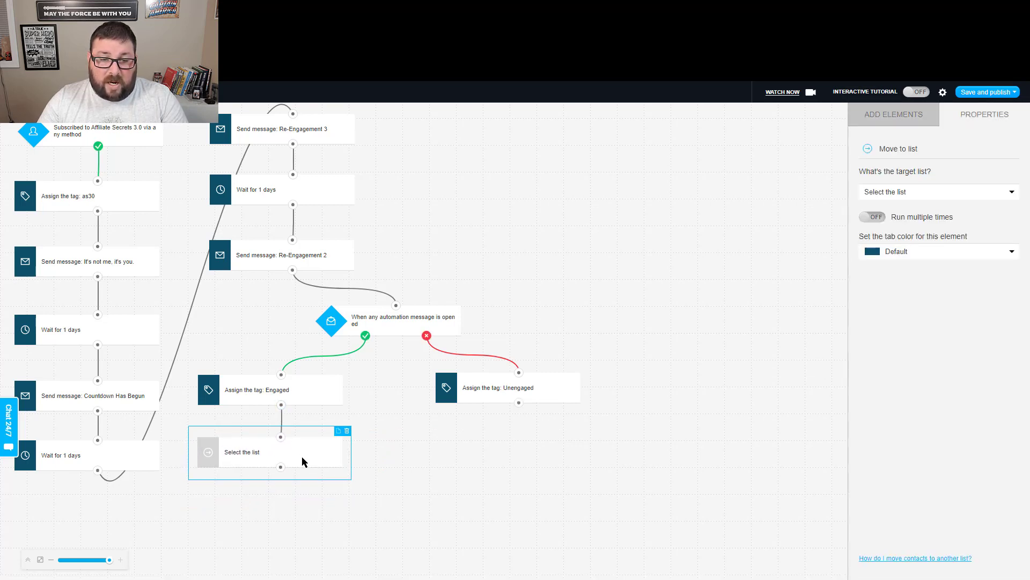
Set the "Move to list" action's target to the owner's Newsletter list and its autoresponder cycle to "Don't add to cycle".
left_click(944, 195)
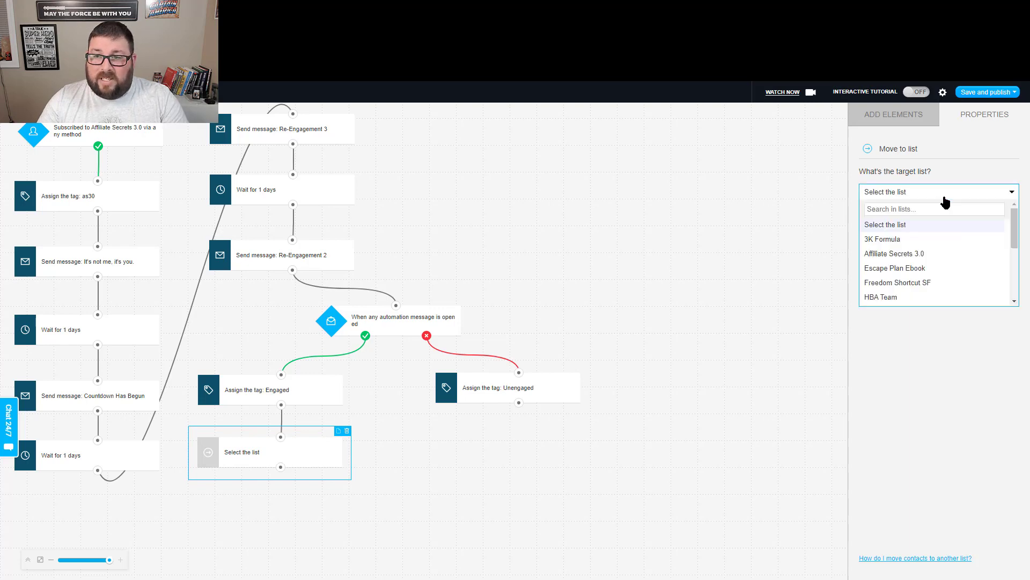
scroll(912, 263, "down", 3)
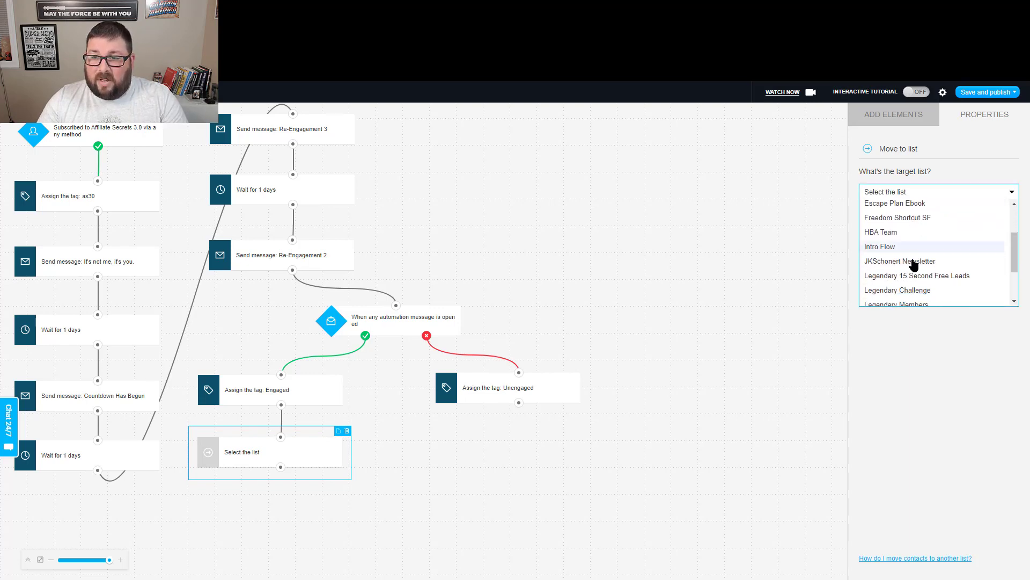
left_click(904, 223)
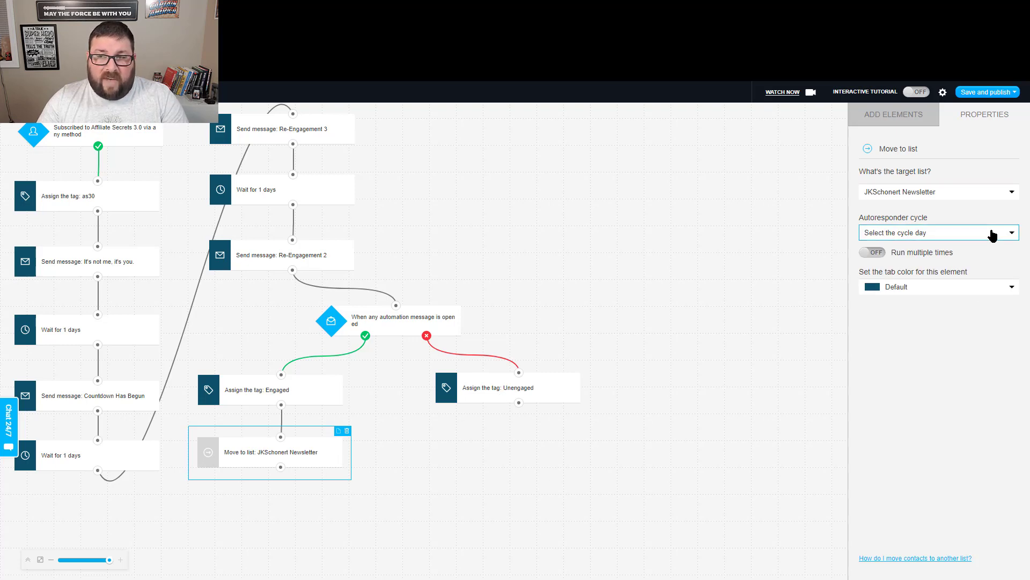
left_click(974, 234)
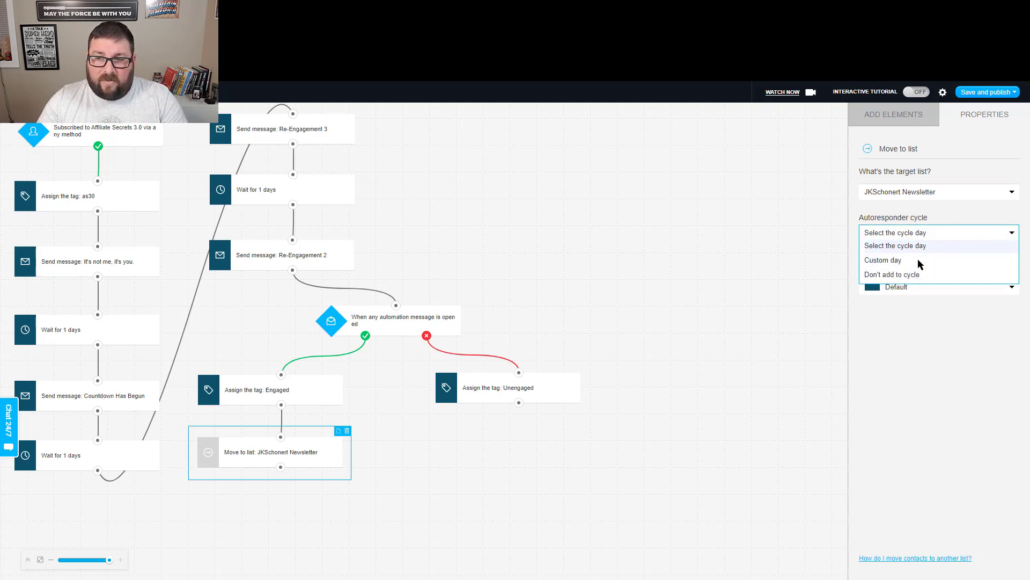
left_click(904, 274)
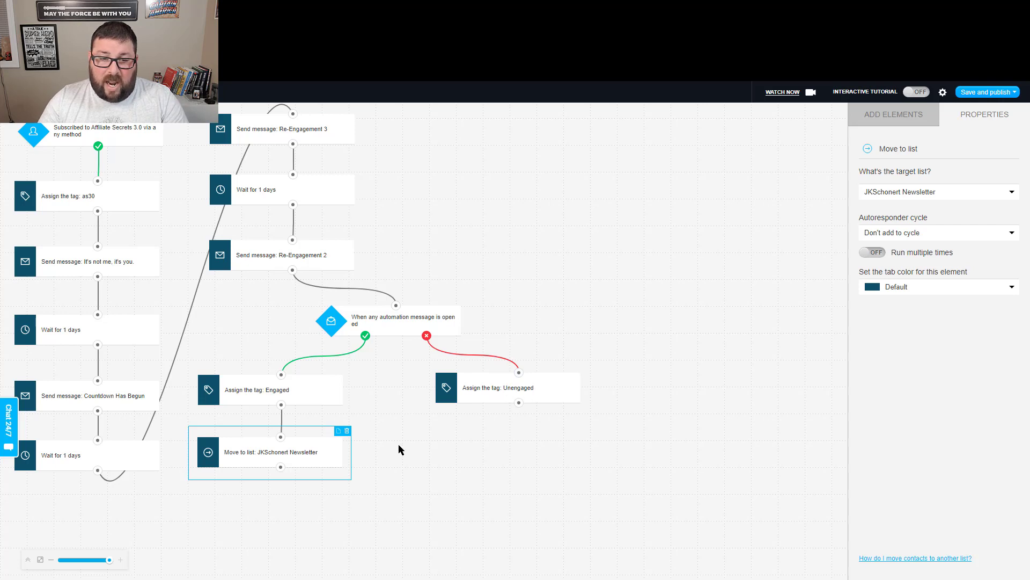
Add a "Move to list" action below the Unengaged Tag action, connected to that tag.
left_click(490, 387)
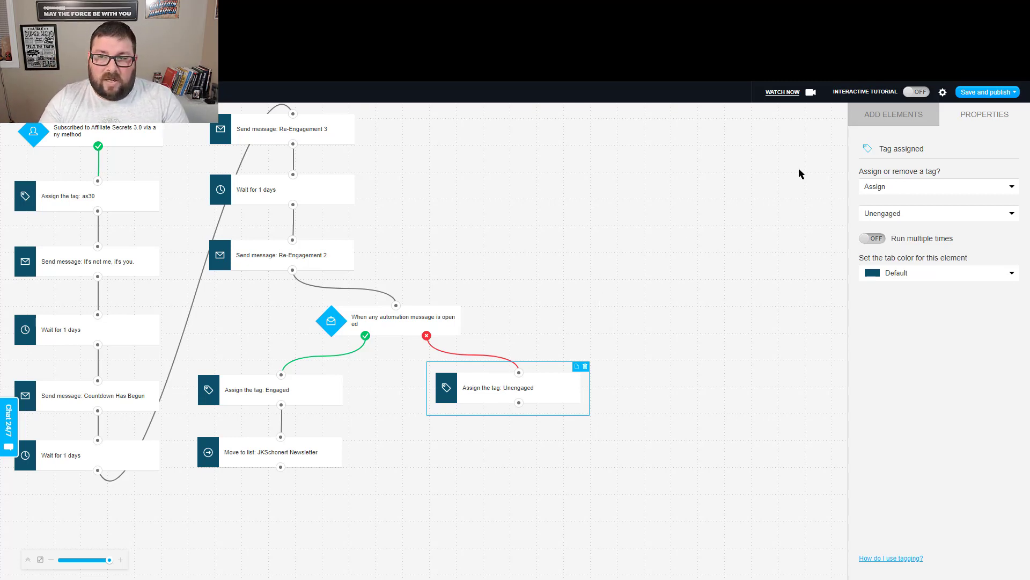
left_click(888, 115)
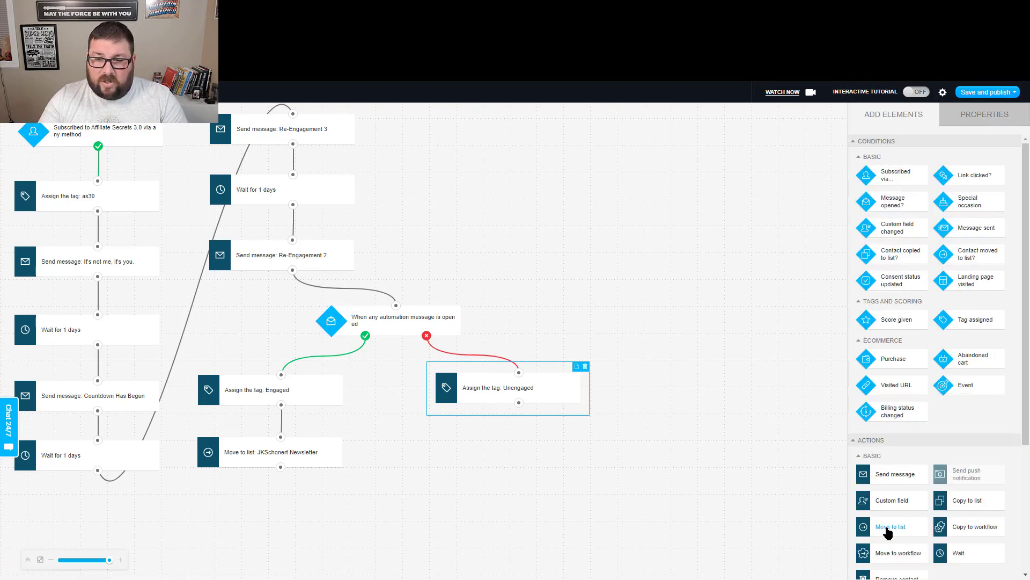
mouse_move(887, 530)
left_mouse_down()
mouse_move(534, 458)
mouse_move(517, 441)
mouse_move(518, 413)
mouse_move(528, 445)
left_mouse_up()
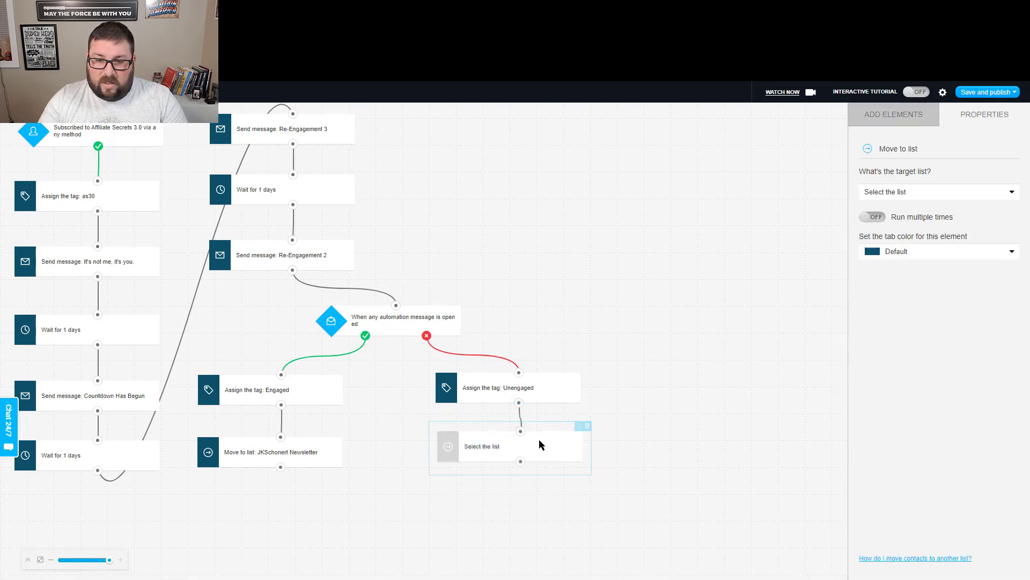
Set the new "Move to list" action's target to the "Not Engaged" list and its autoresponder cycle to "Don't add to cycle".
left_click(900, 193)
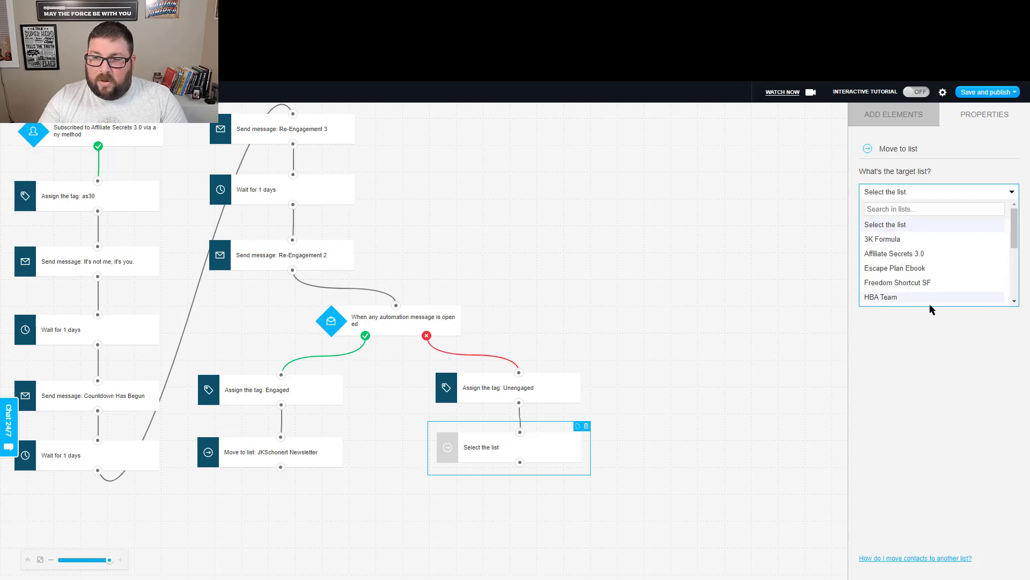
scroll(924, 291, "down", 4)
scroll(925, 289, "down", 2)
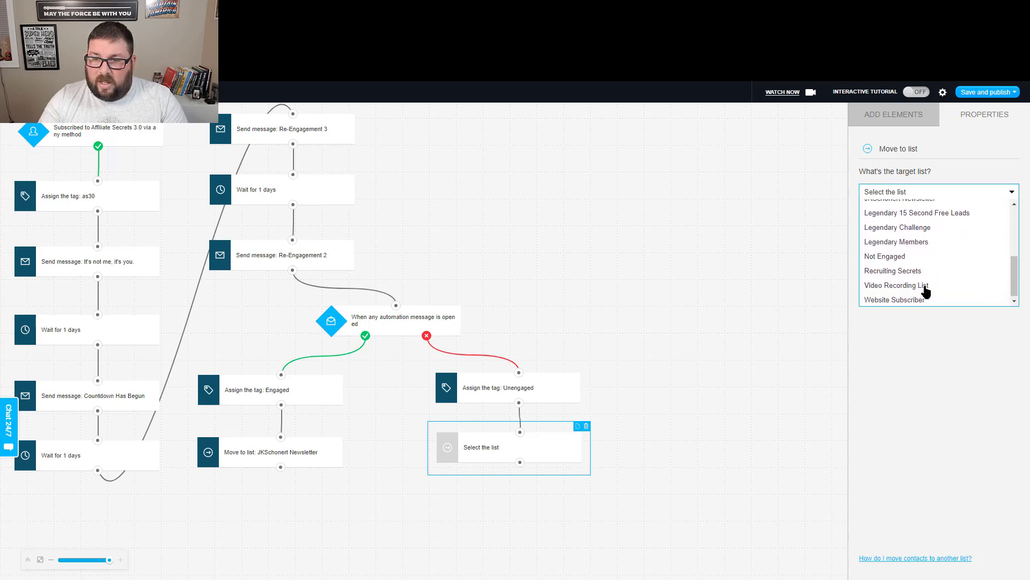
scroll(918, 281, "up", 2)
scroll(902, 265, "down", 2)
left_click(892, 254)
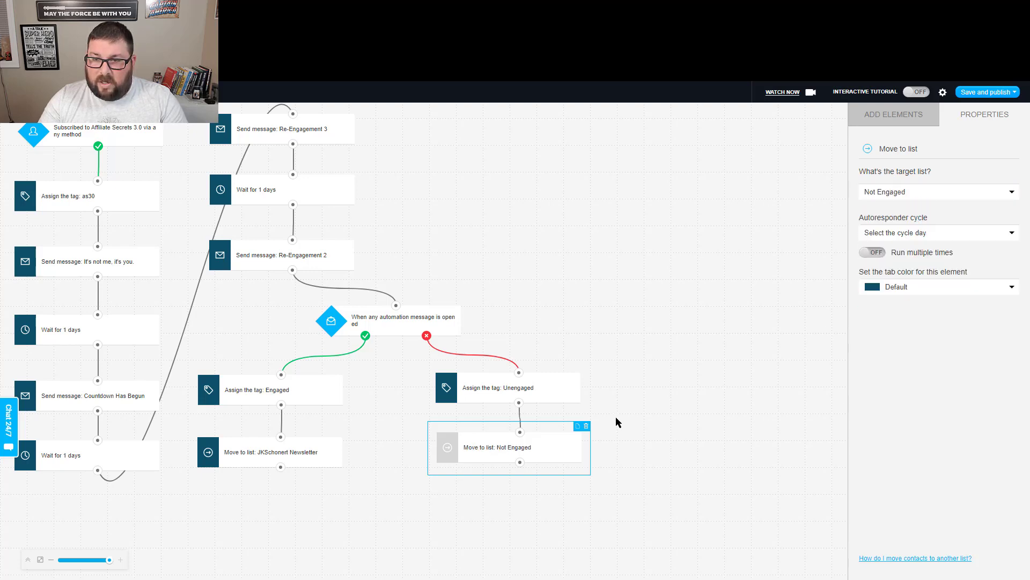
left_click(910, 234)
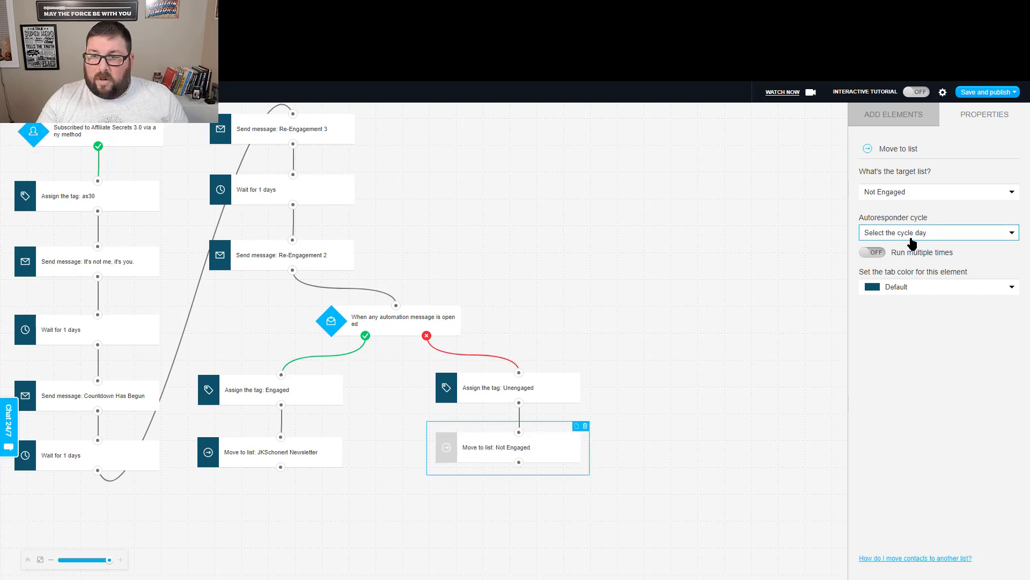
left_click(907, 274)
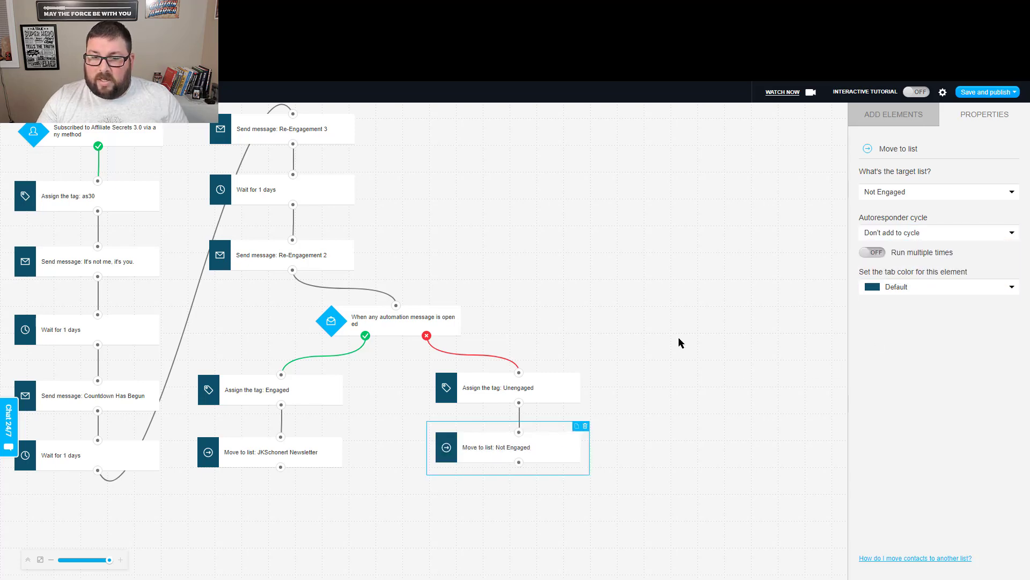
left_click(679, 338)
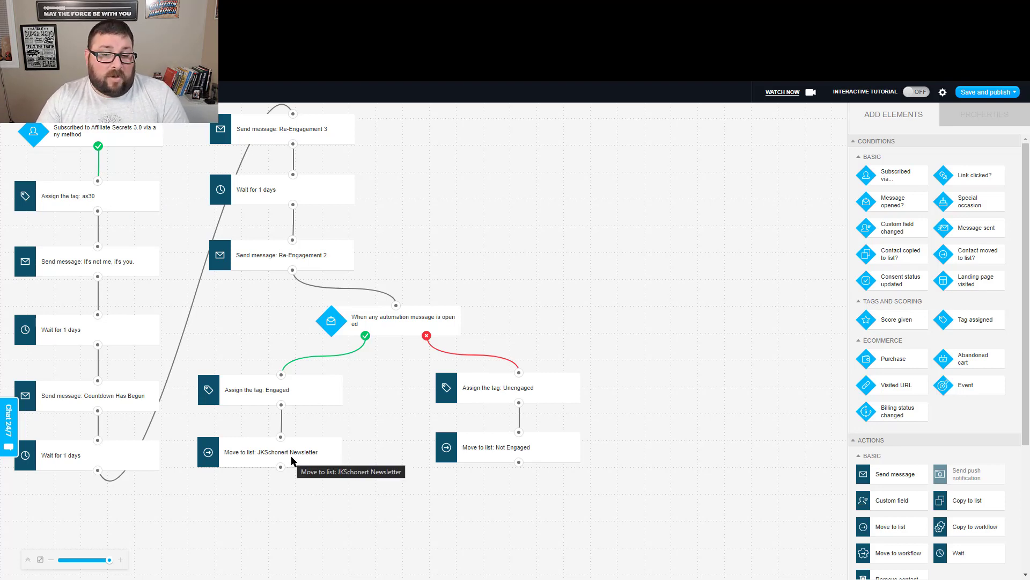
Set the message-opened condition to be assumed not met after 7 days.
left_click(401, 323)
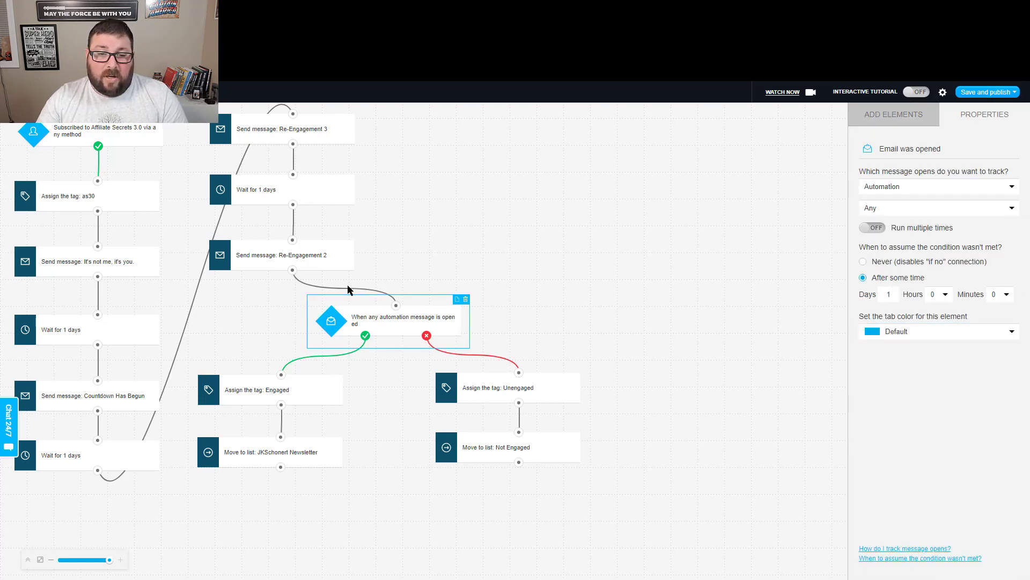
left_click(888, 294)
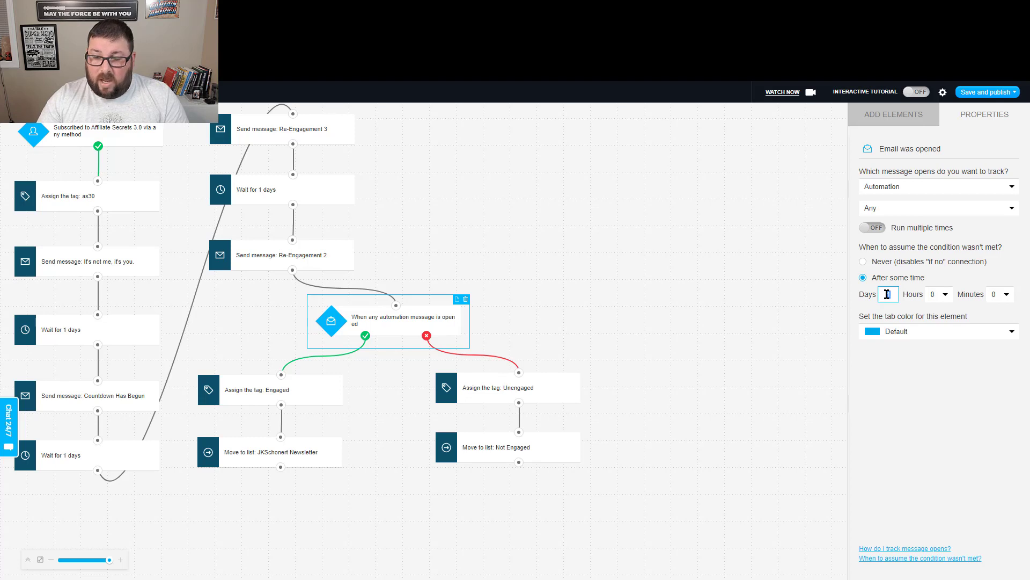
key("BackSpace")
type("7")
left_click(912, 366)
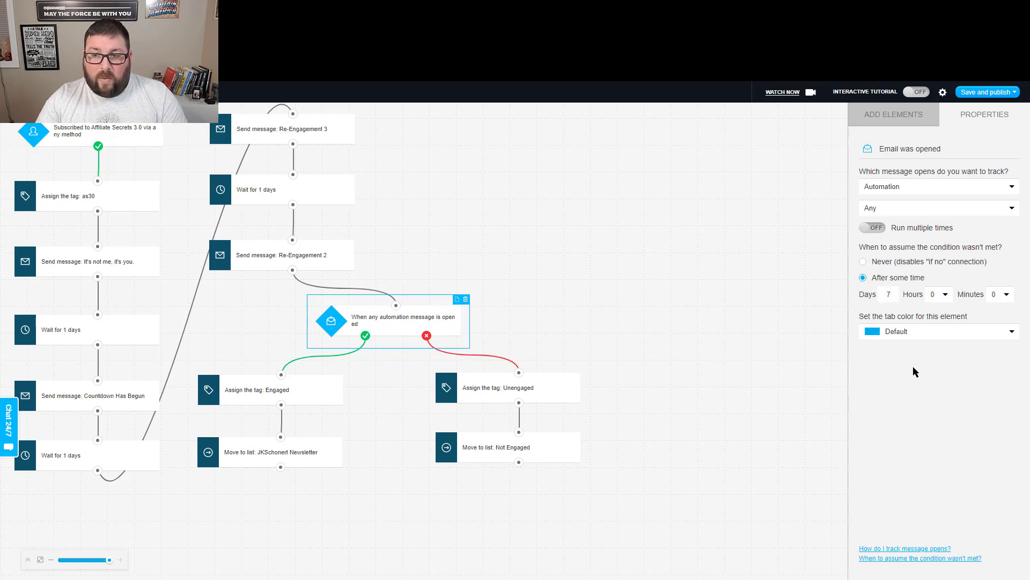
left_click(632, 289)
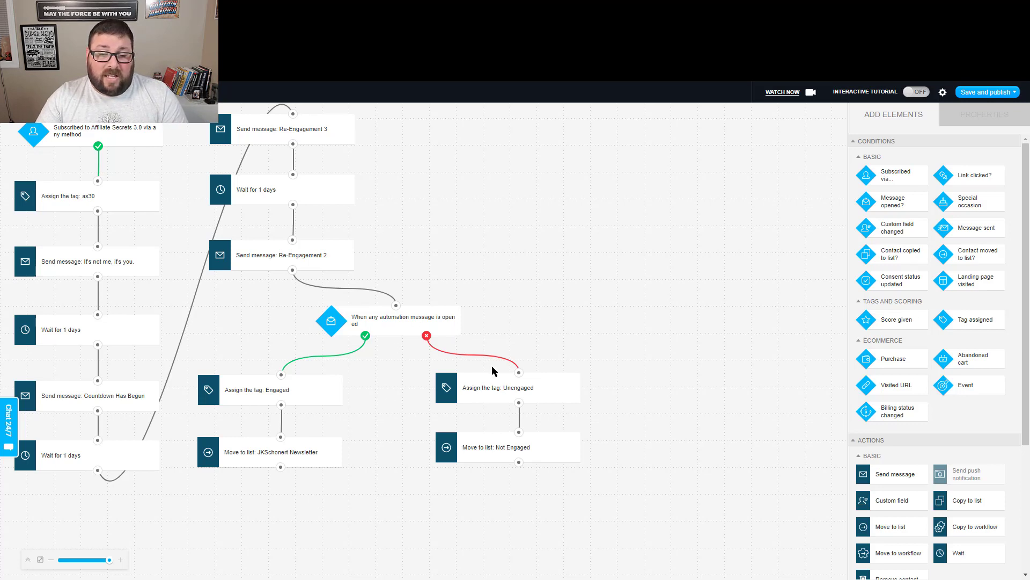
left_click(512, 393)
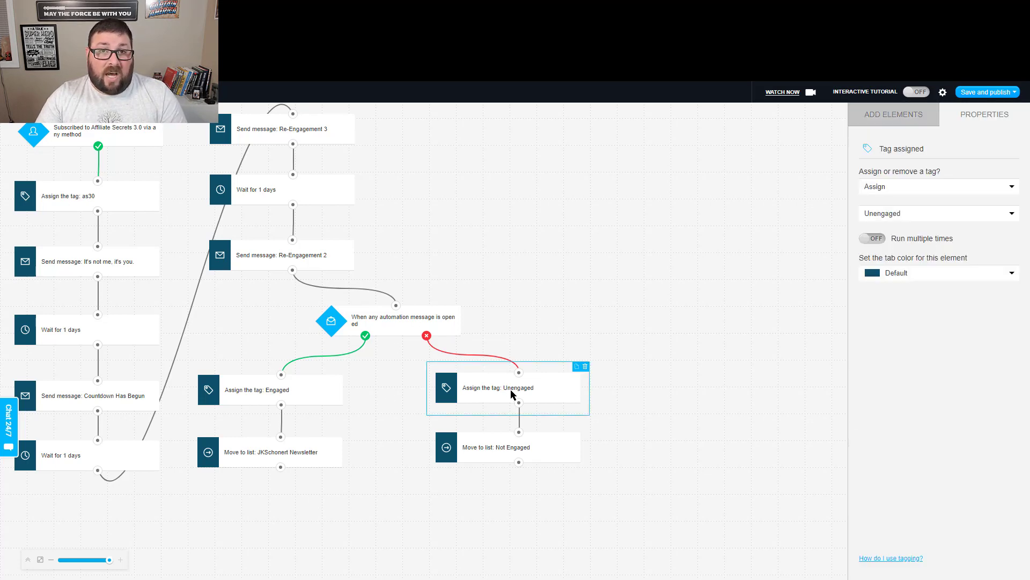
left_click(481, 452)
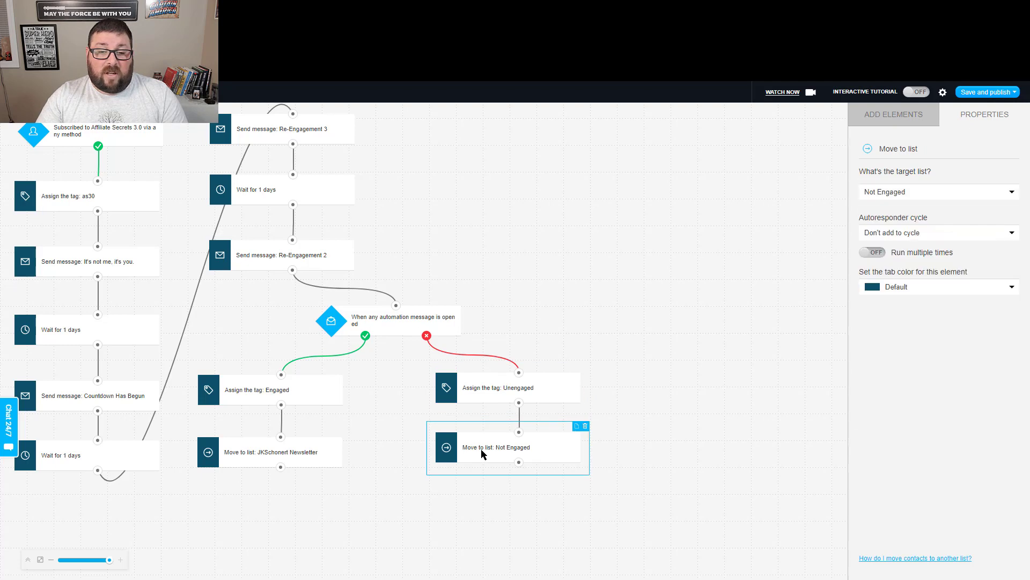